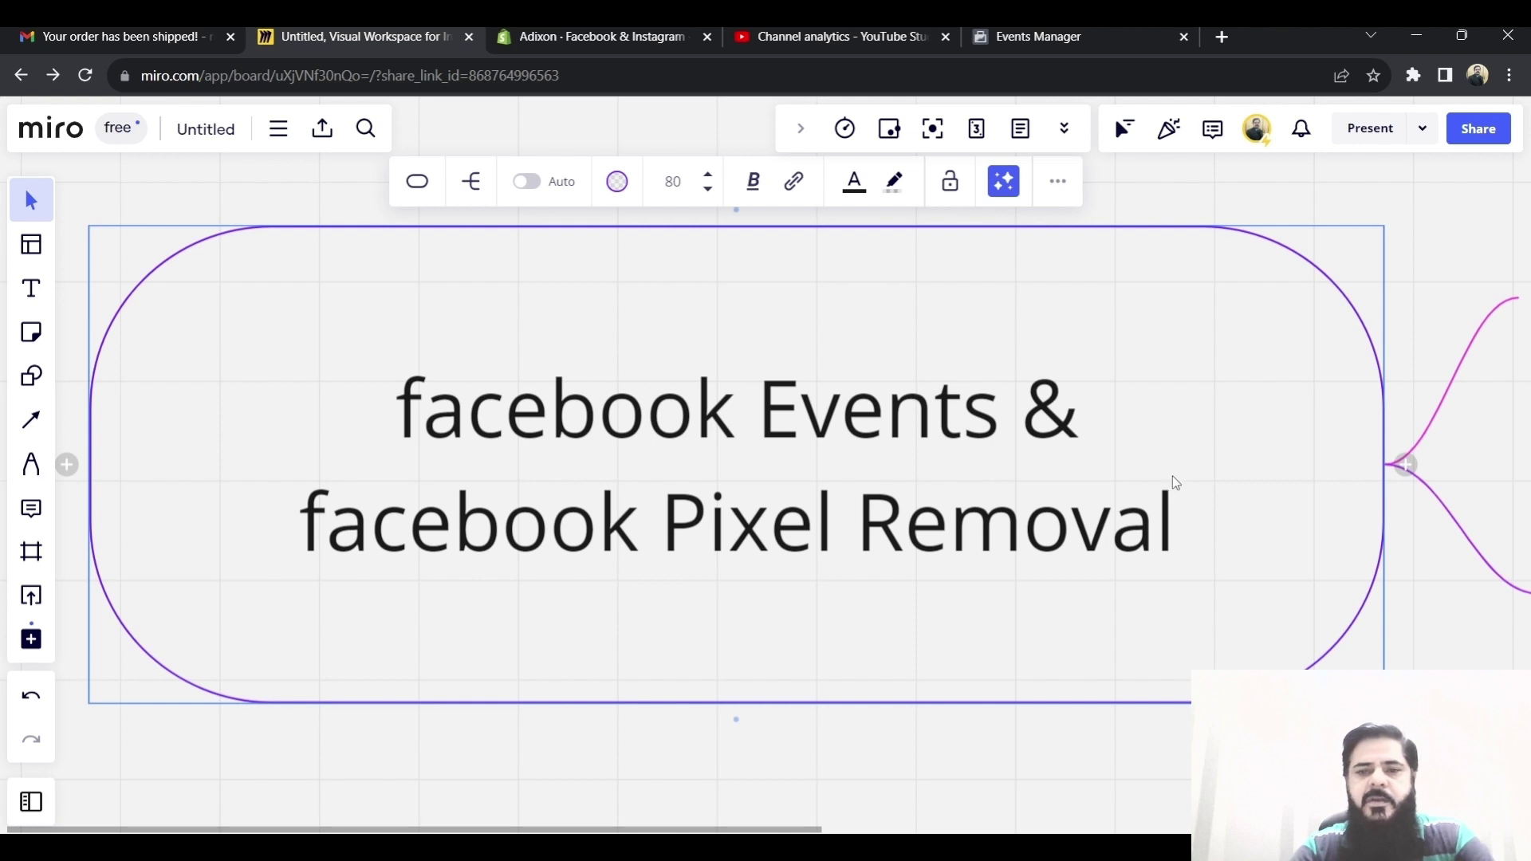
left_click_drag(1172, 482, 35, 458)
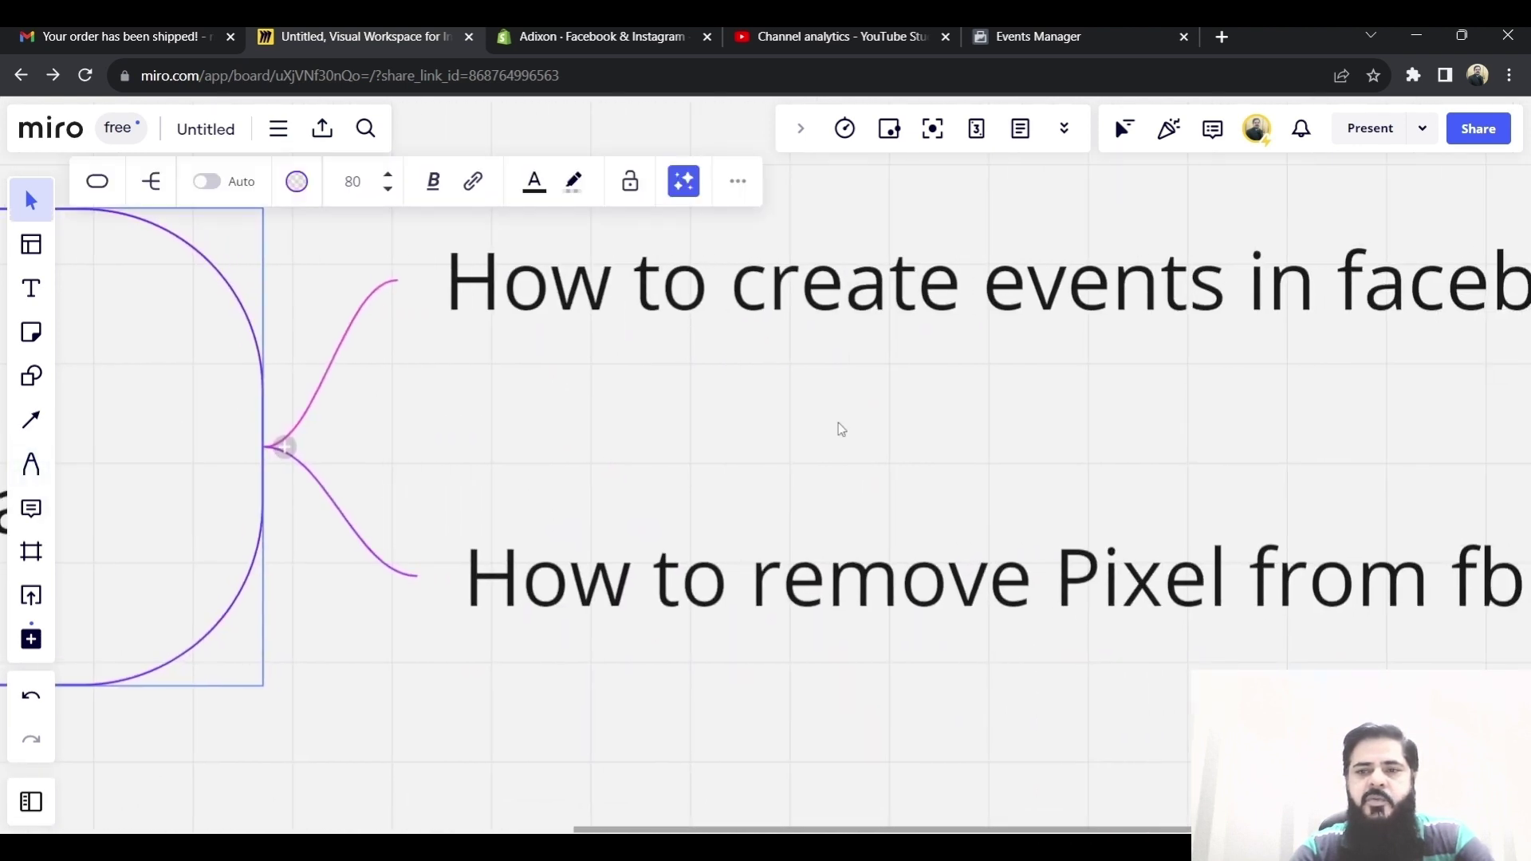
left_click_drag(839, 423, 518, 454)
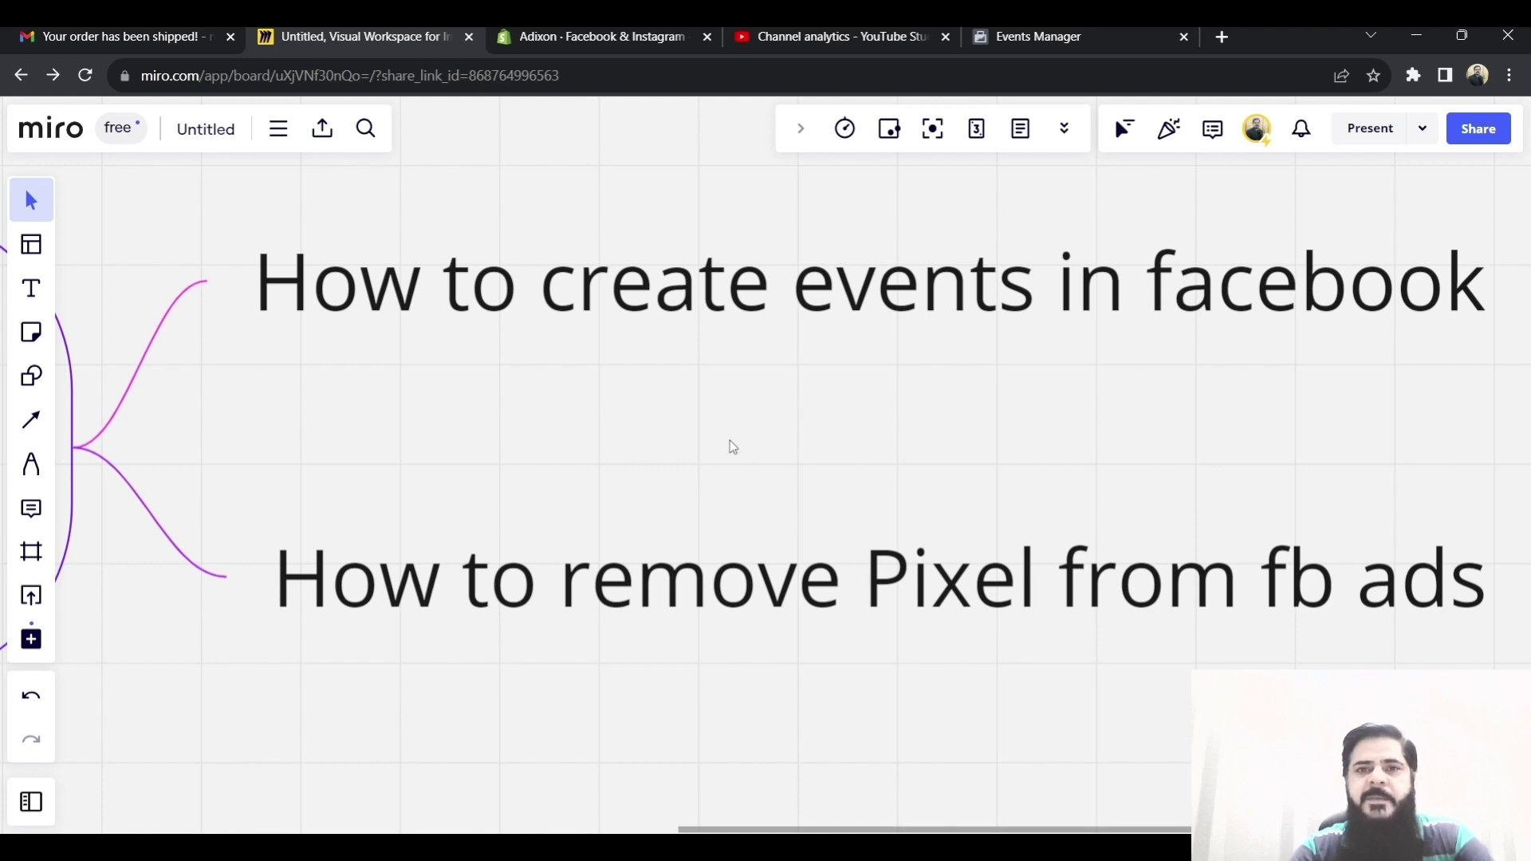
Step: Switch to the Events Manager browser tab and load the Meta Business Manager home page at business.facebook.com
left_click(1037, 36)
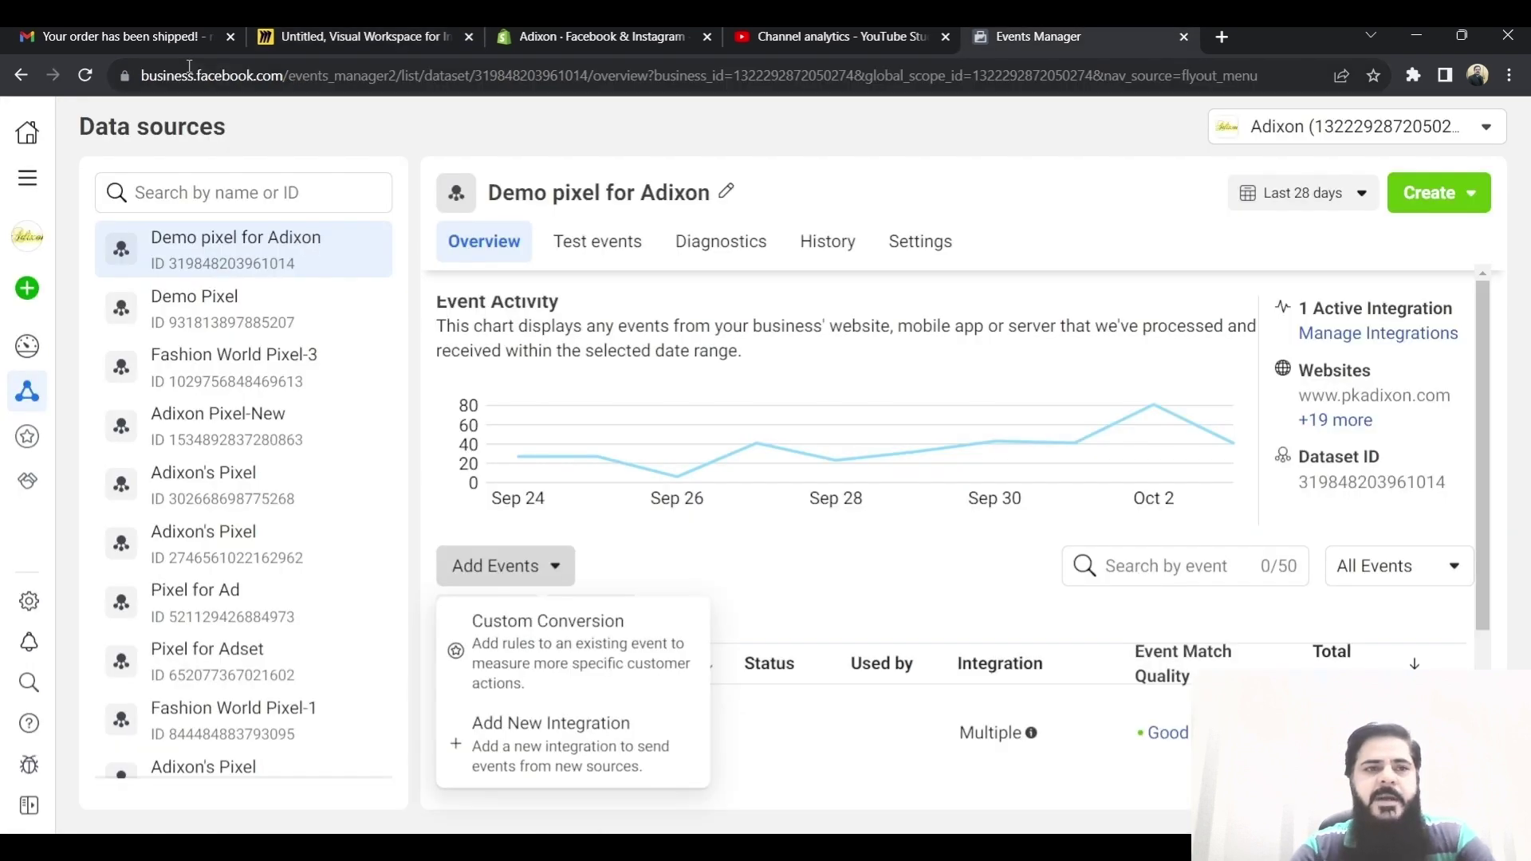
left_click(189, 67)
type("bu")
key("Return")
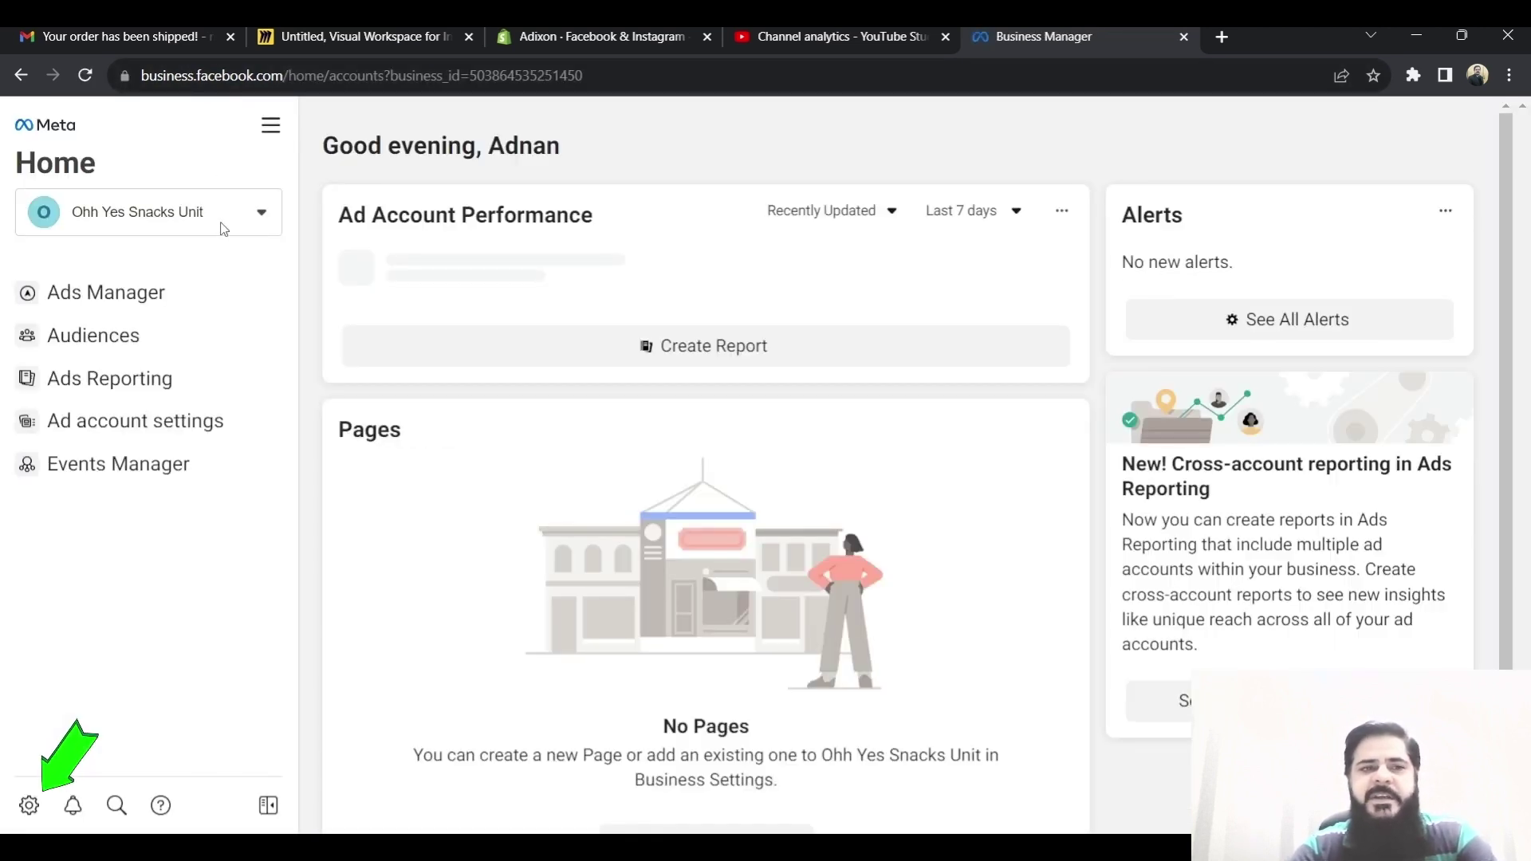
Step: Open Business settings for the Adixon business account and go from there to its Events Manager
left_click(29, 805)
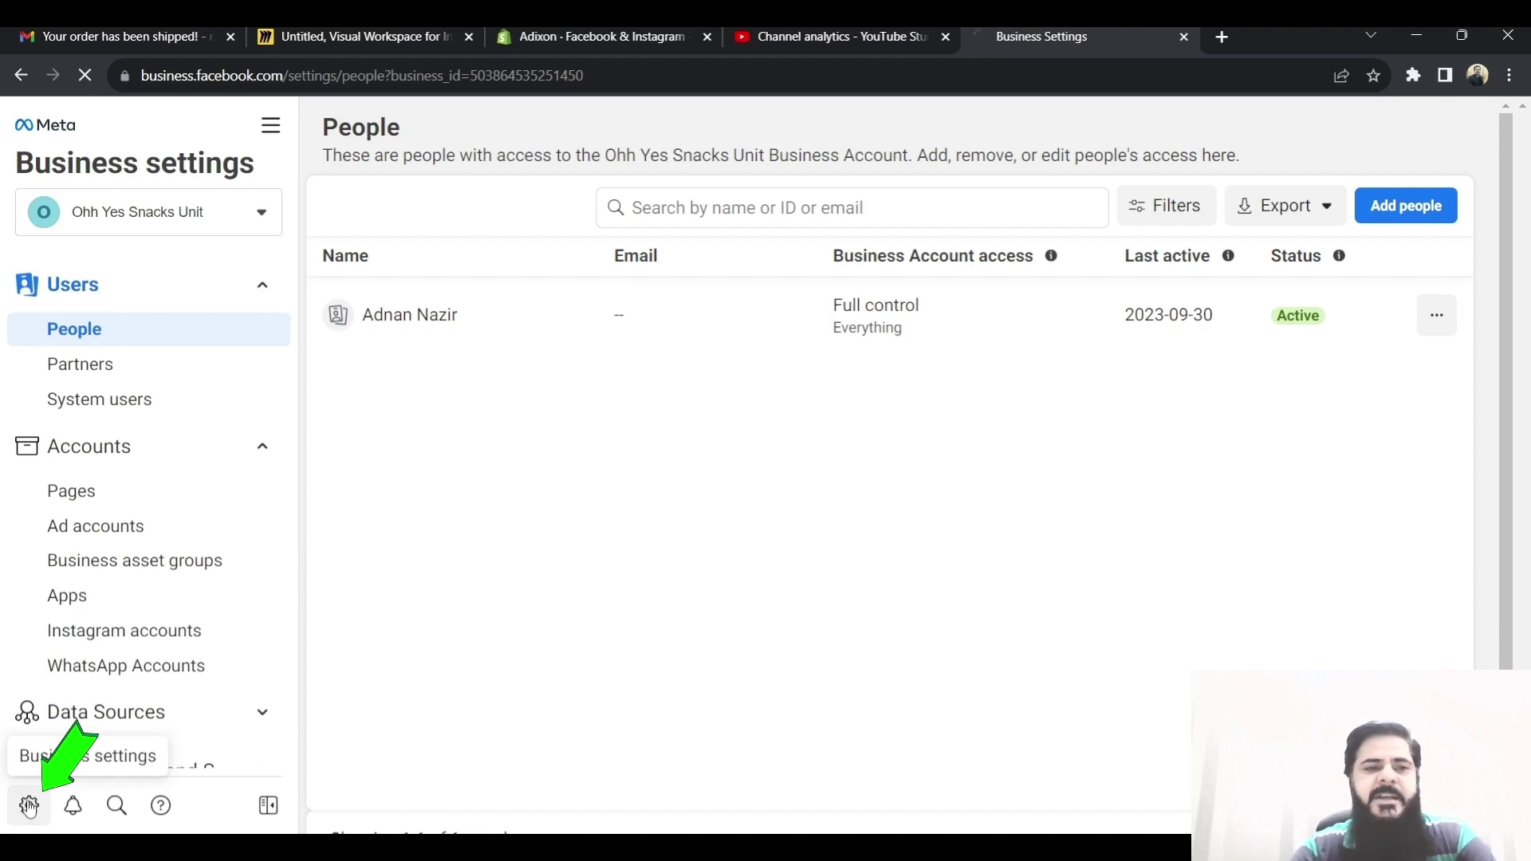
left_click(239, 214)
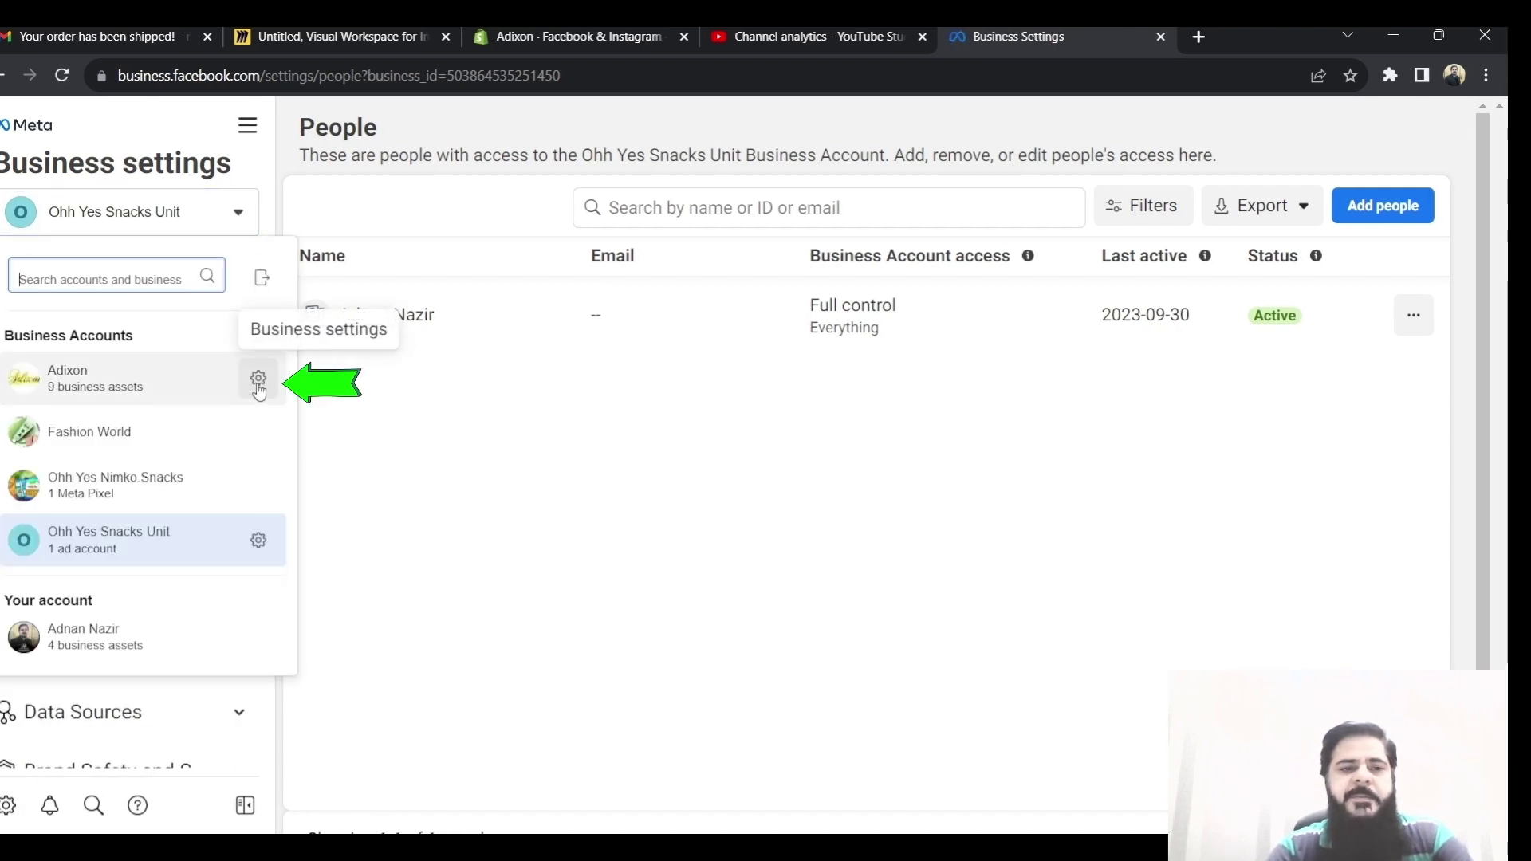
left_click(258, 388)
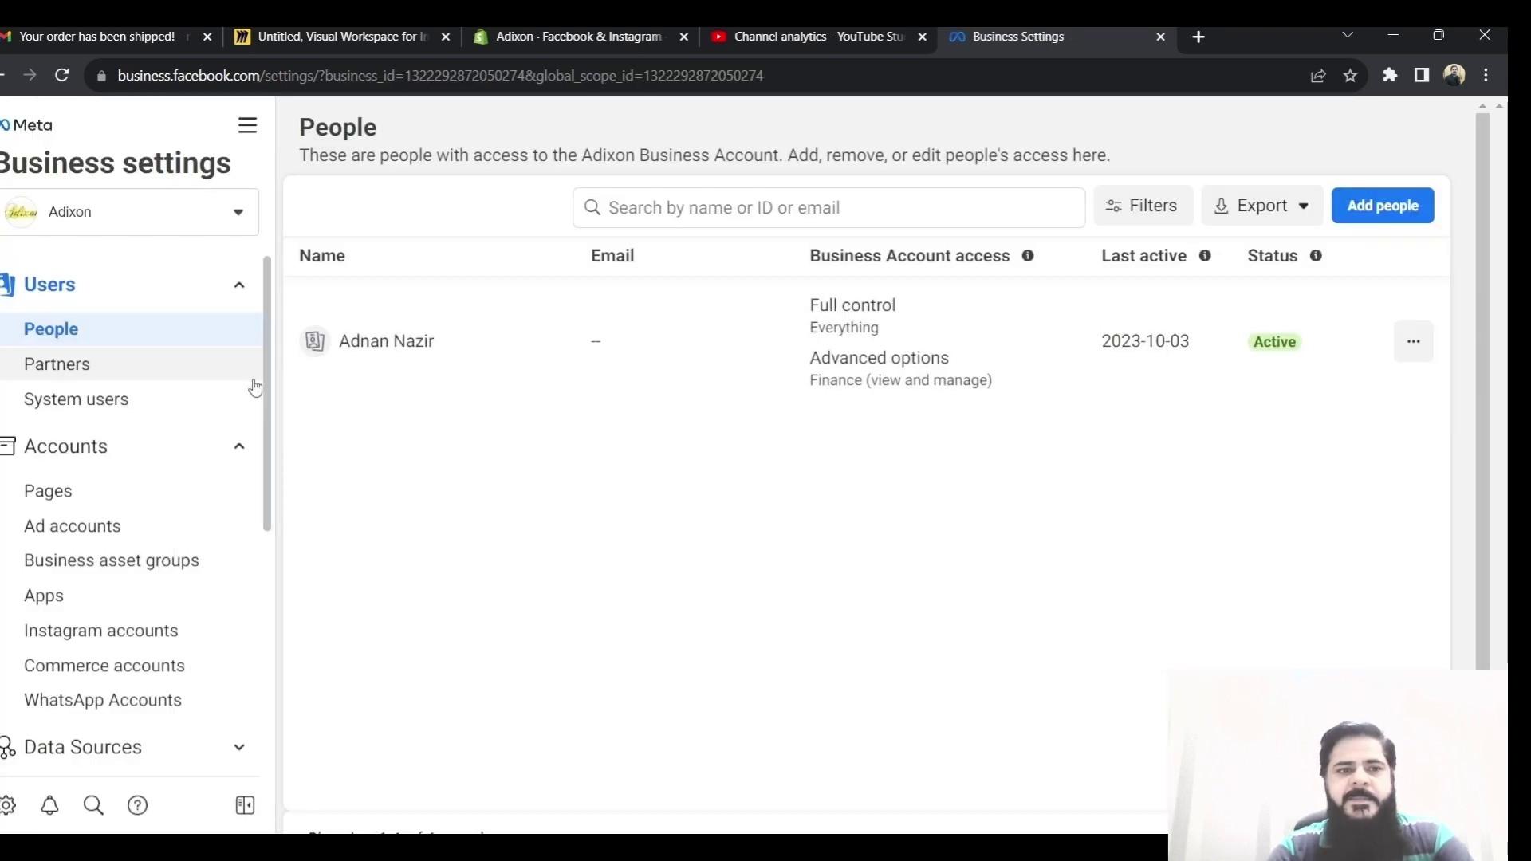
left_click(248, 126)
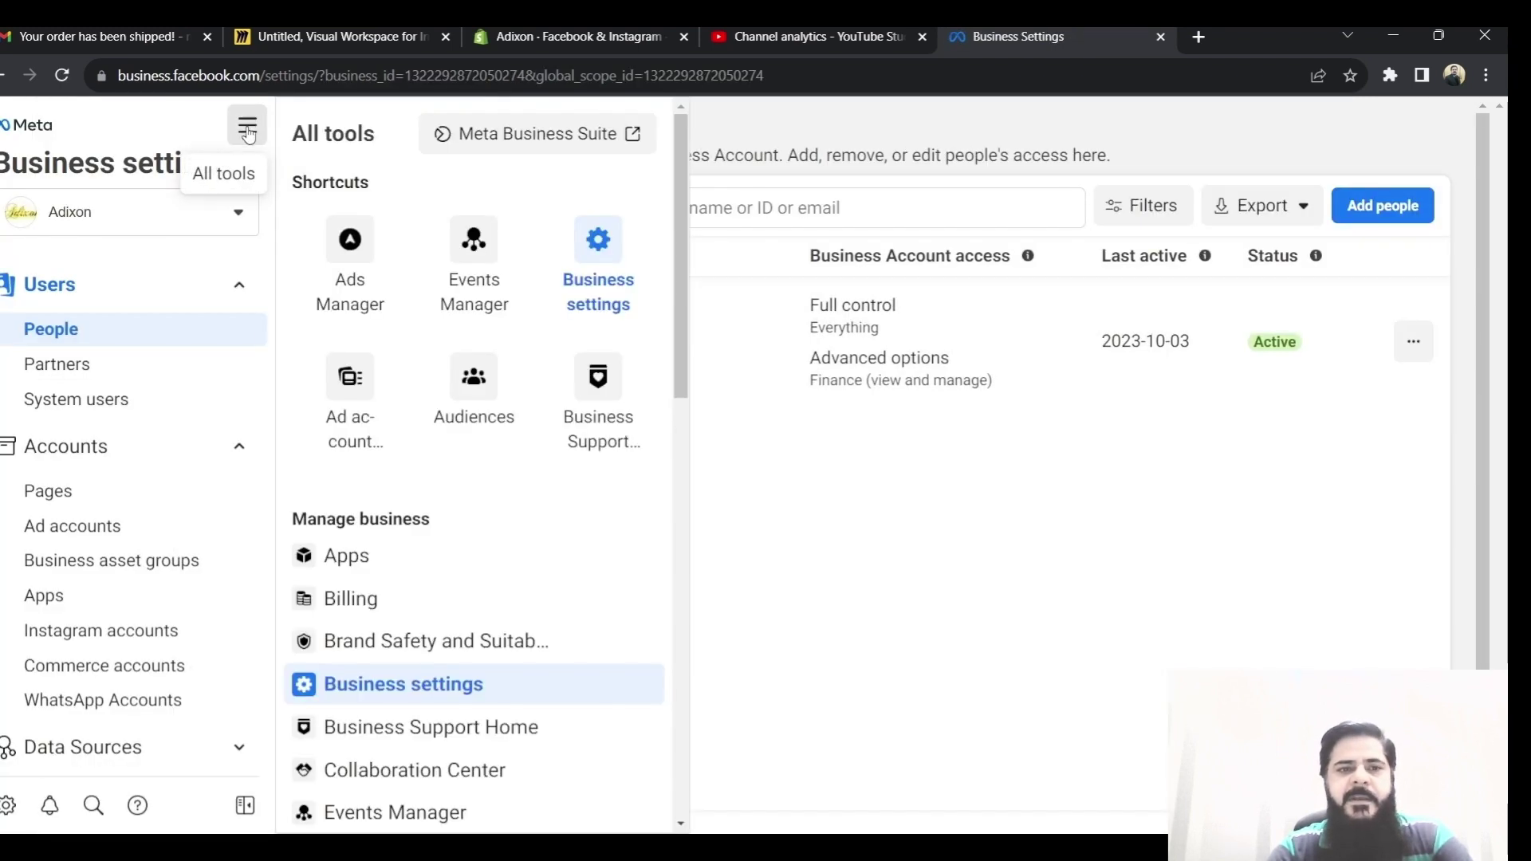
left_click(474, 282)
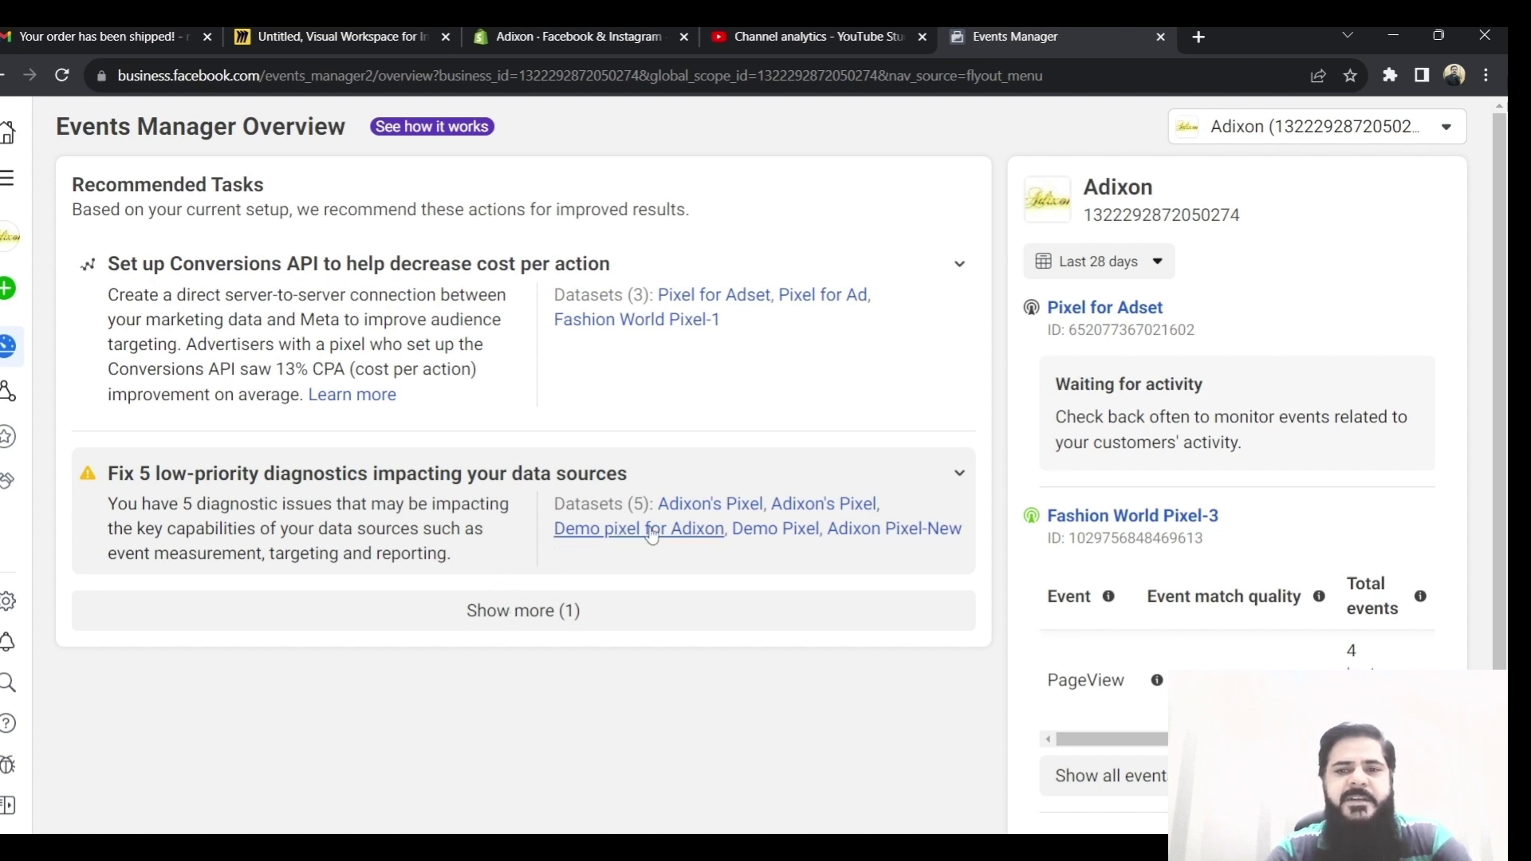
Step: Look through the pixels and their events in the Events Manager overview, and show all connections
scroll(1176, 582, "down", 1)
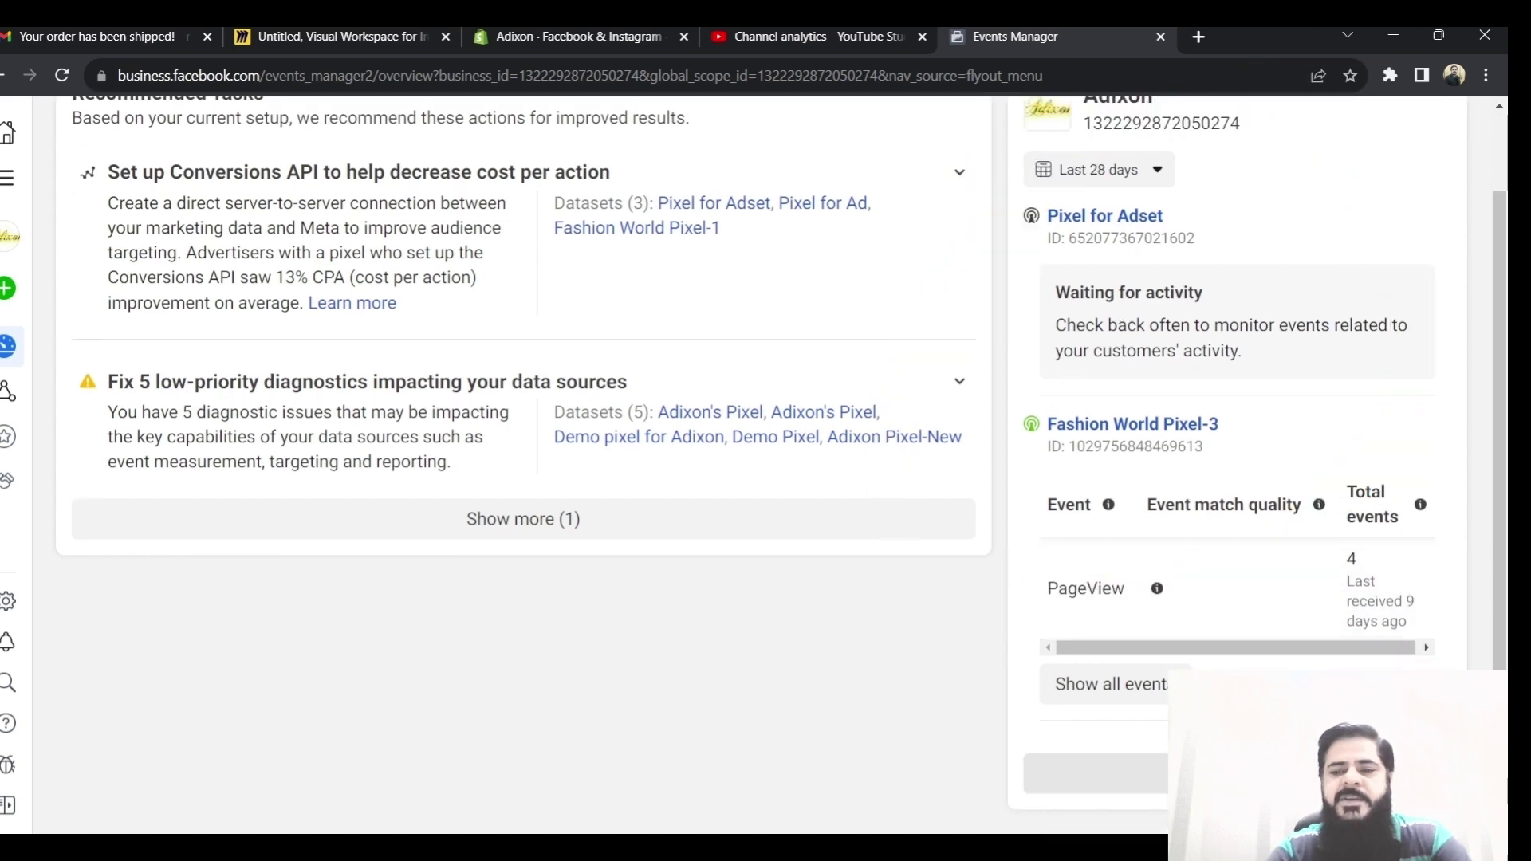
scroll(1148, 670, "down", 5)
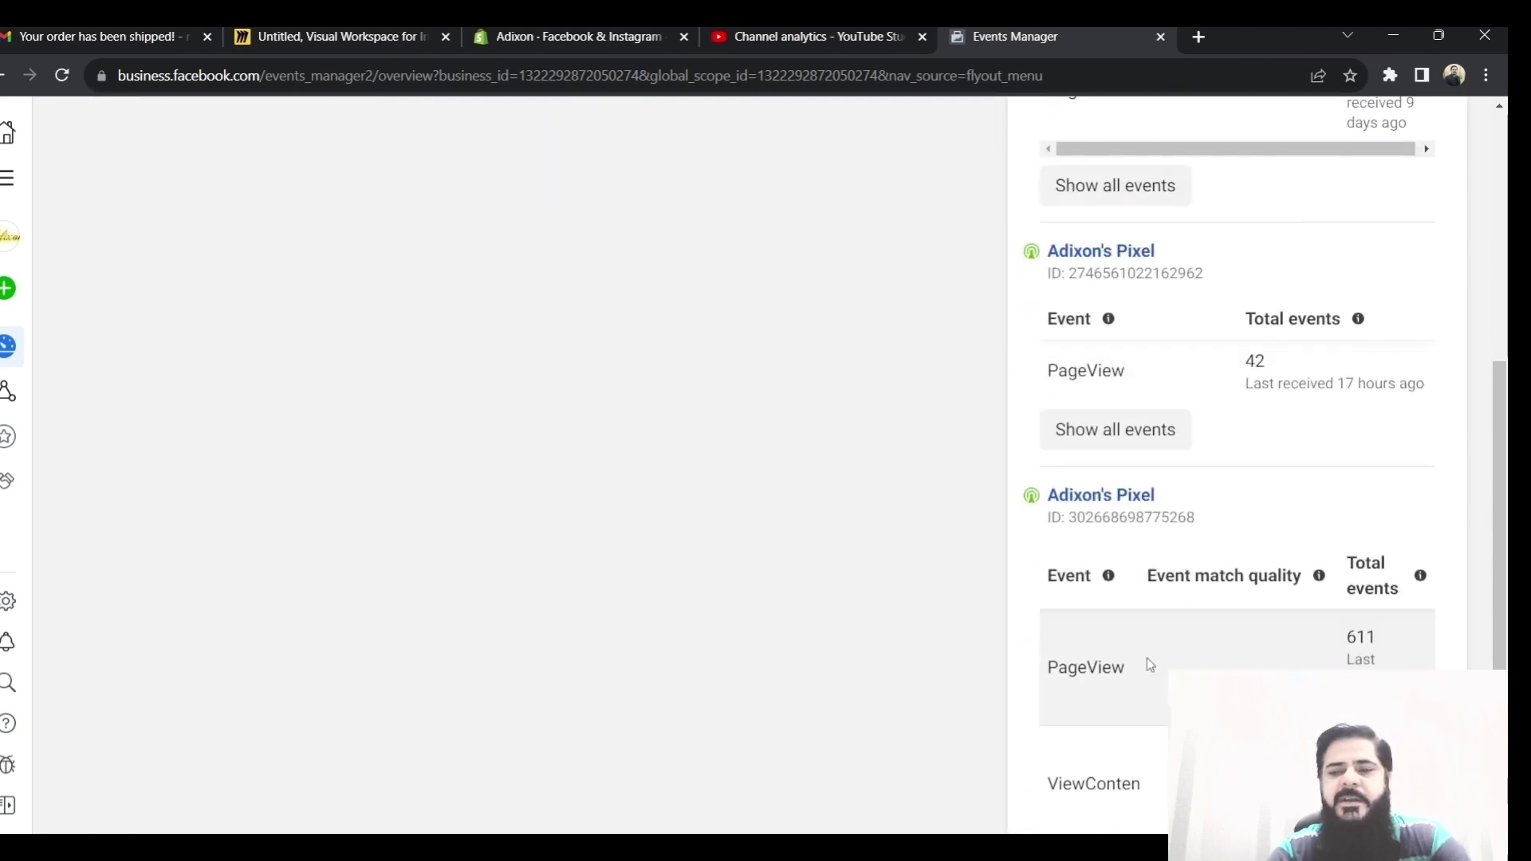
scroll(1145, 515, "down", 3)
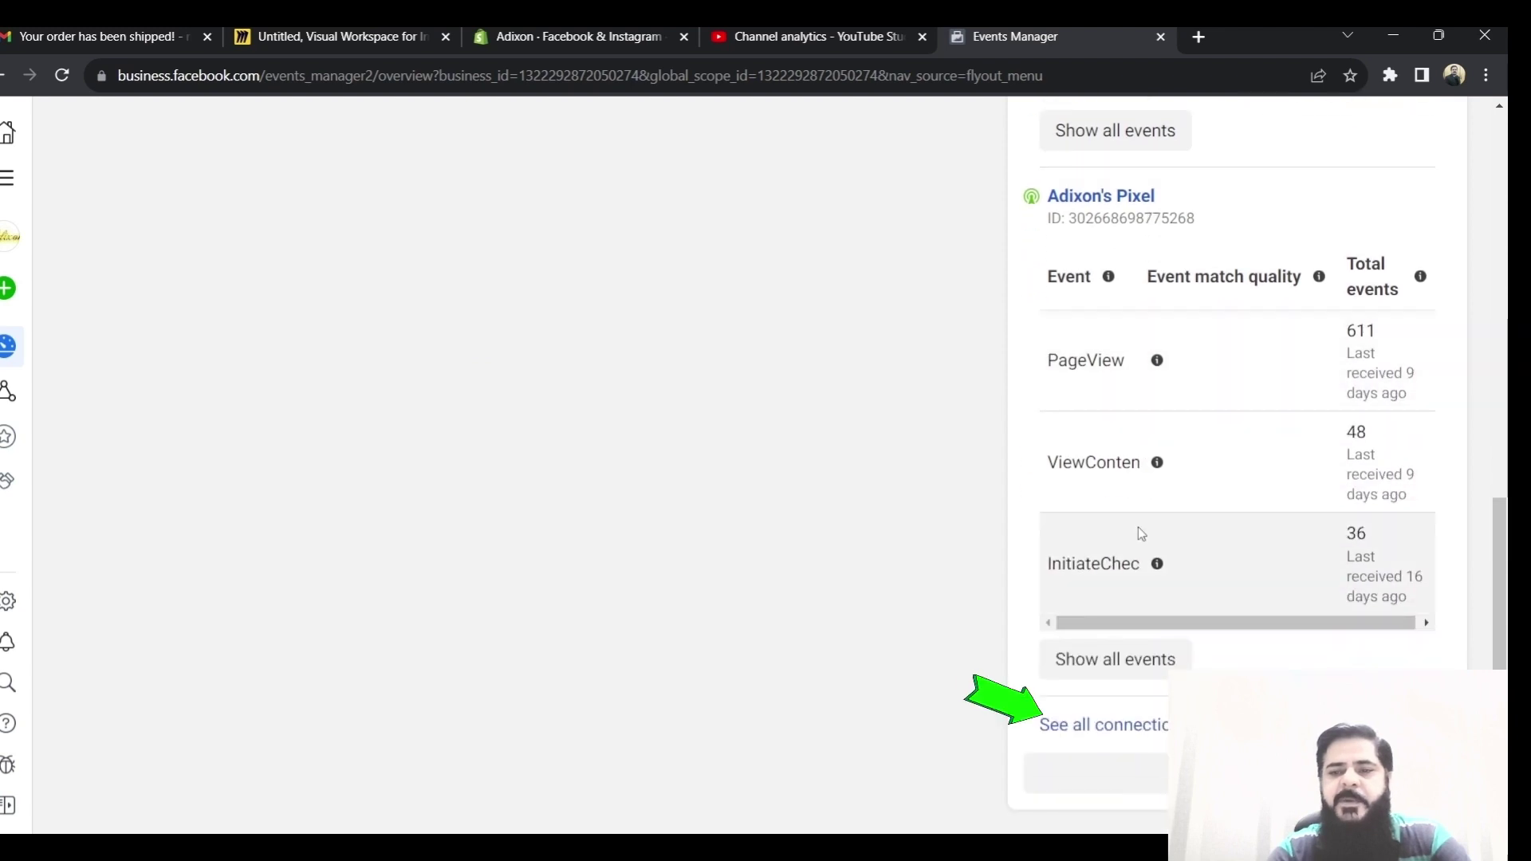
left_click(1089, 727)
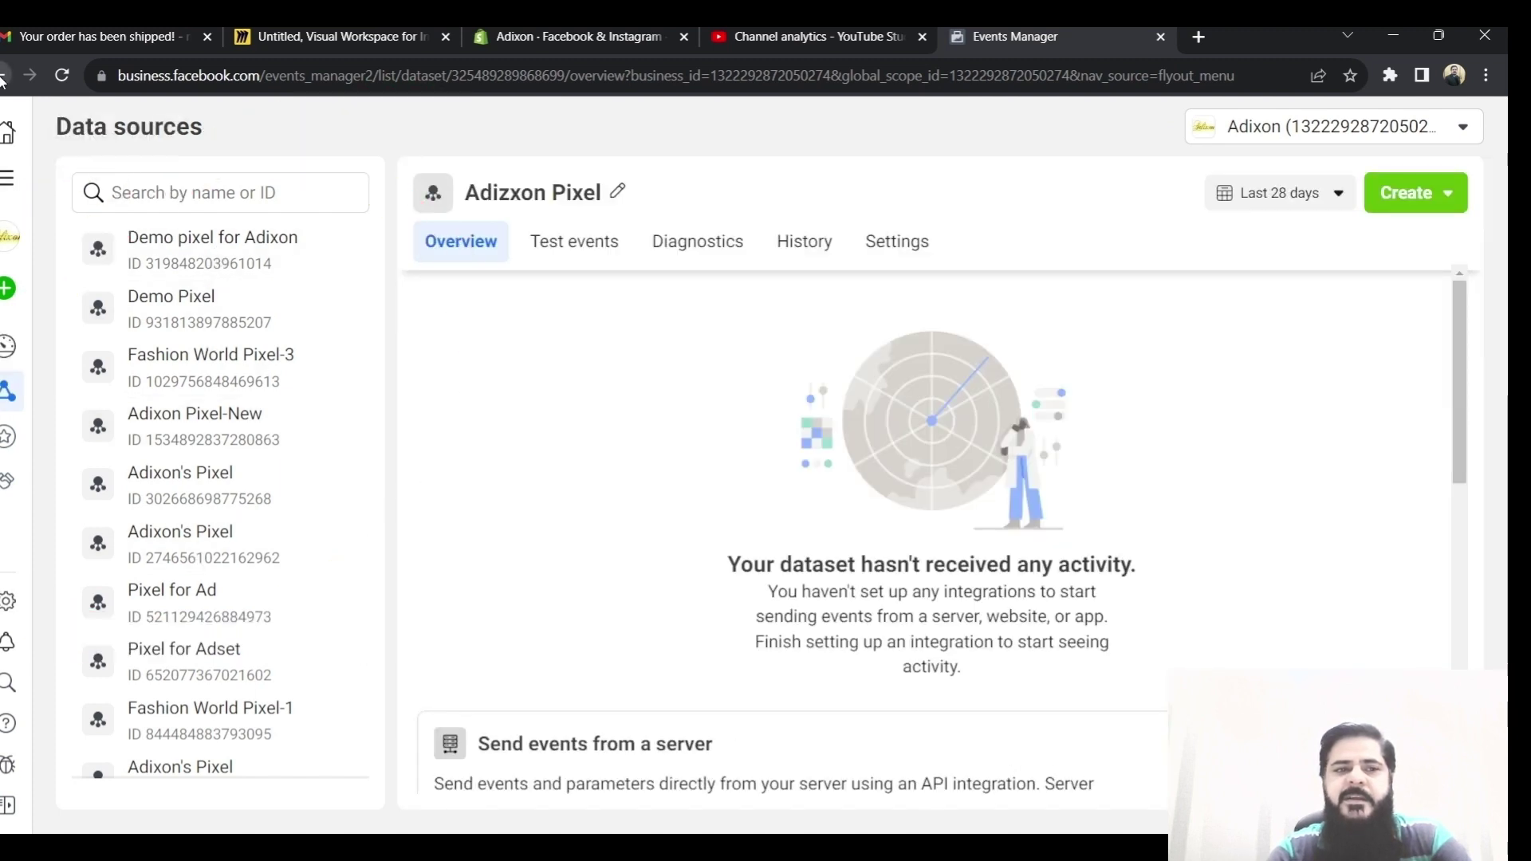
Step: Return to the Events Manager overview and open the Demo pixel for Adixon dataset
mouse_move(12, 232)
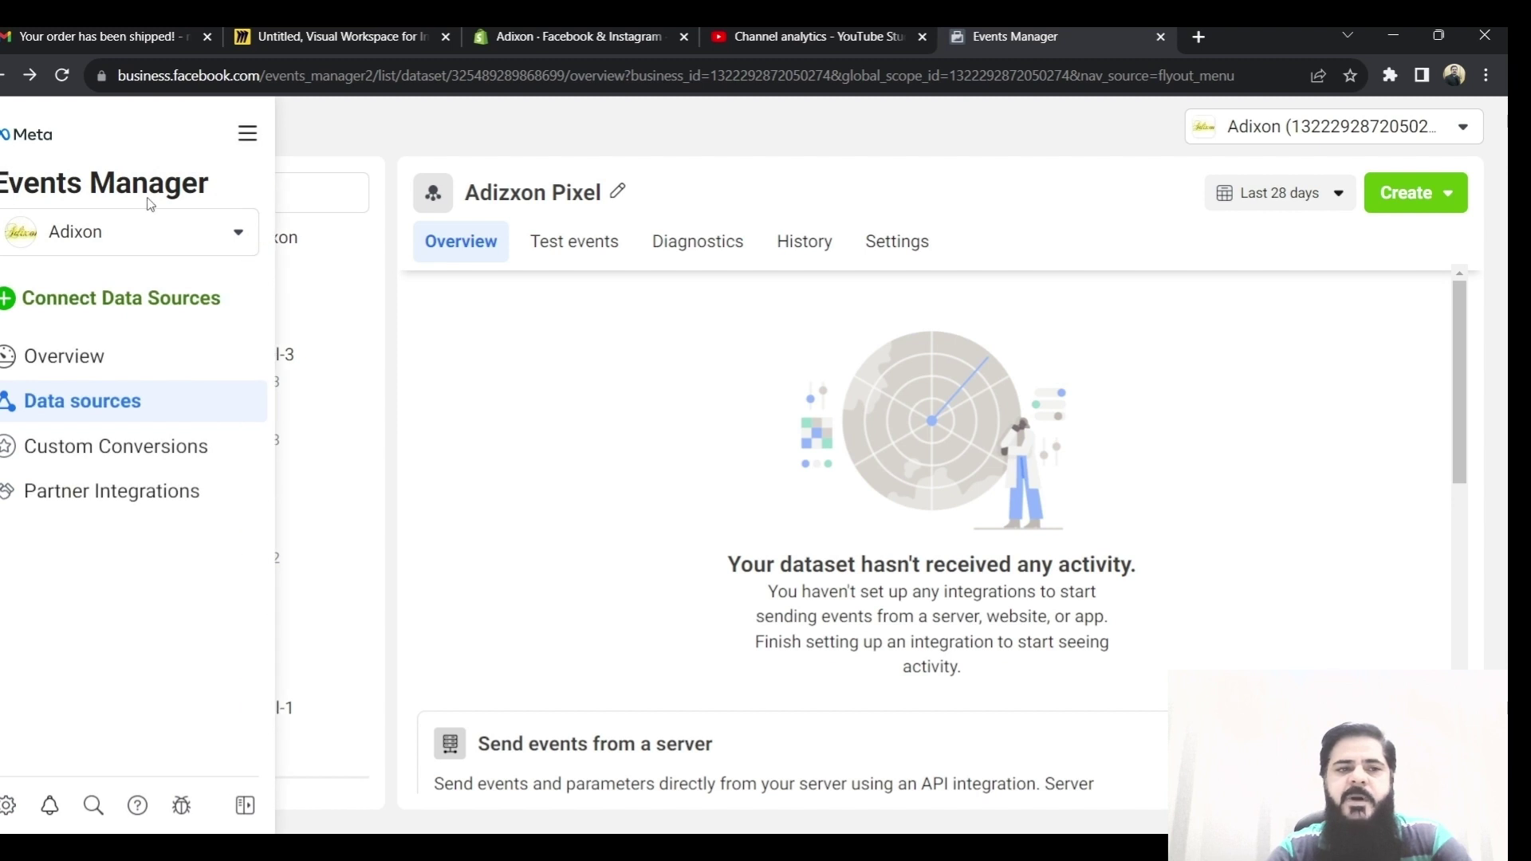
left_click(241, 152)
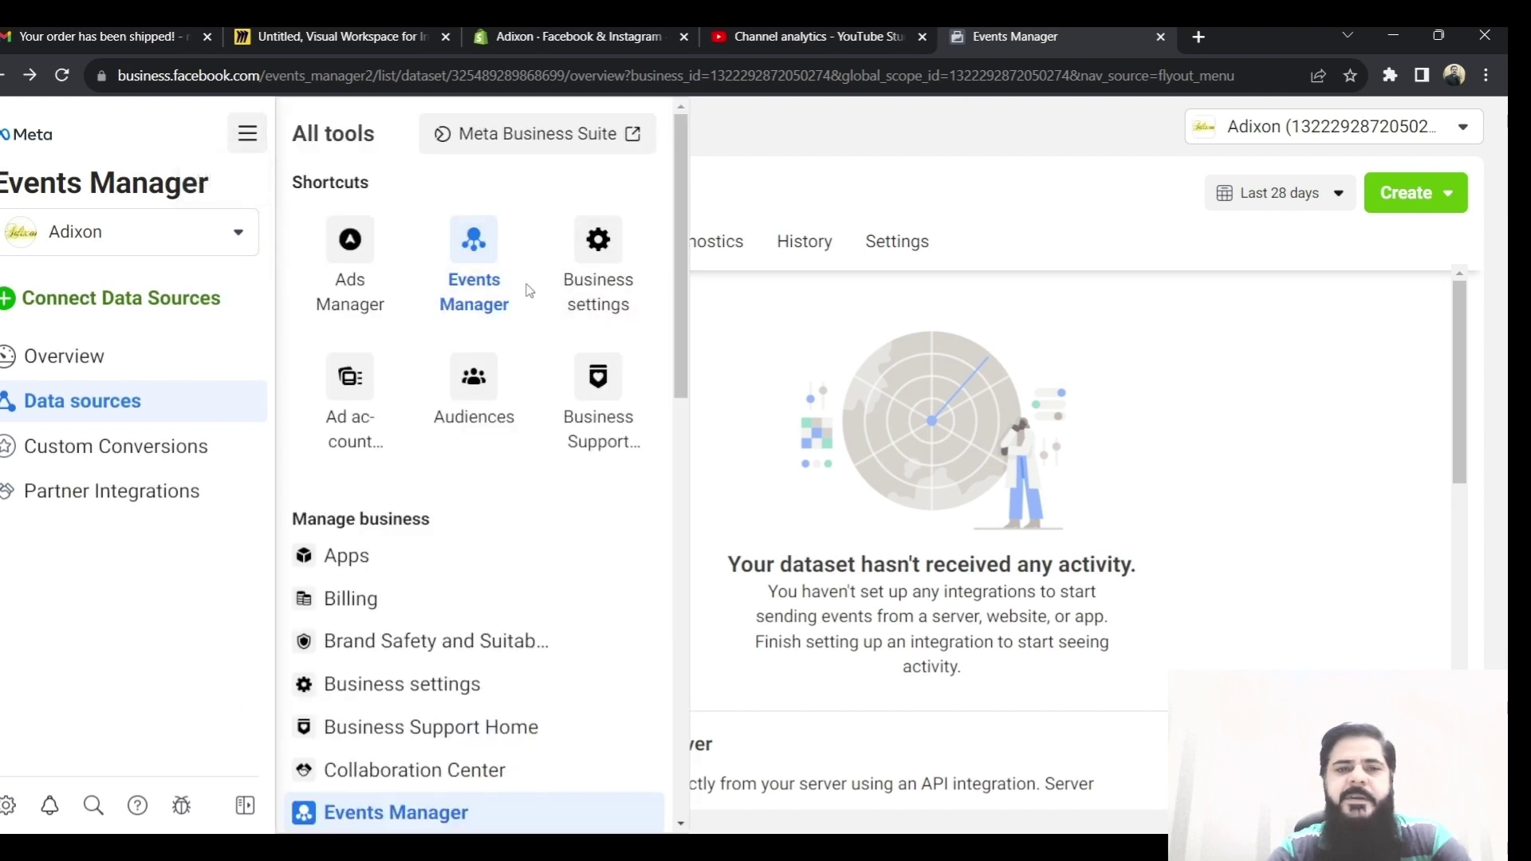
left_click(482, 275)
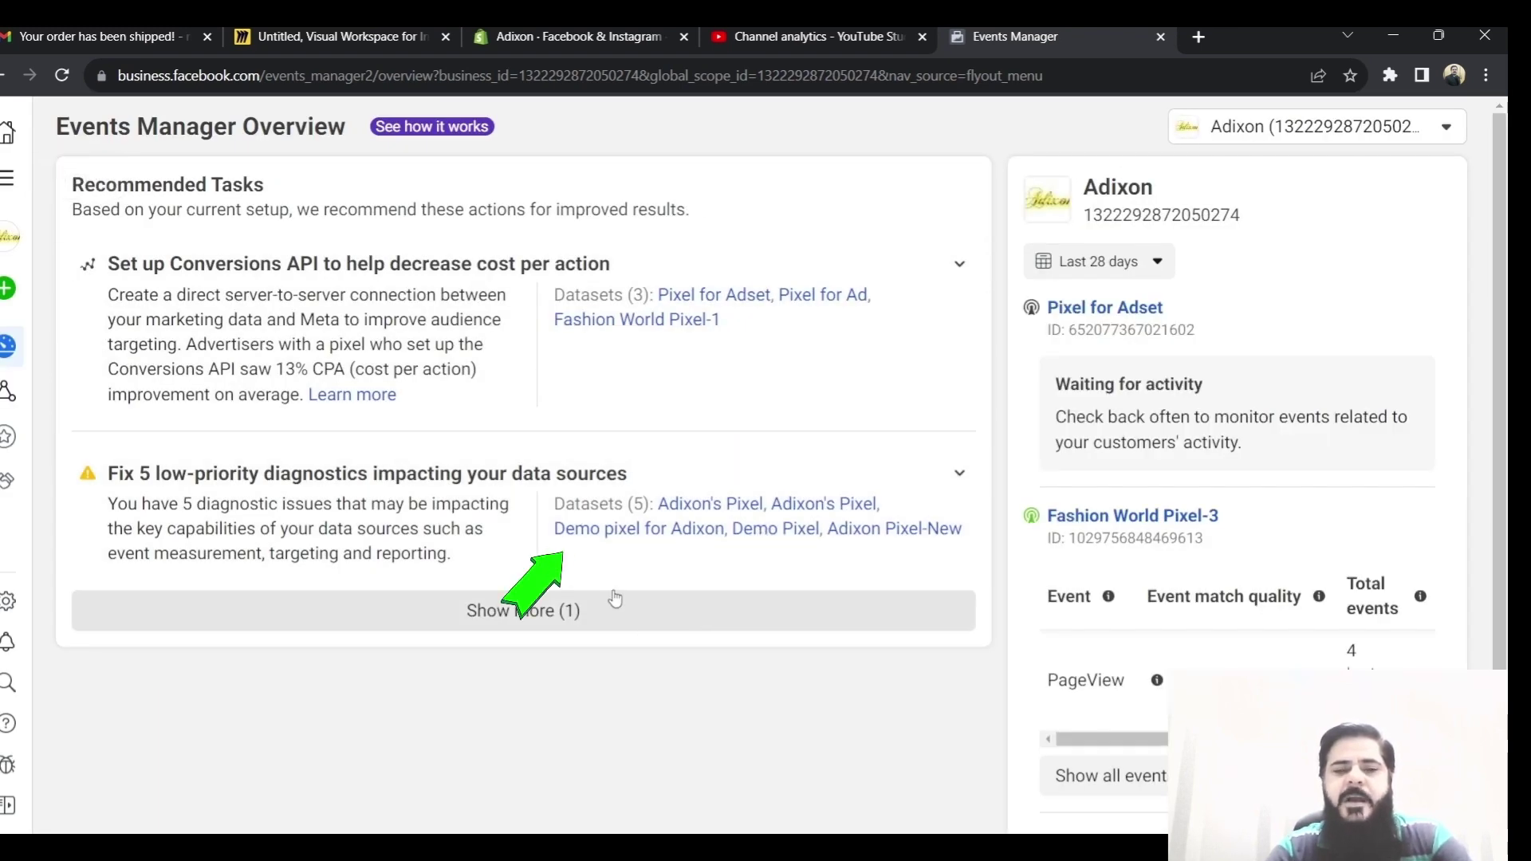
left_click(632, 533)
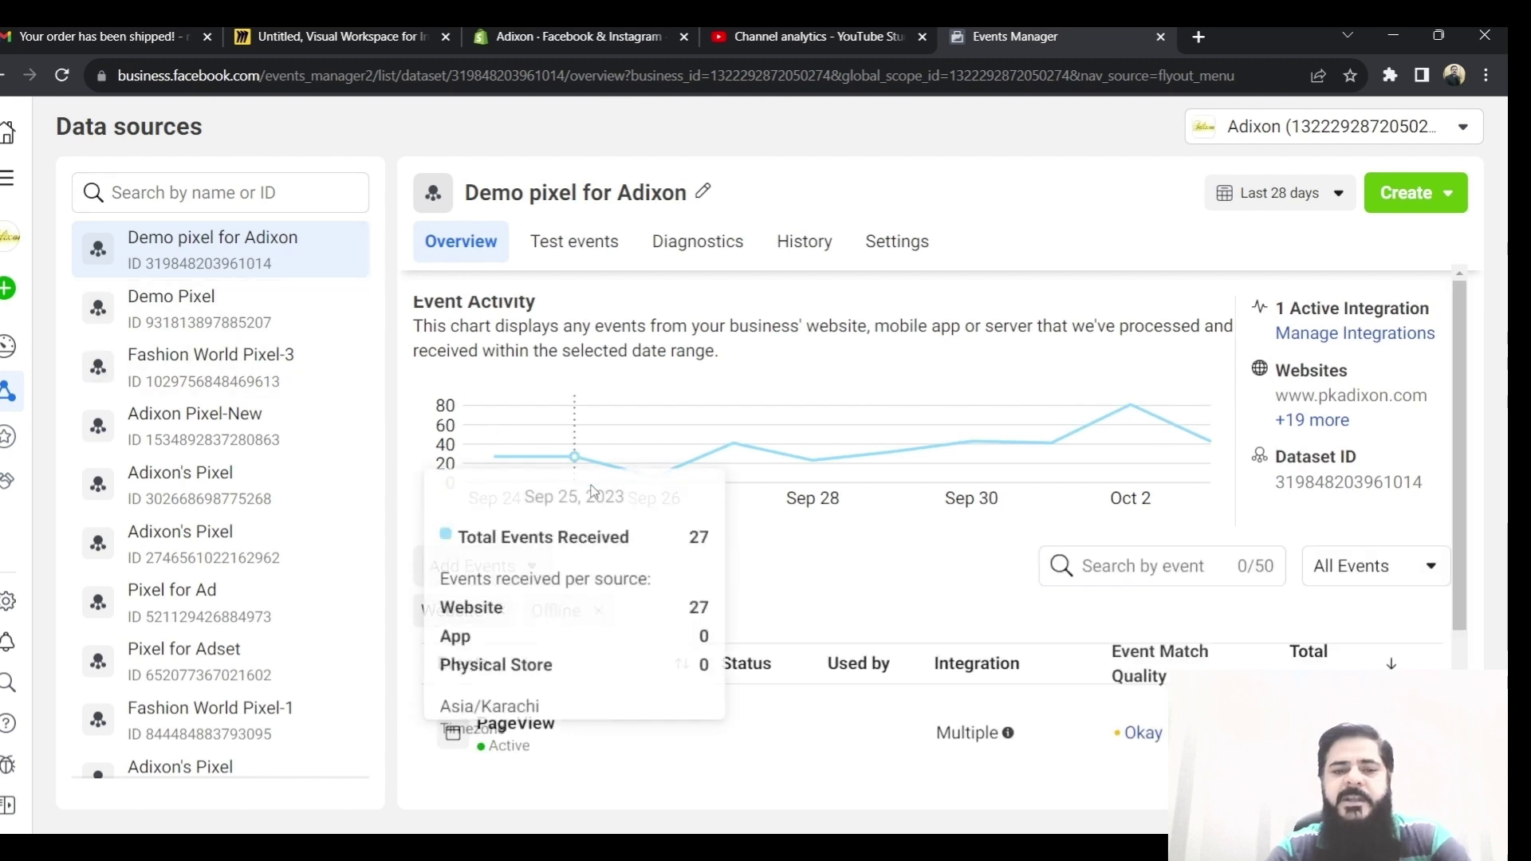
Step: Examine the options for adding events to the Demo pixel for Adixon, without choosing one
scroll(938, 479, "down", 1)
scroll(938, 477, "down", 2)
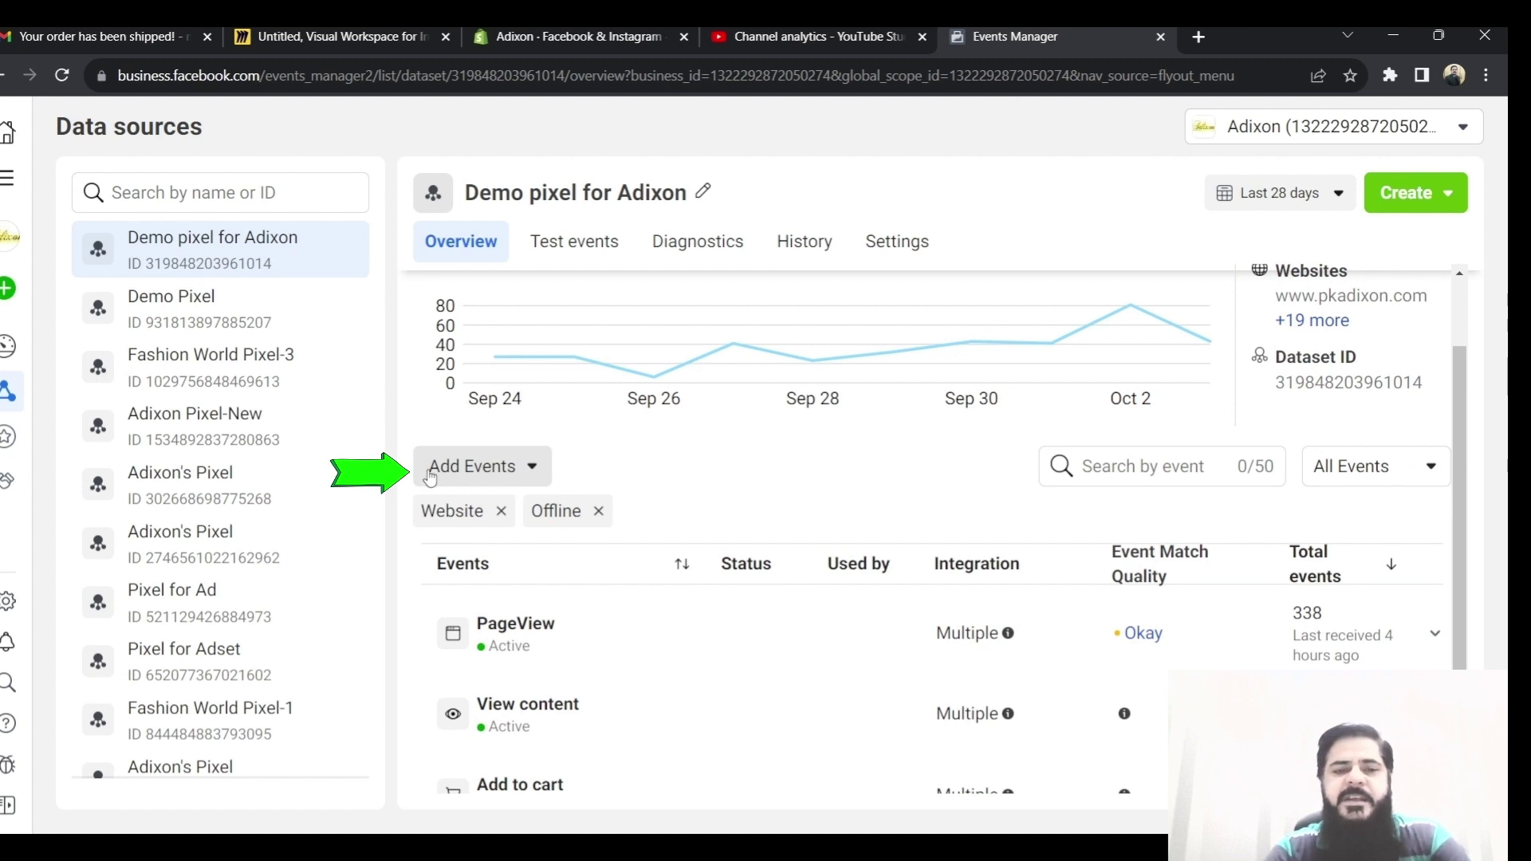
left_click(531, 469)
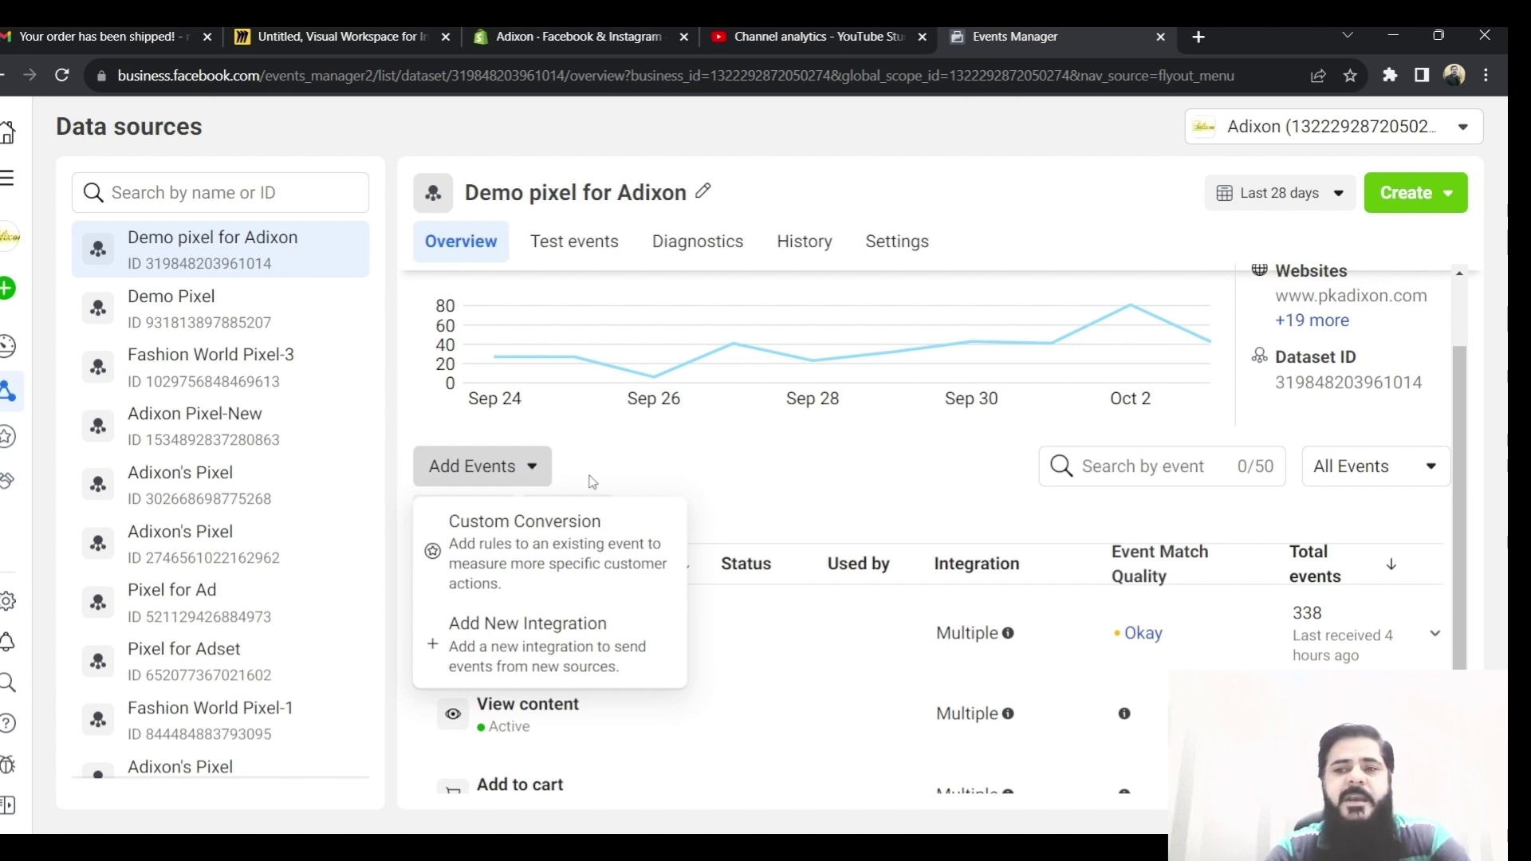
scroll(592, 482, "up", 2)
left_click(591, 431)
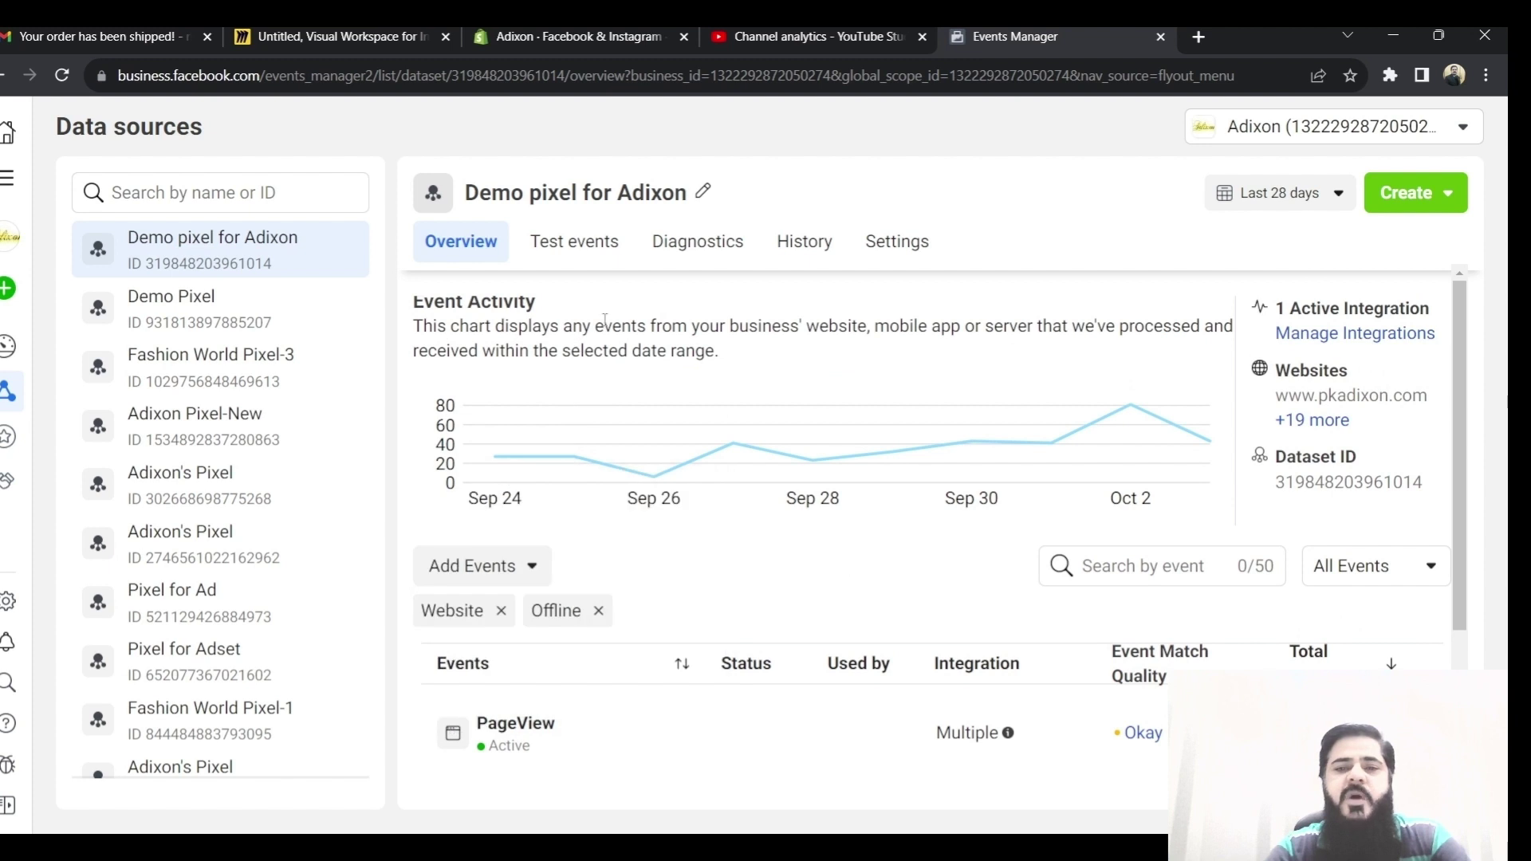
Step: Examine the types of new integration that can be added to the dataset and dismiss the dialog
left_click(1328, 342)
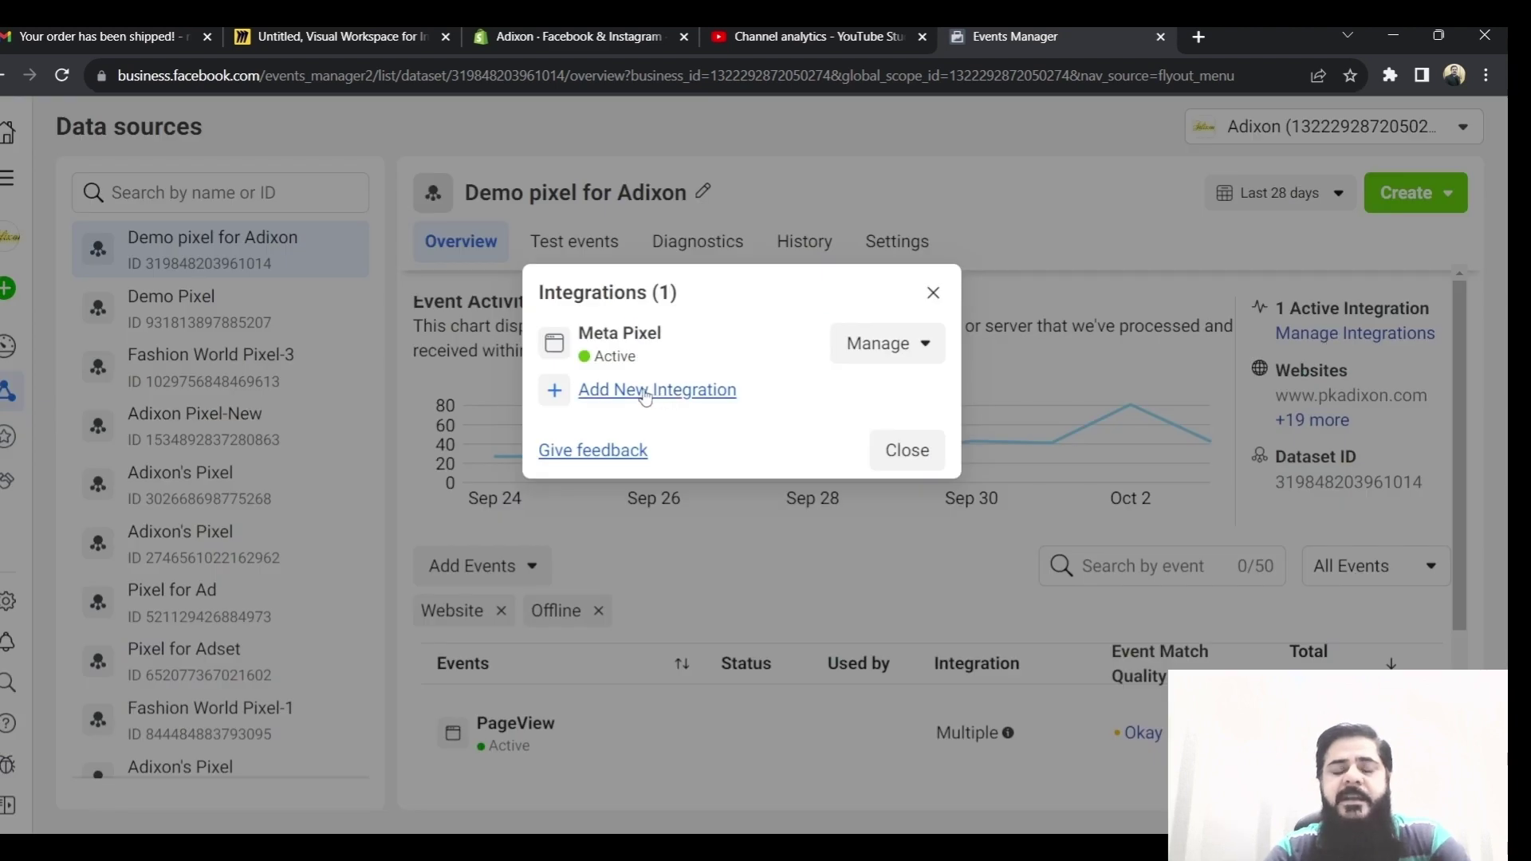
left_click(644, 391)
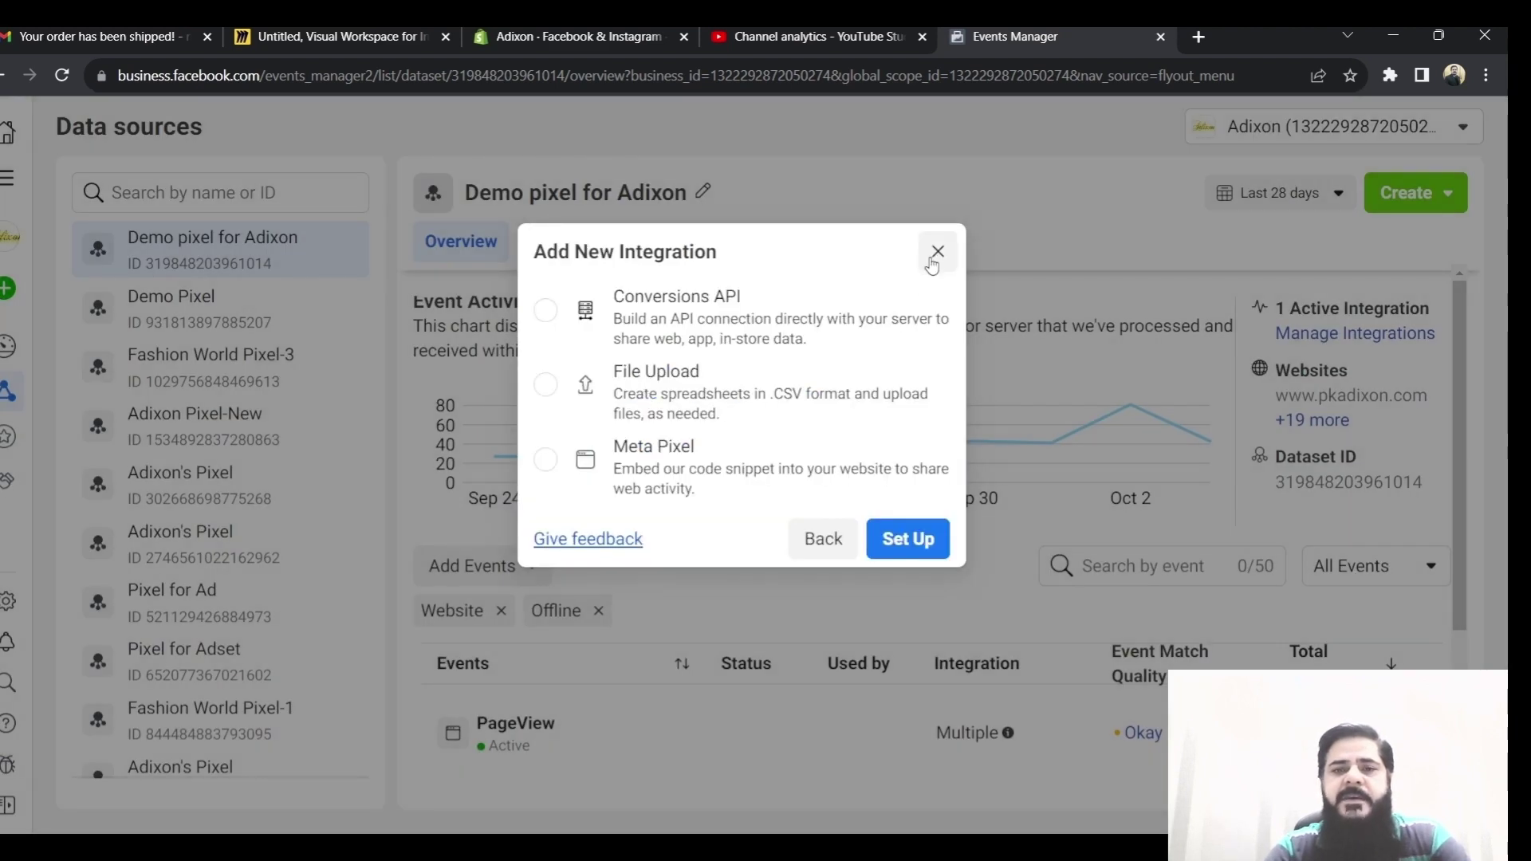
left_click(939, 252)
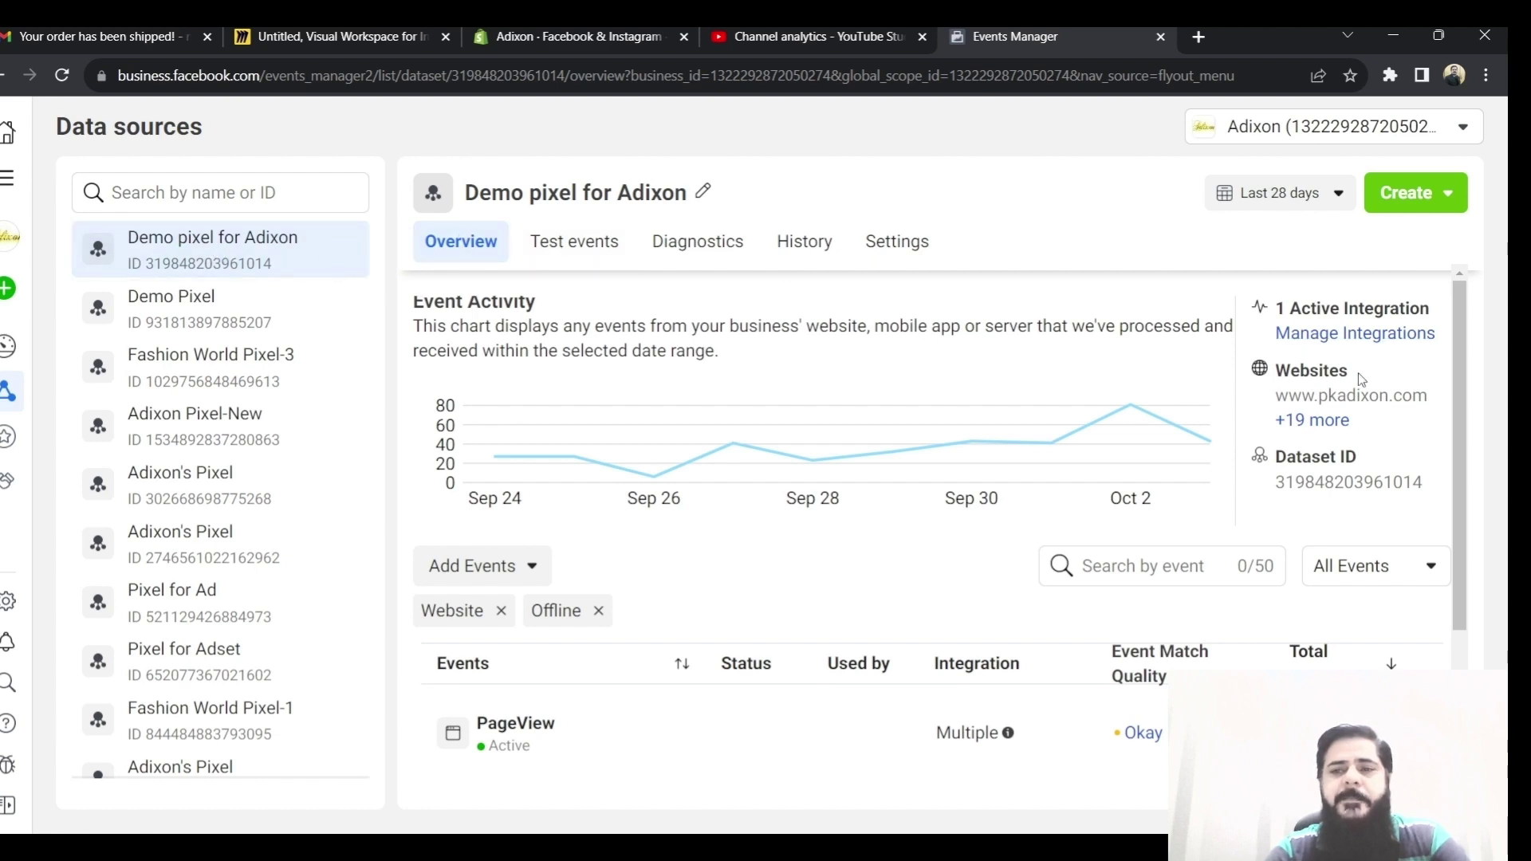
Step: Open the Event Setup Tool for the dataset's active Meta Pixel integration and proceed to its website prompt
left_click(1352, 332)
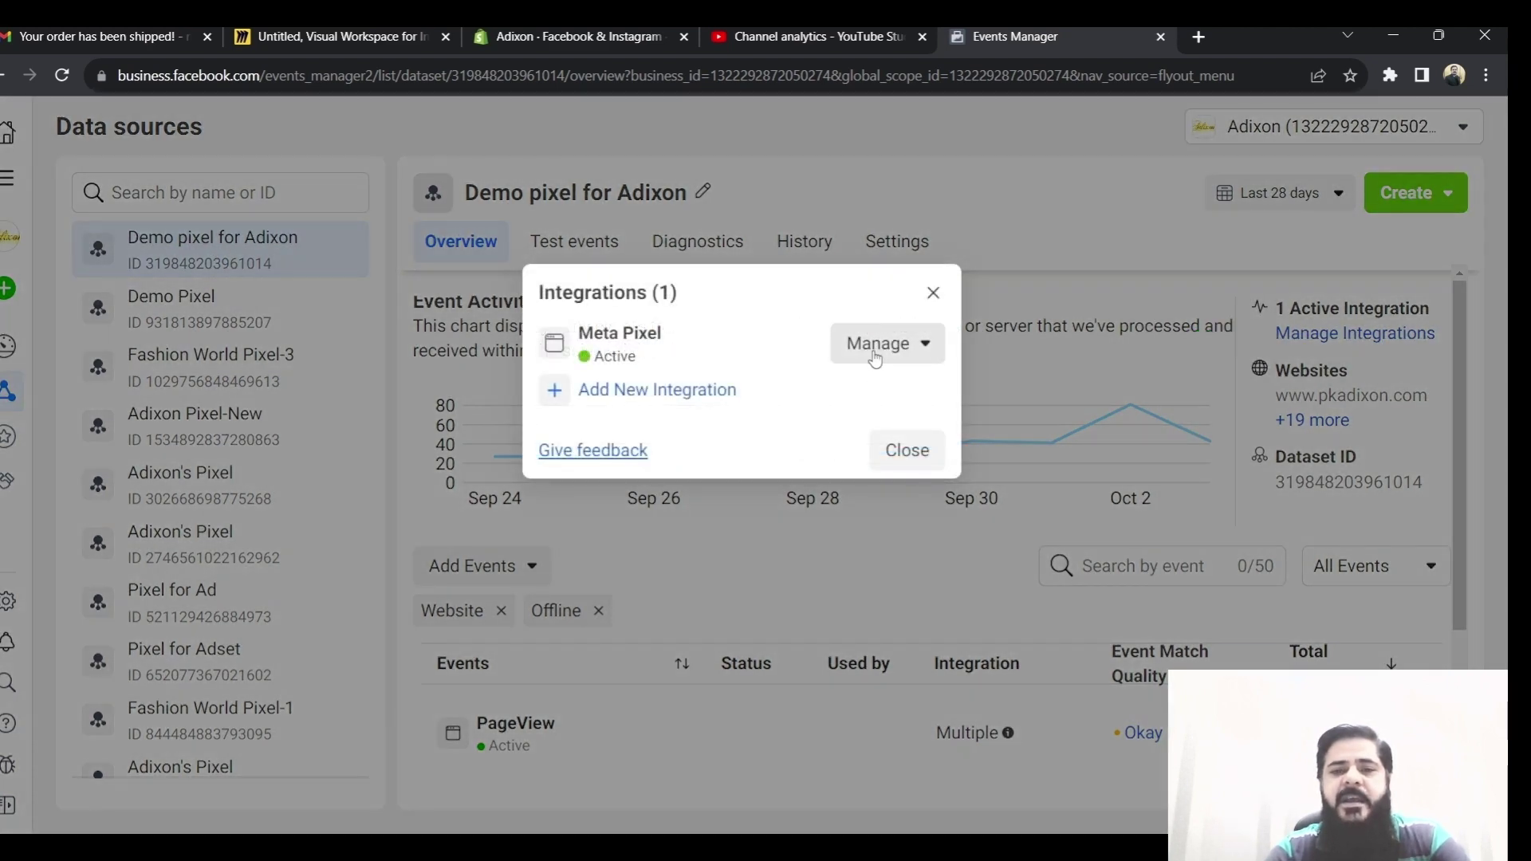
left_click(926, 350)
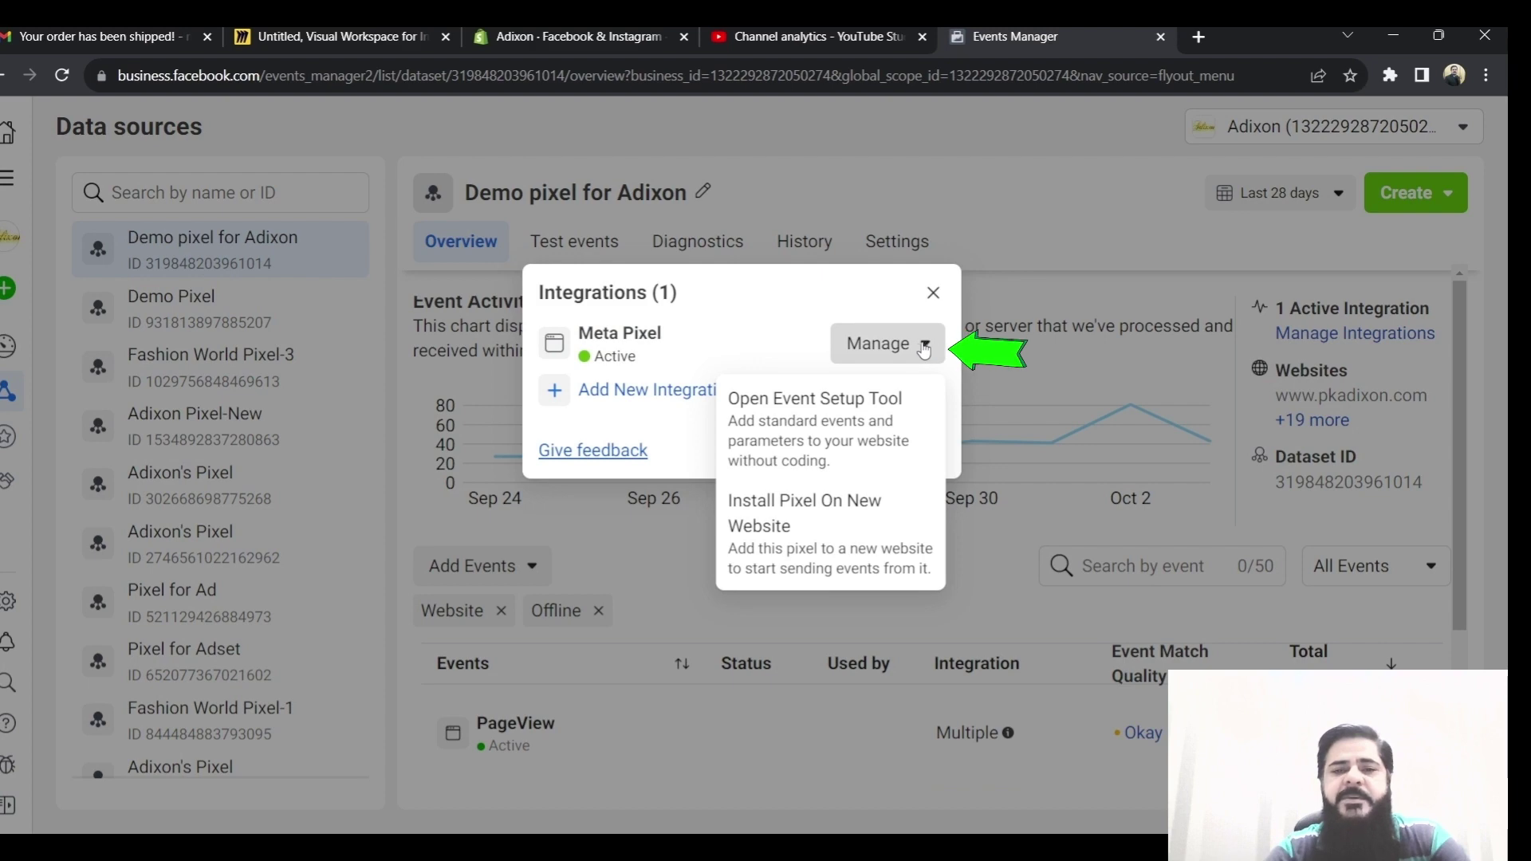
left_click(812, 423)
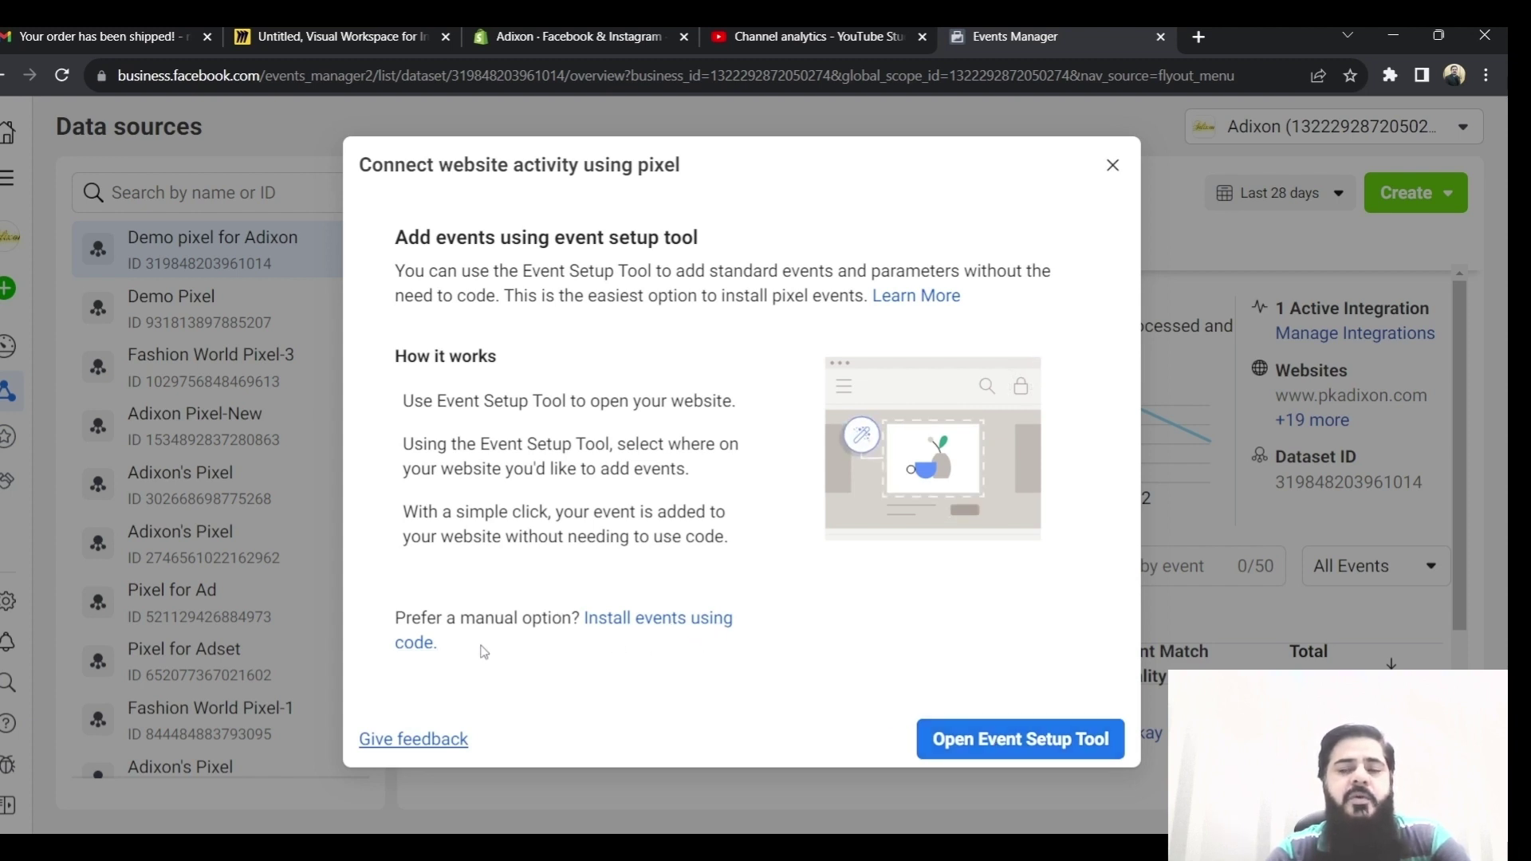
left_click(979, 741)
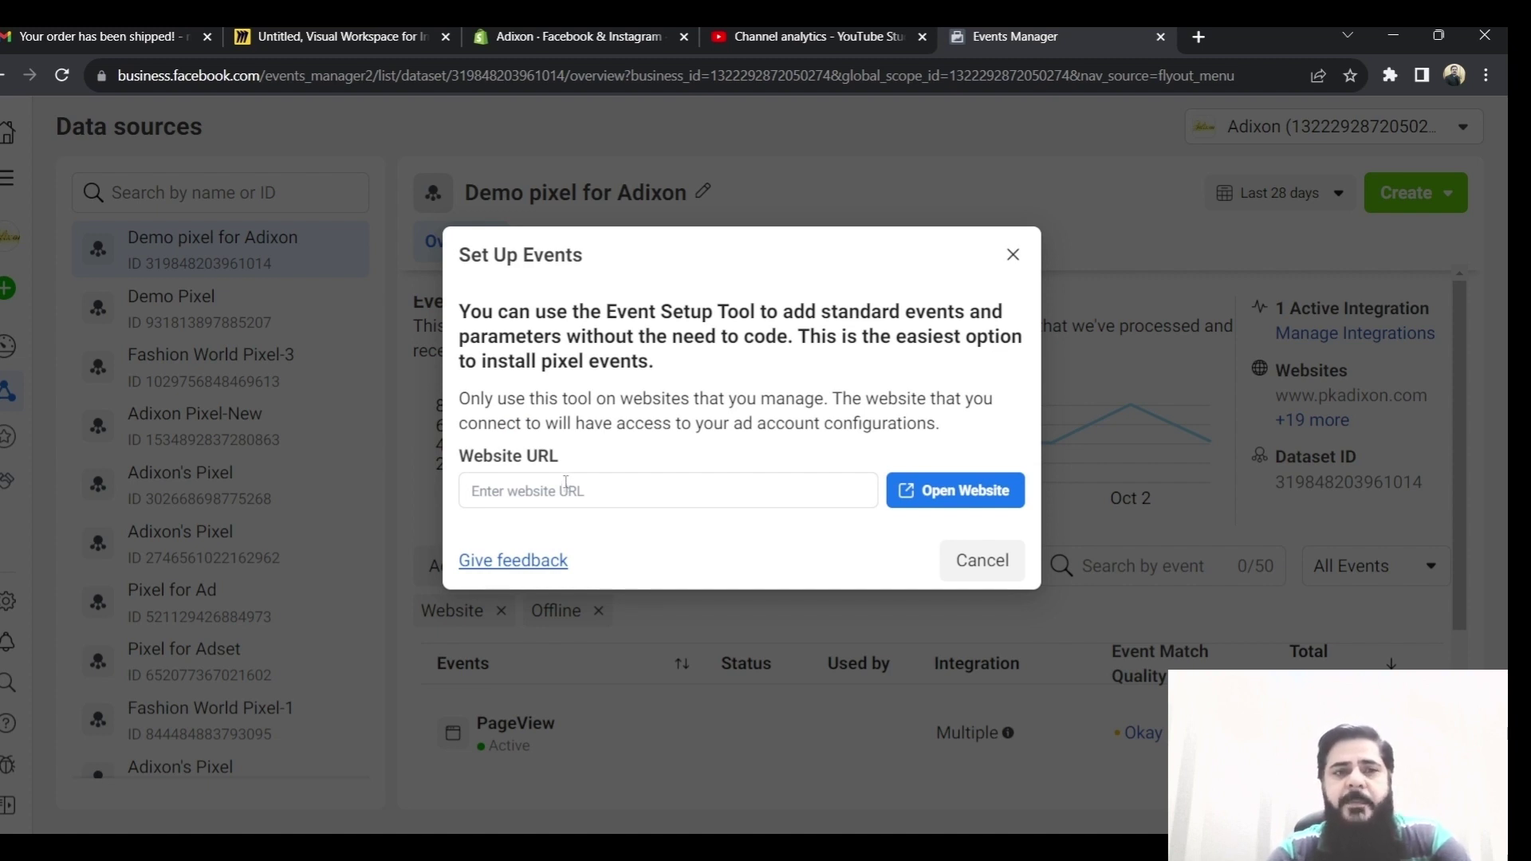
Step: Open pkadixon.com in a new browser tab and copy the store's web address
left_click(1199, 37)
left_click(618, 76)
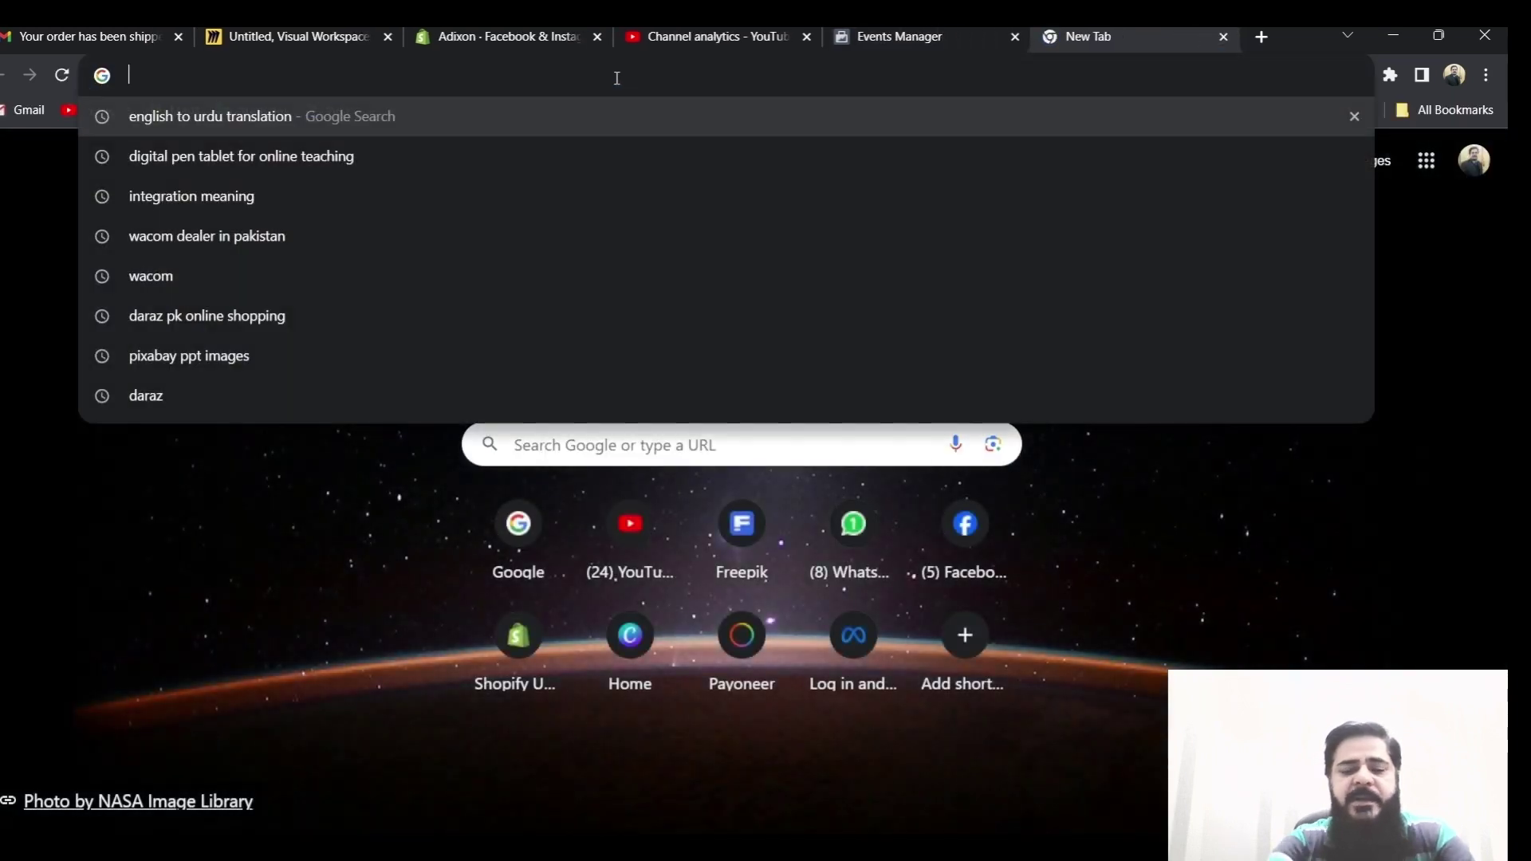
type("pkadixon.com")
left_click(217, 395)
left_click(202, 76)
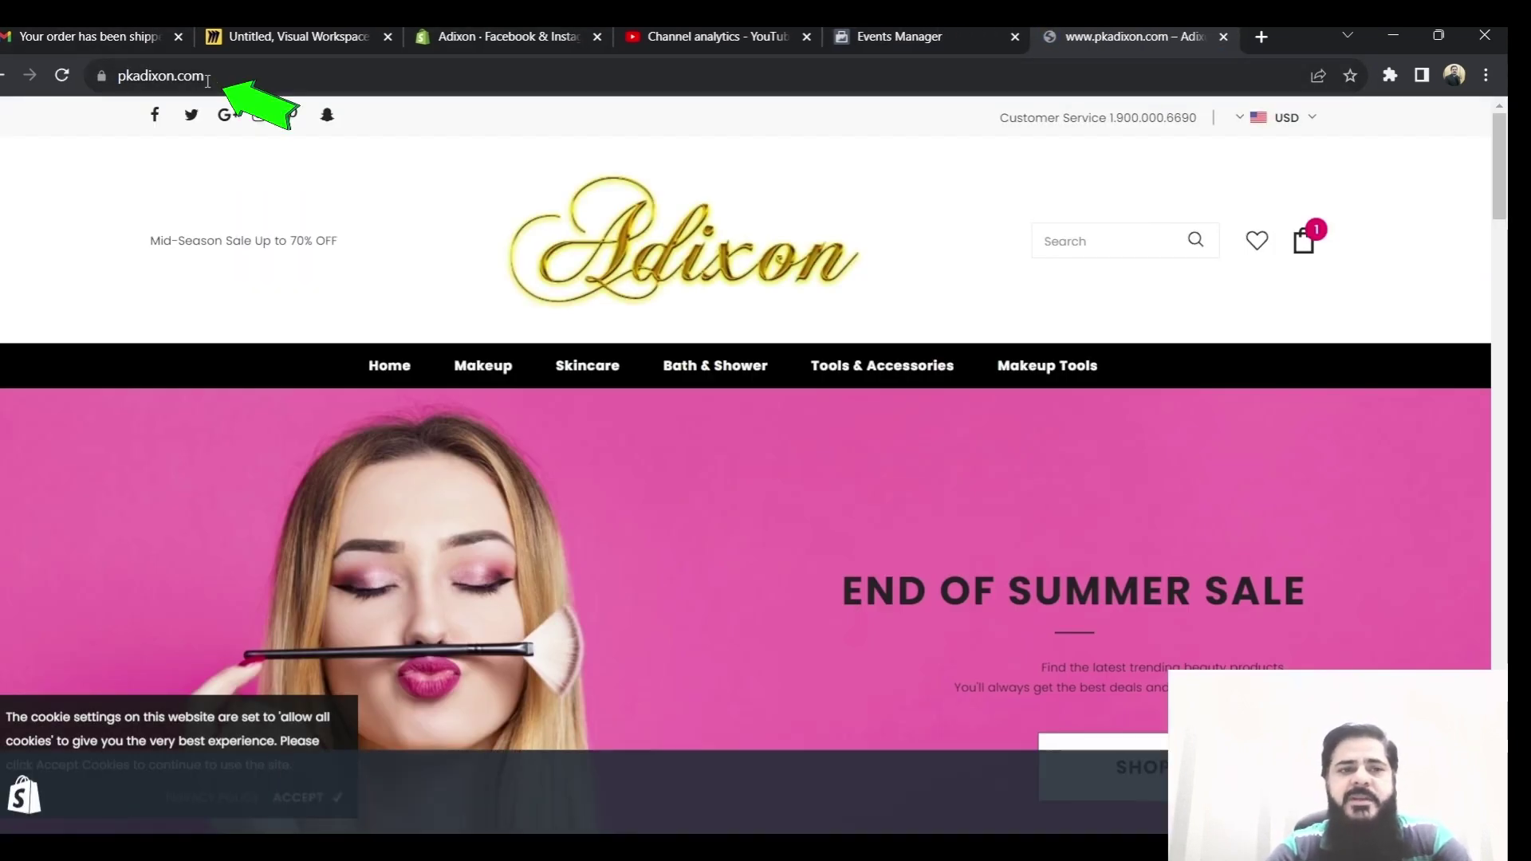
key("ctrl+a")
key("ctrl+c")
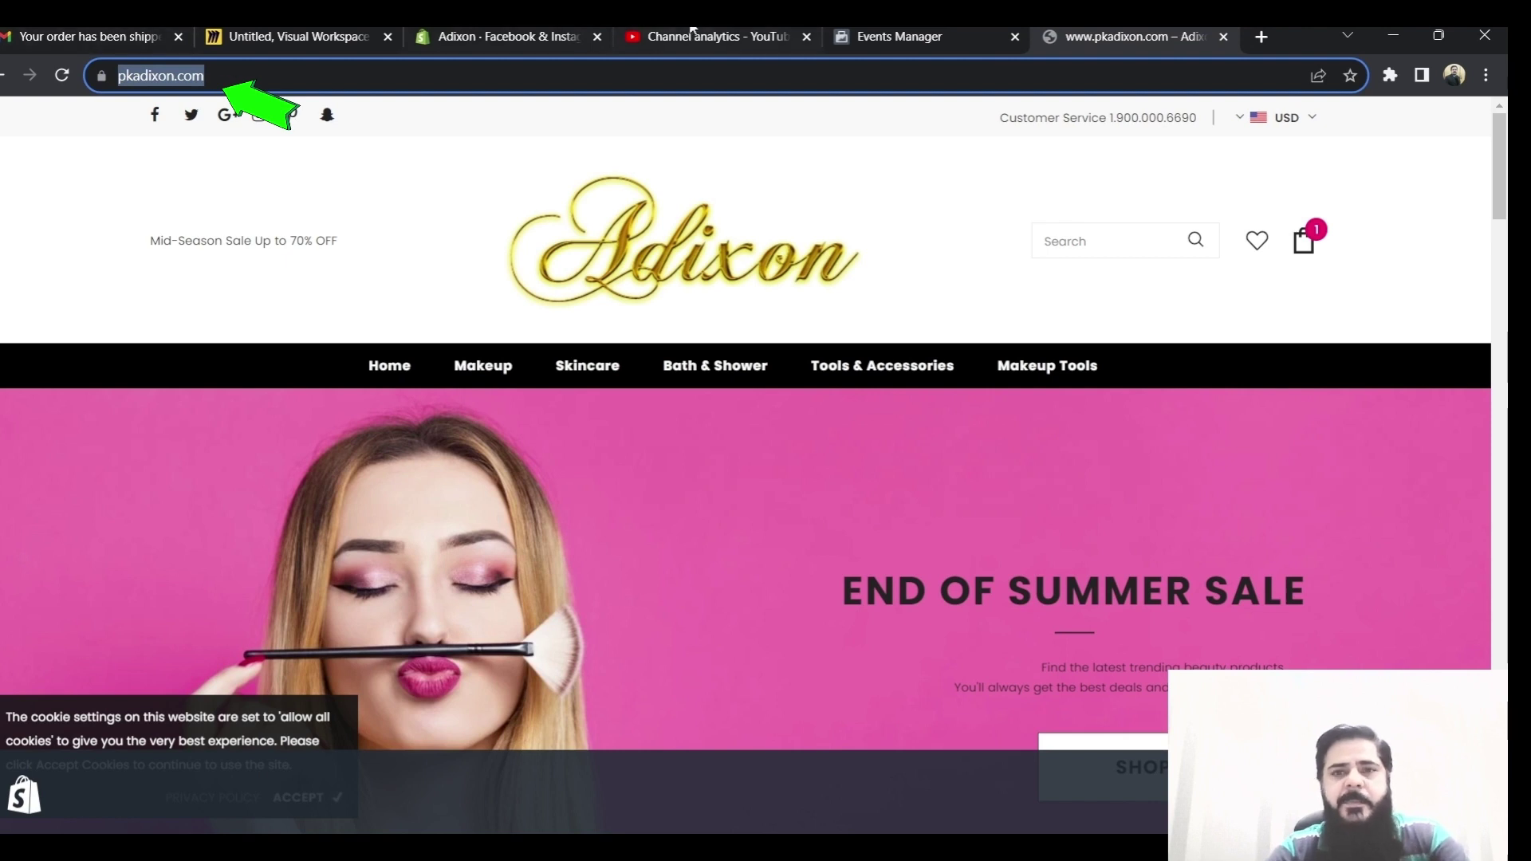
left_click(893, 41)
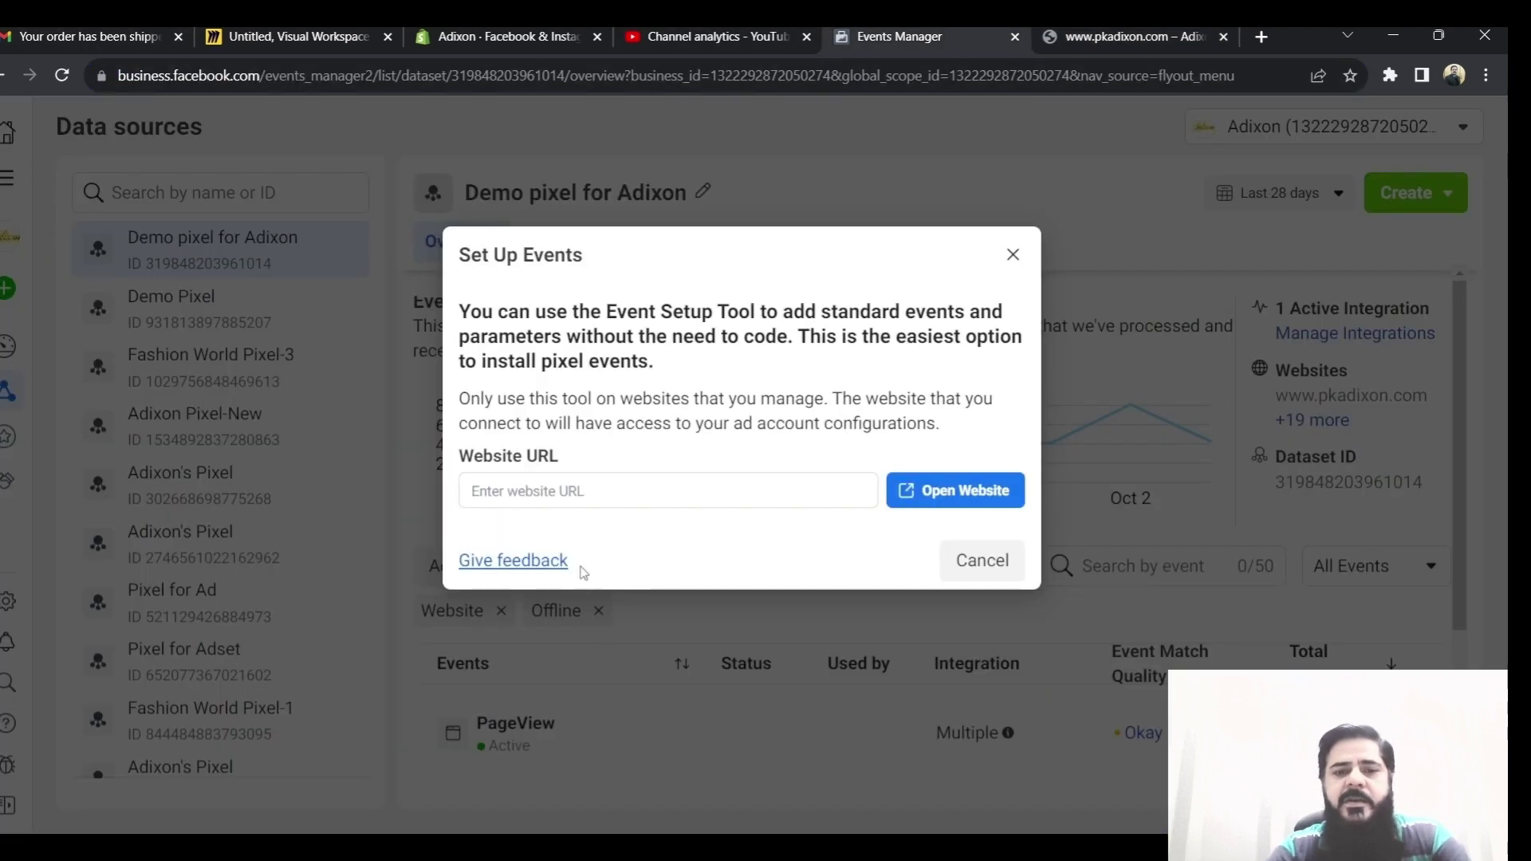
left_click(571, 490)
key("ctrl+v")
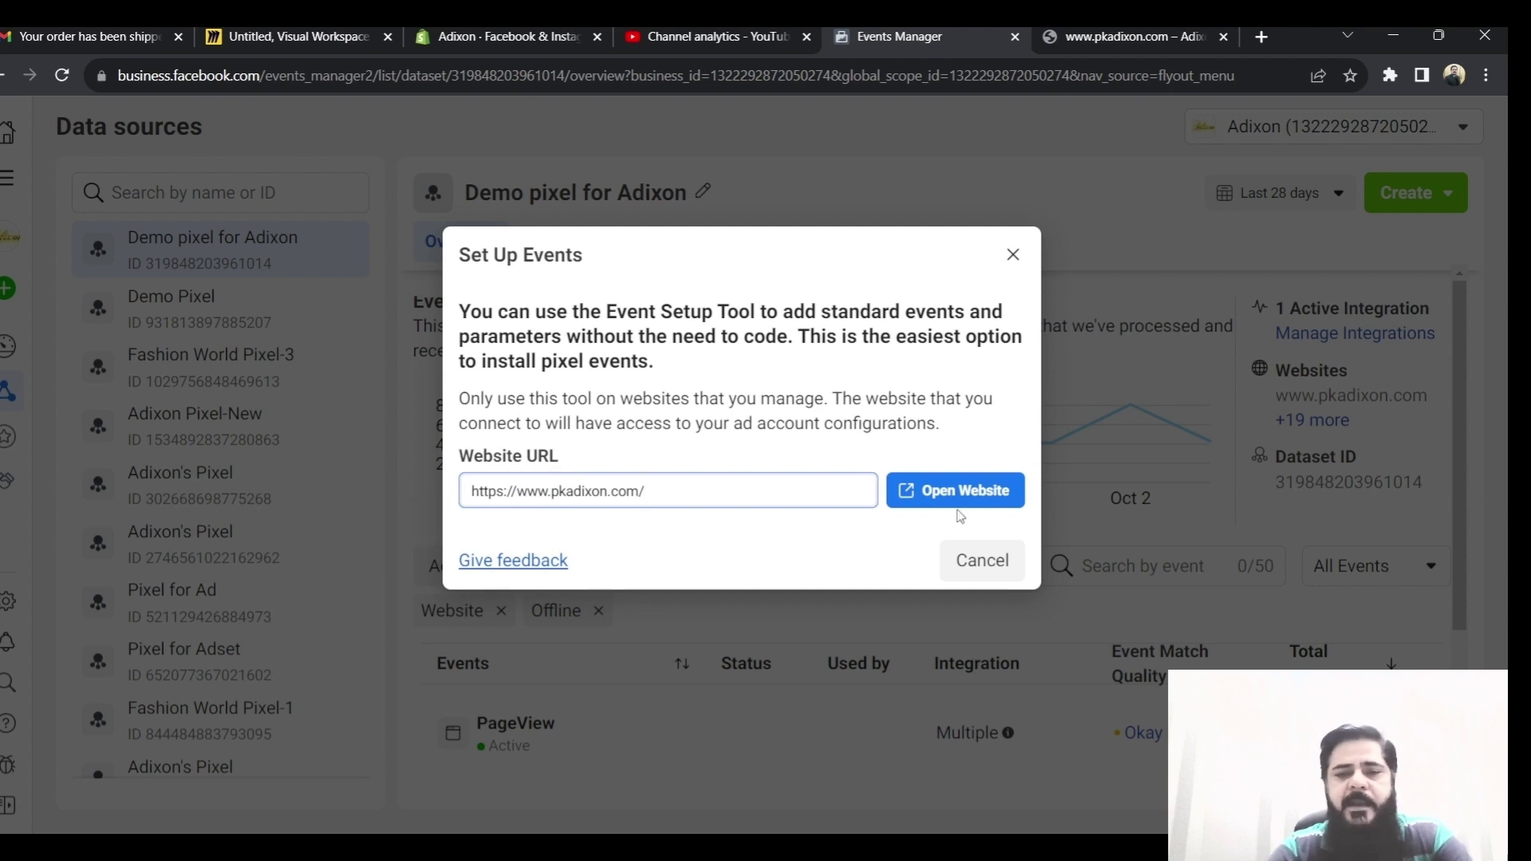
left_click(941, 492)
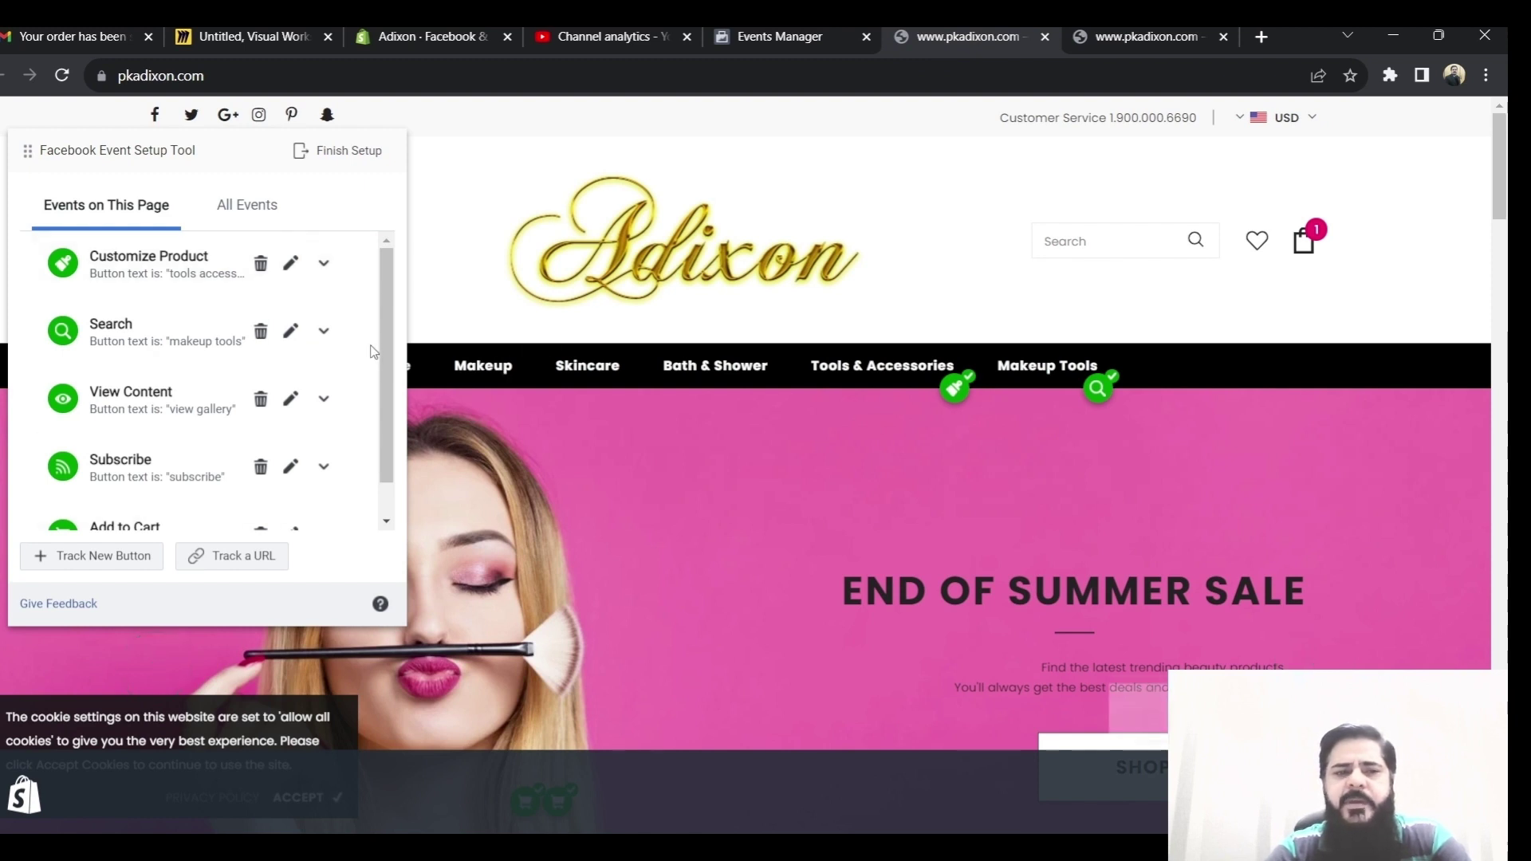
Step: Start tracking a new button in the Event Setup Tool and select the store's Makeup navigation link as the tracked button
scroll(26, 302, "down", 1)
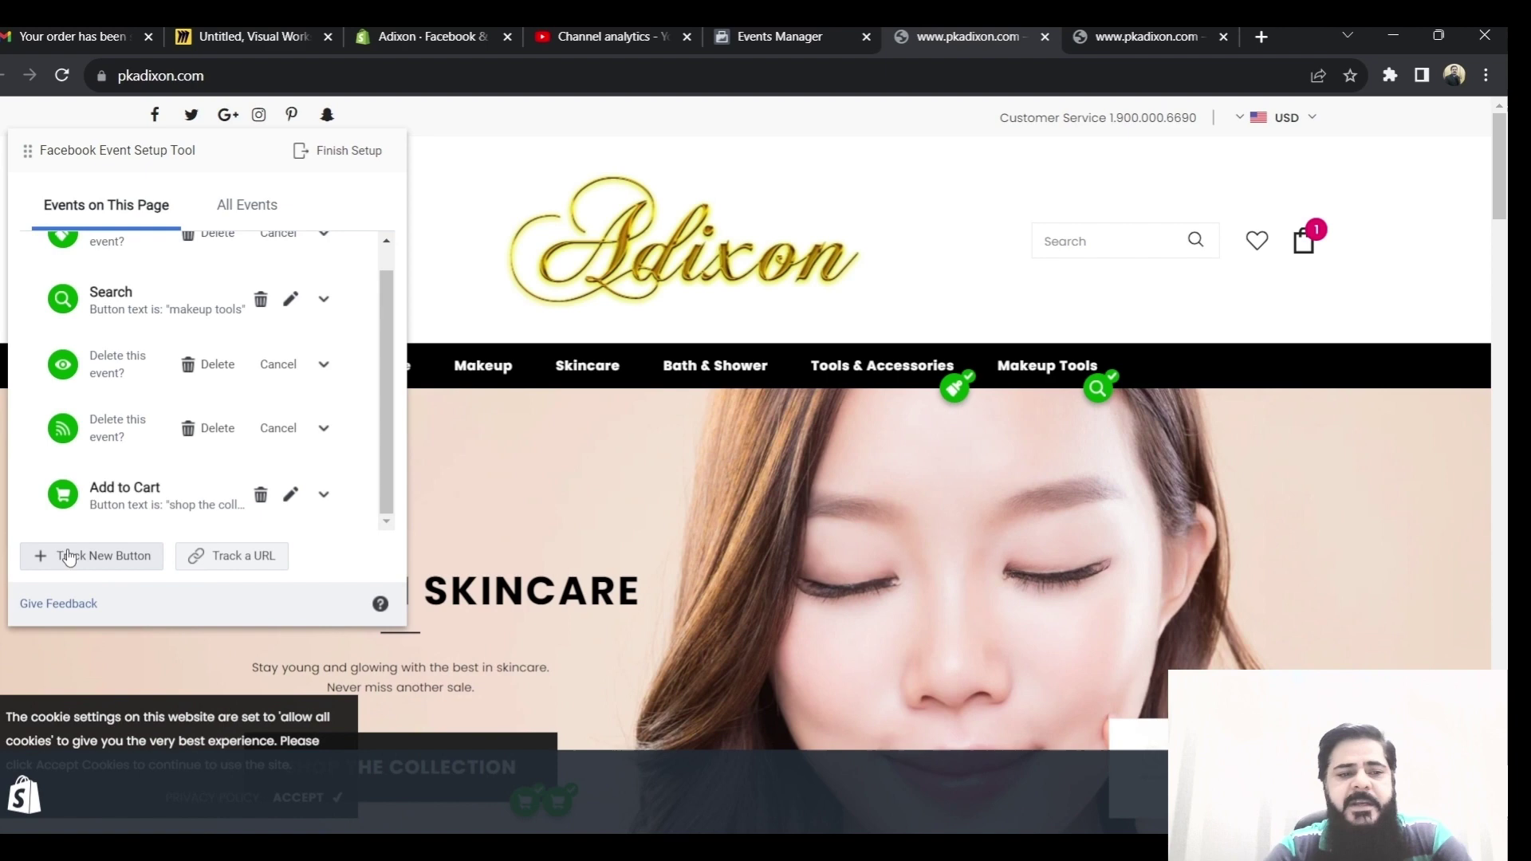
left_click(69, 556)
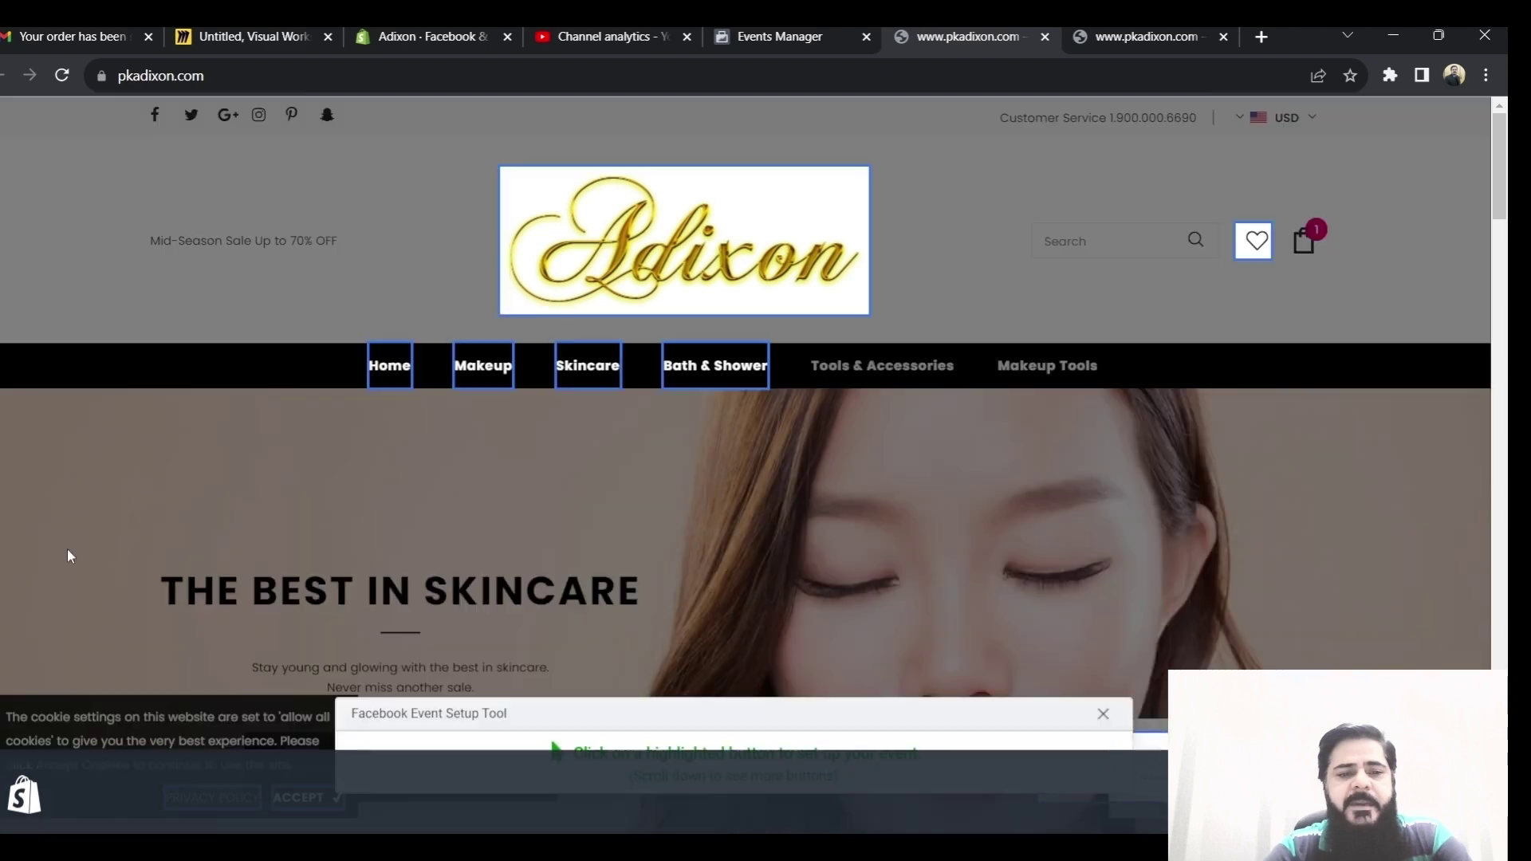
scroll(977, 451, "down", 10)
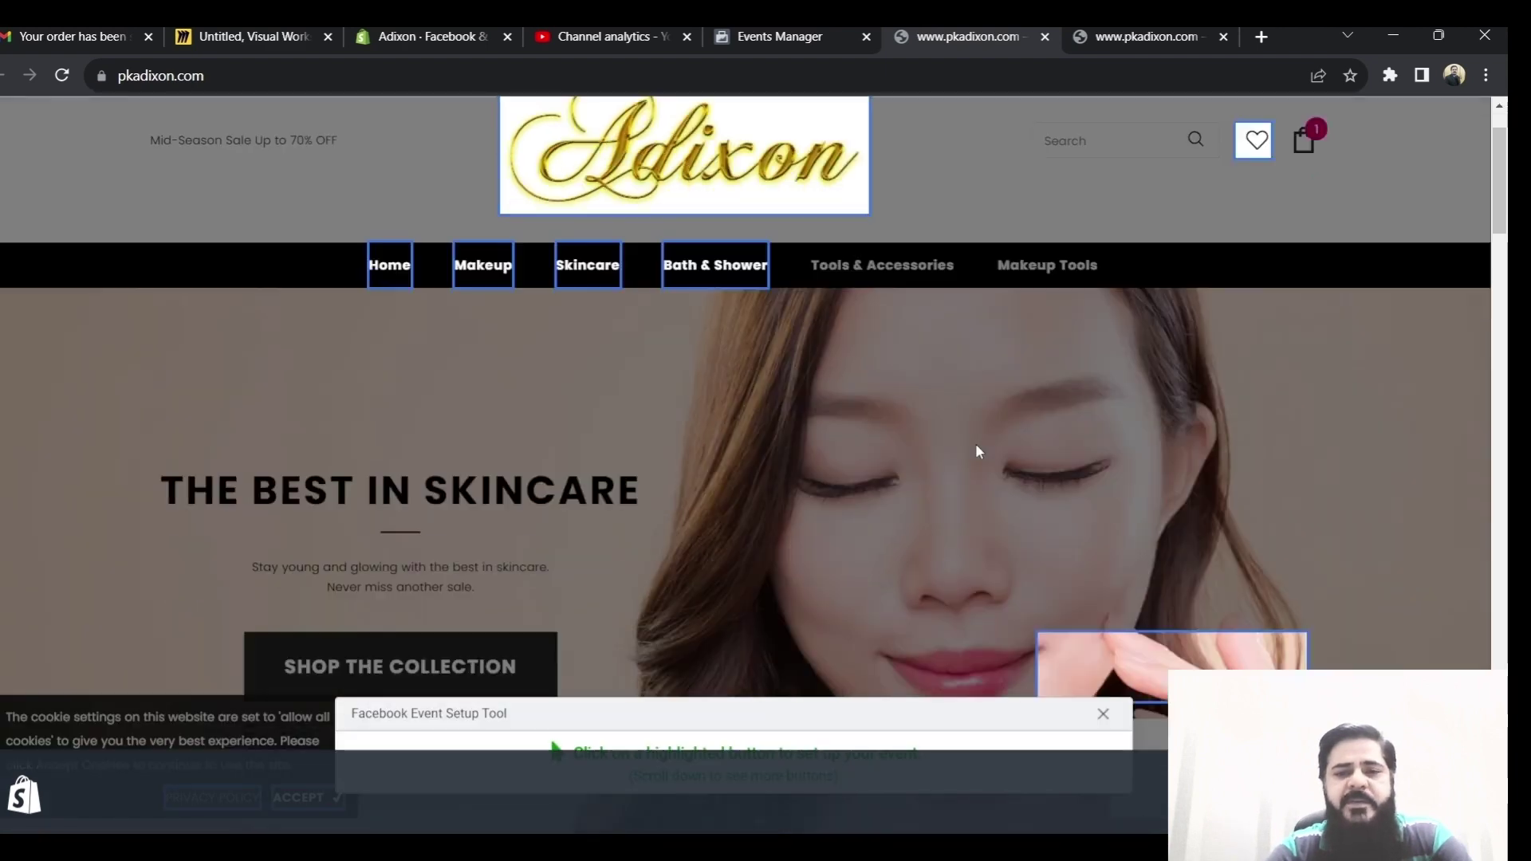
scroll(1023, 226, "up", 10)
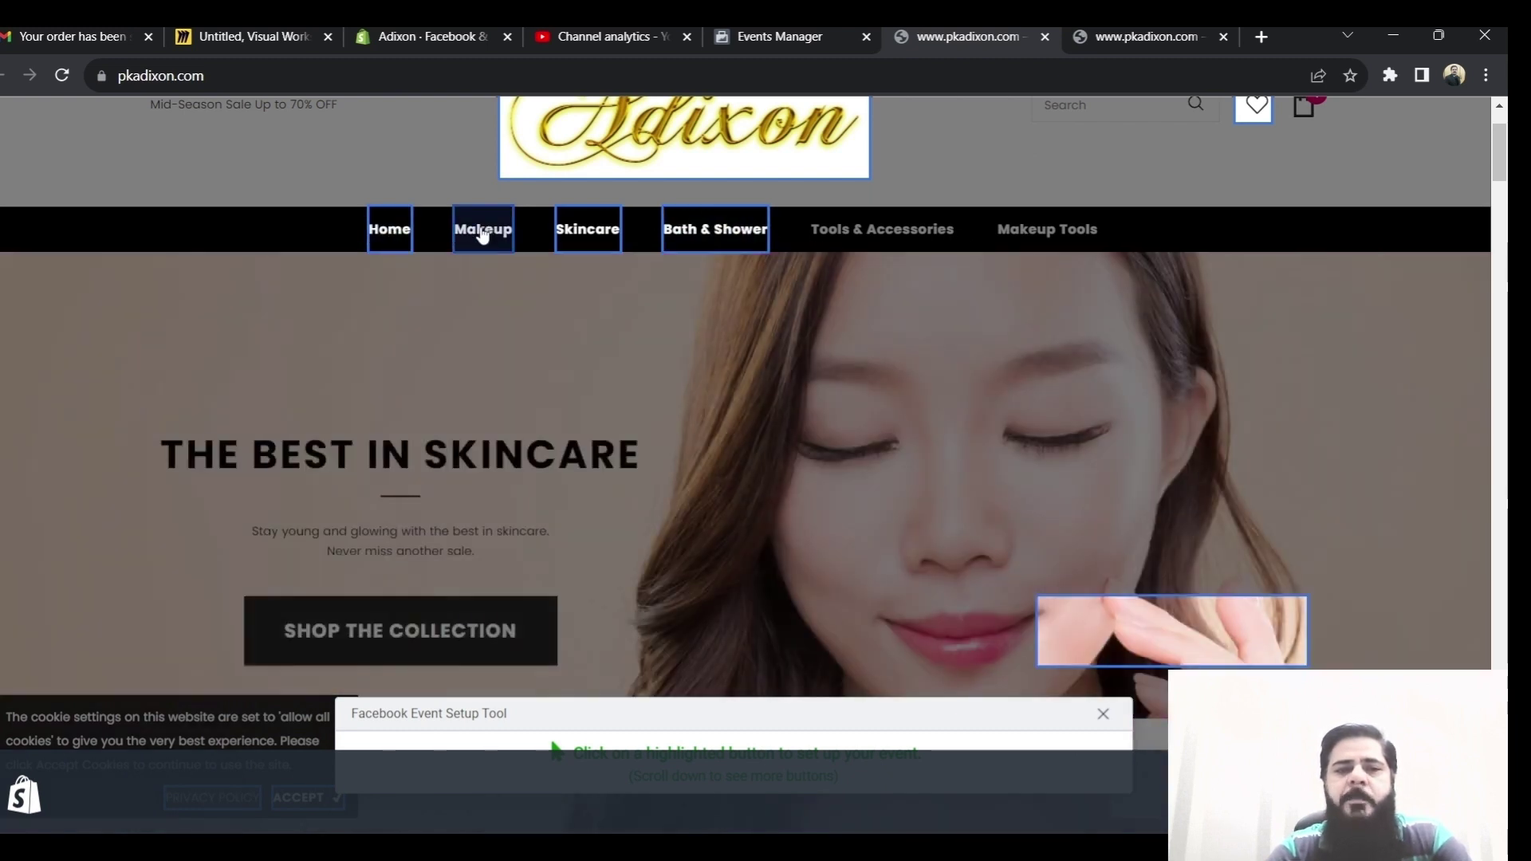
left_click(483, 232)
scroll(482, 231, "up", 2)
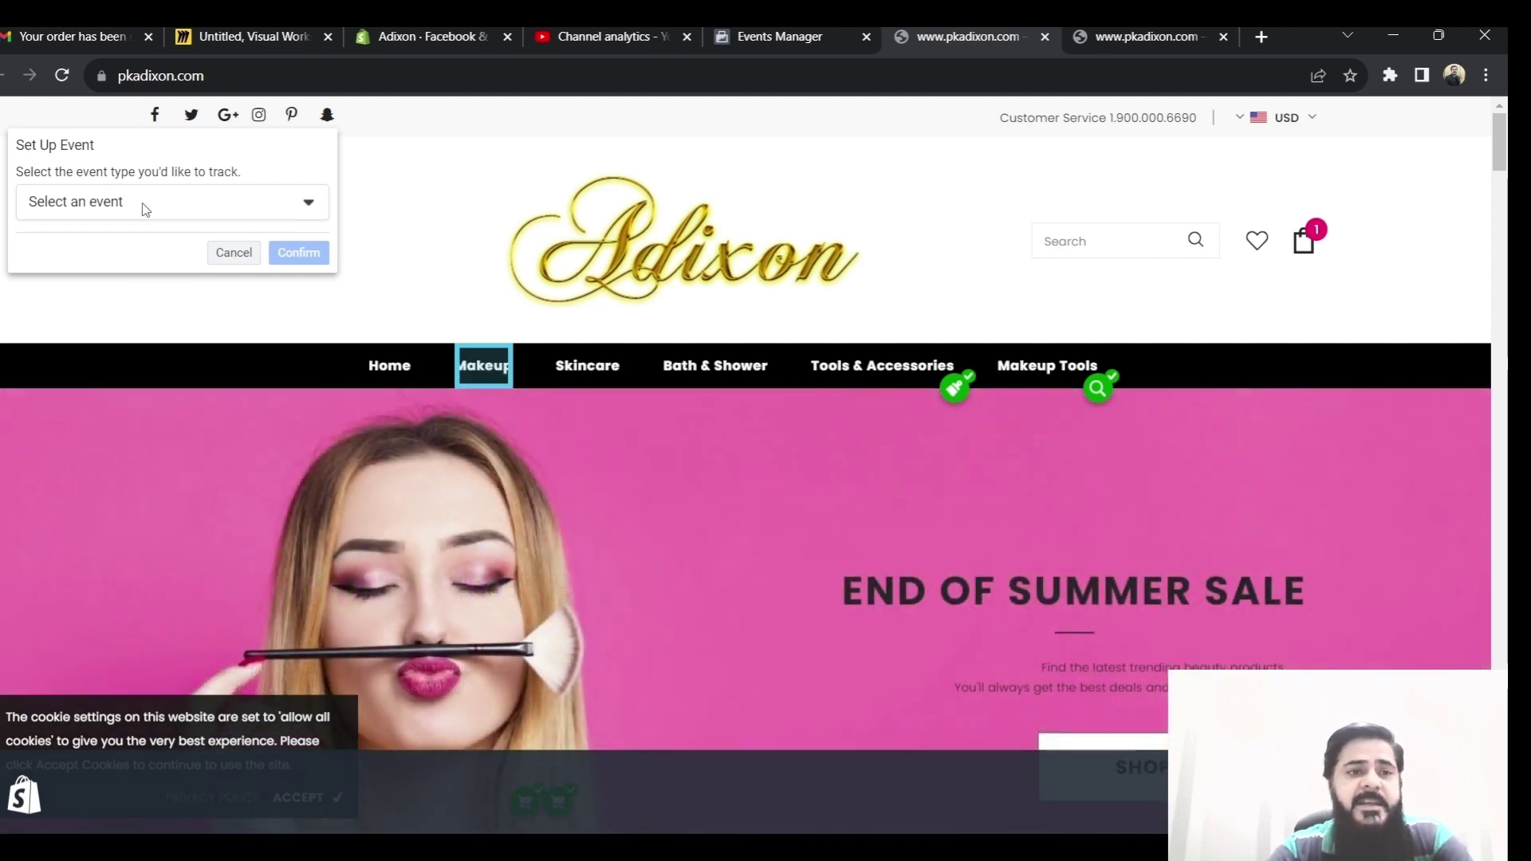
Step: Set the Makeup button's event type to View Content, review the other available event types, and confirm the event
left_click(186, 206)
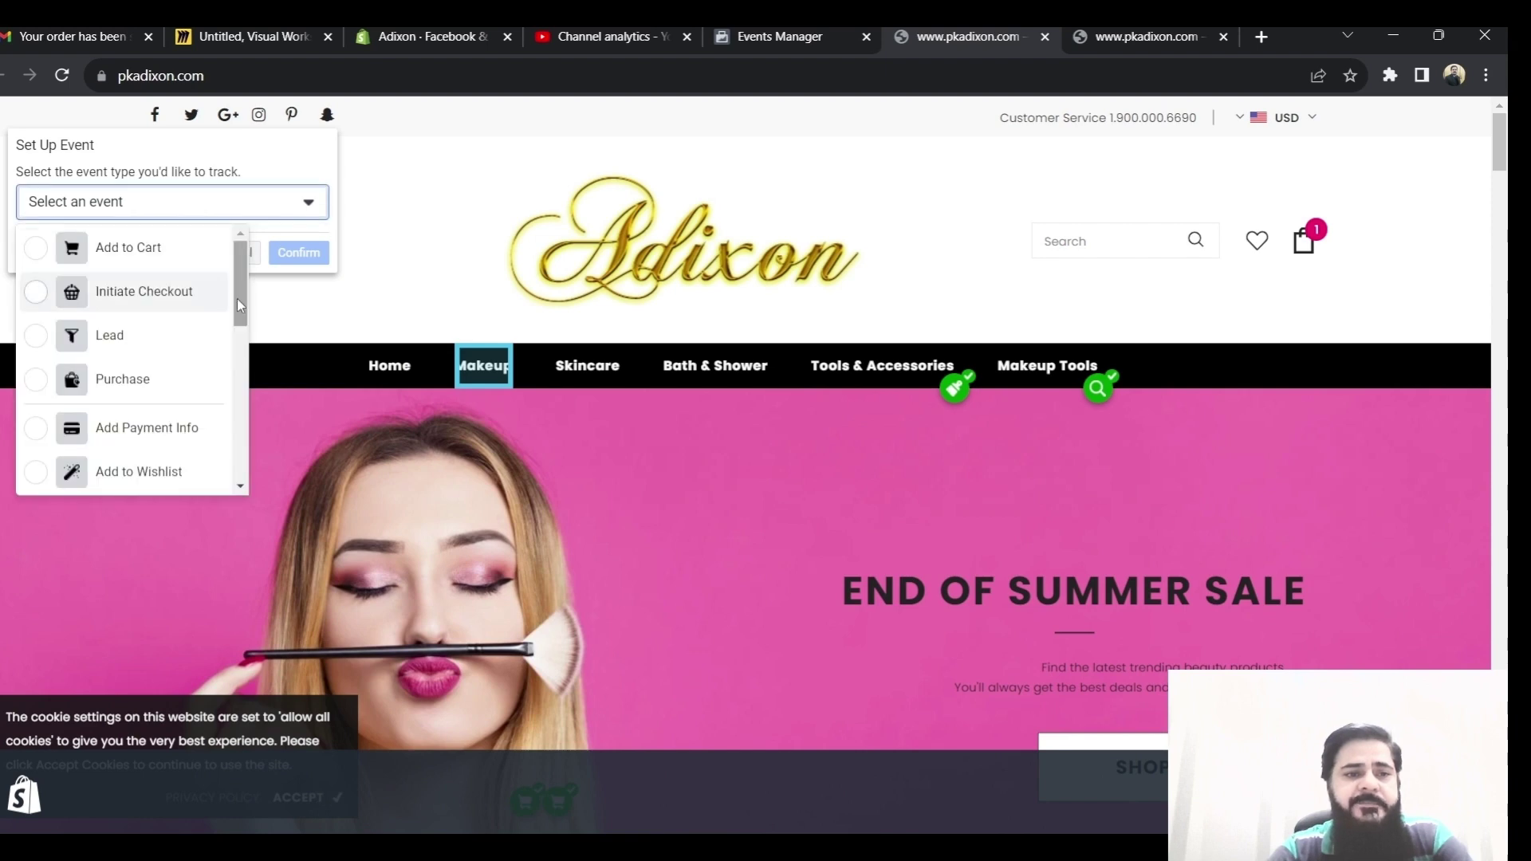
left_click_drag(237, 298, 242, 439)
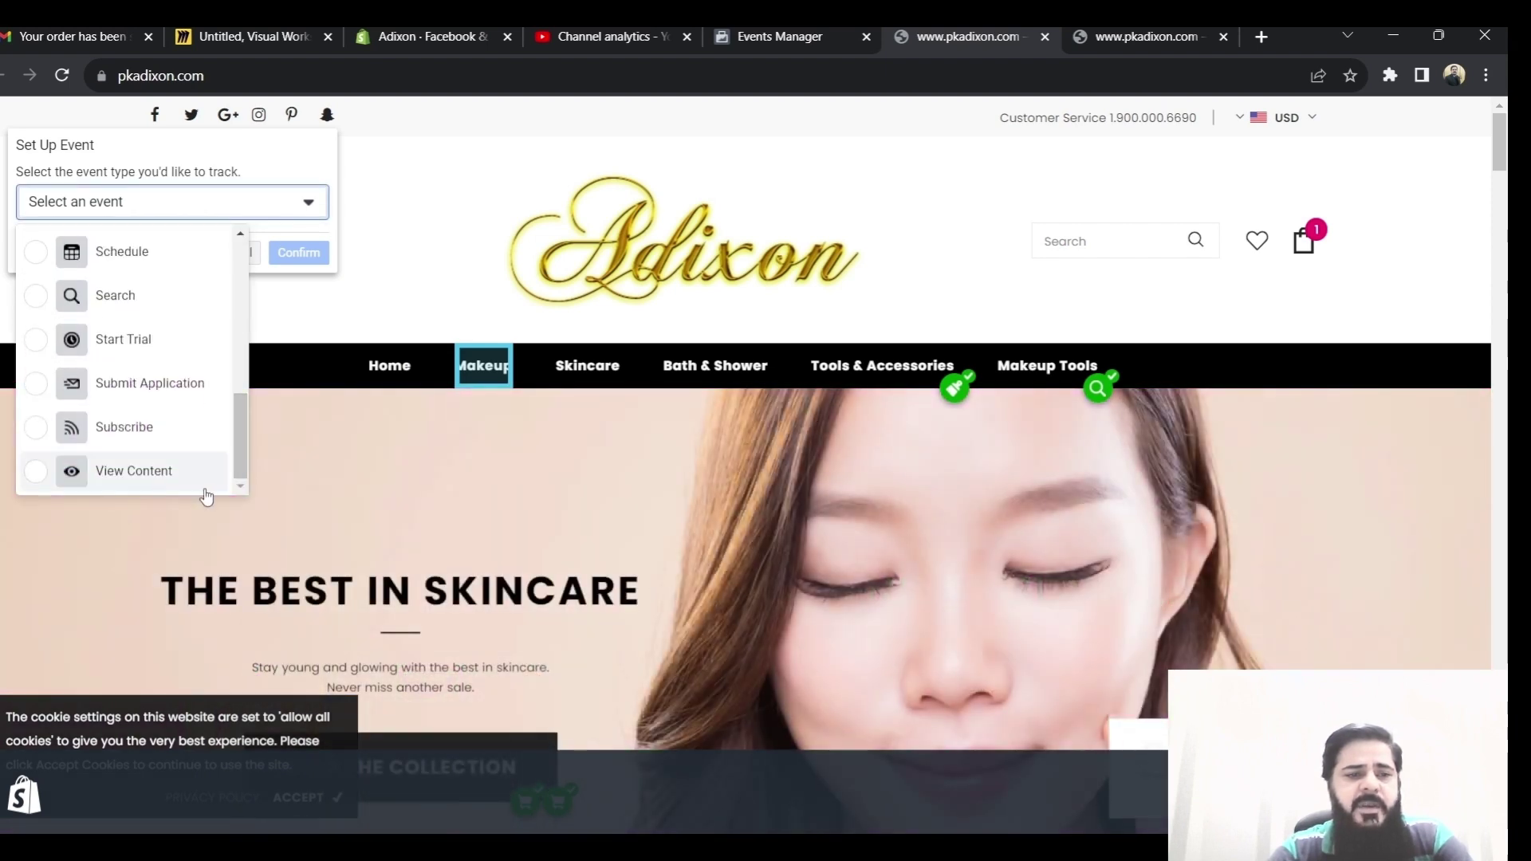
left_click(121, 472)
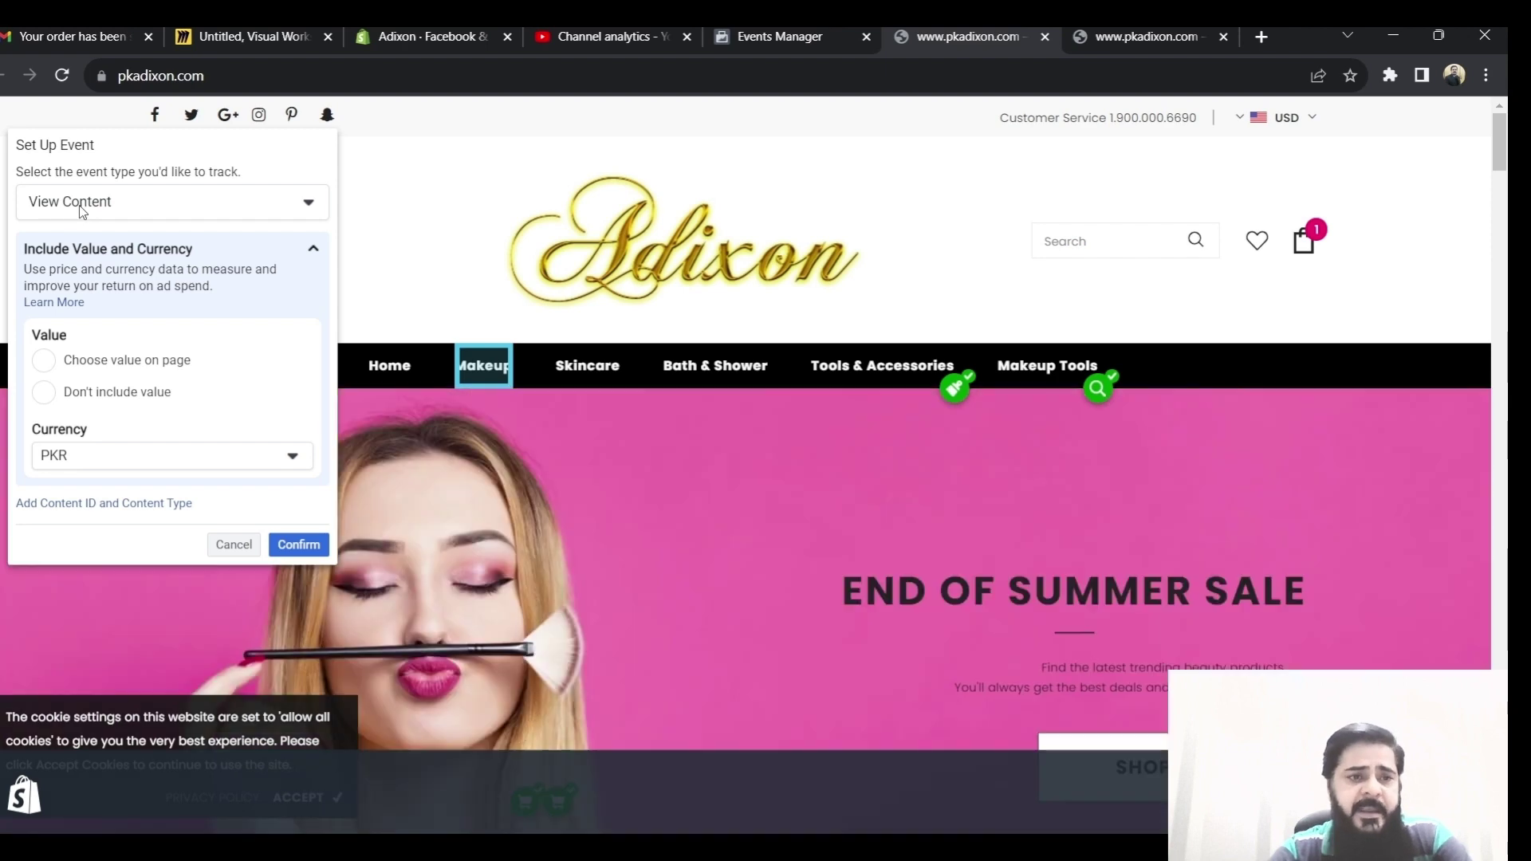
left_click(82, 206)
scroll(229, 451, "up", 1)
scroll(236, 444, "up", 5)
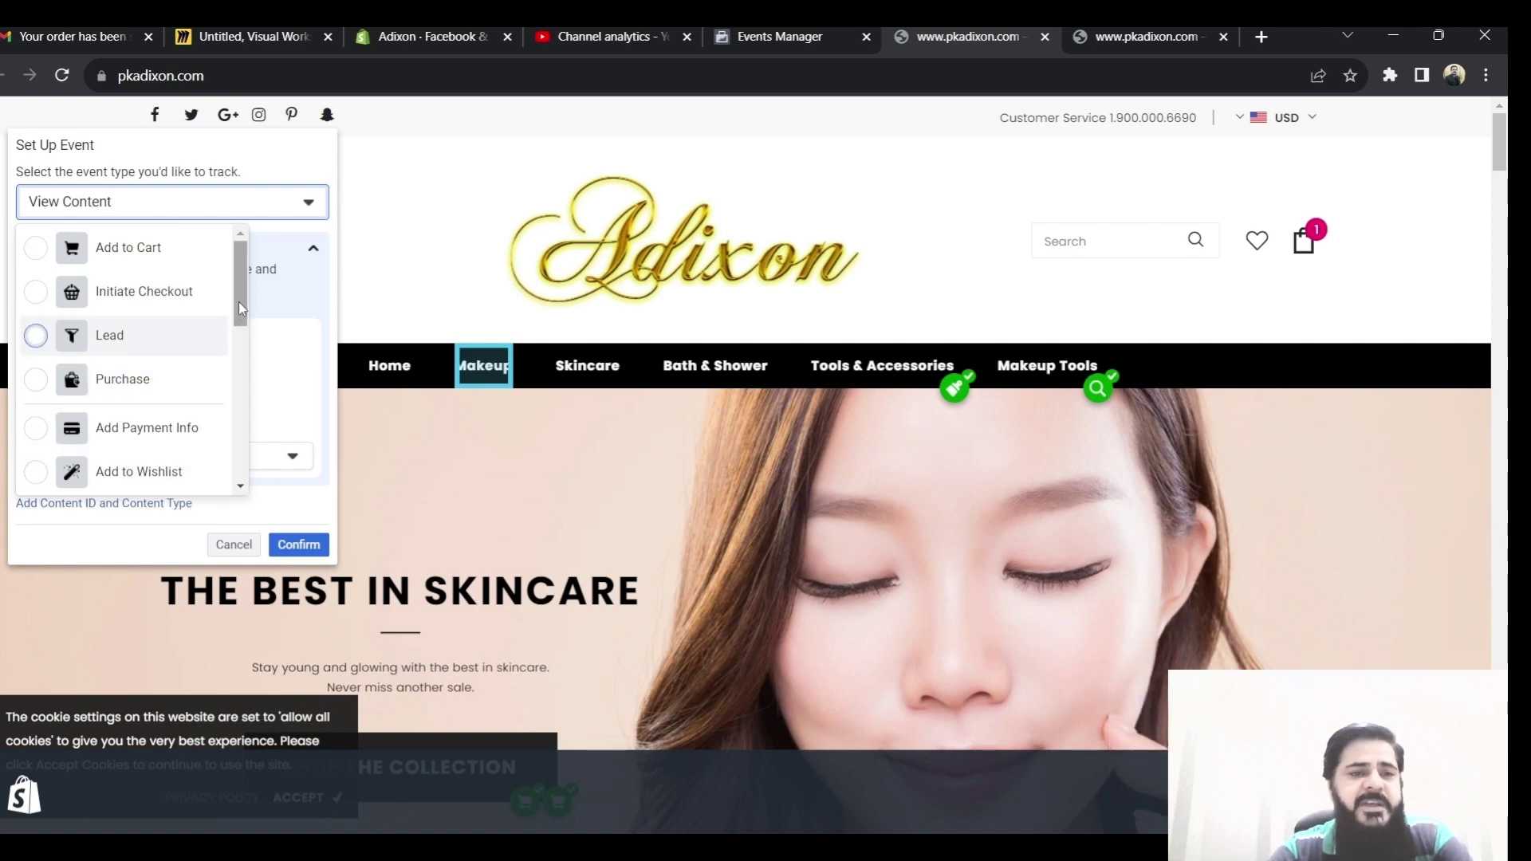
scroll(238, 301, "down", 3)
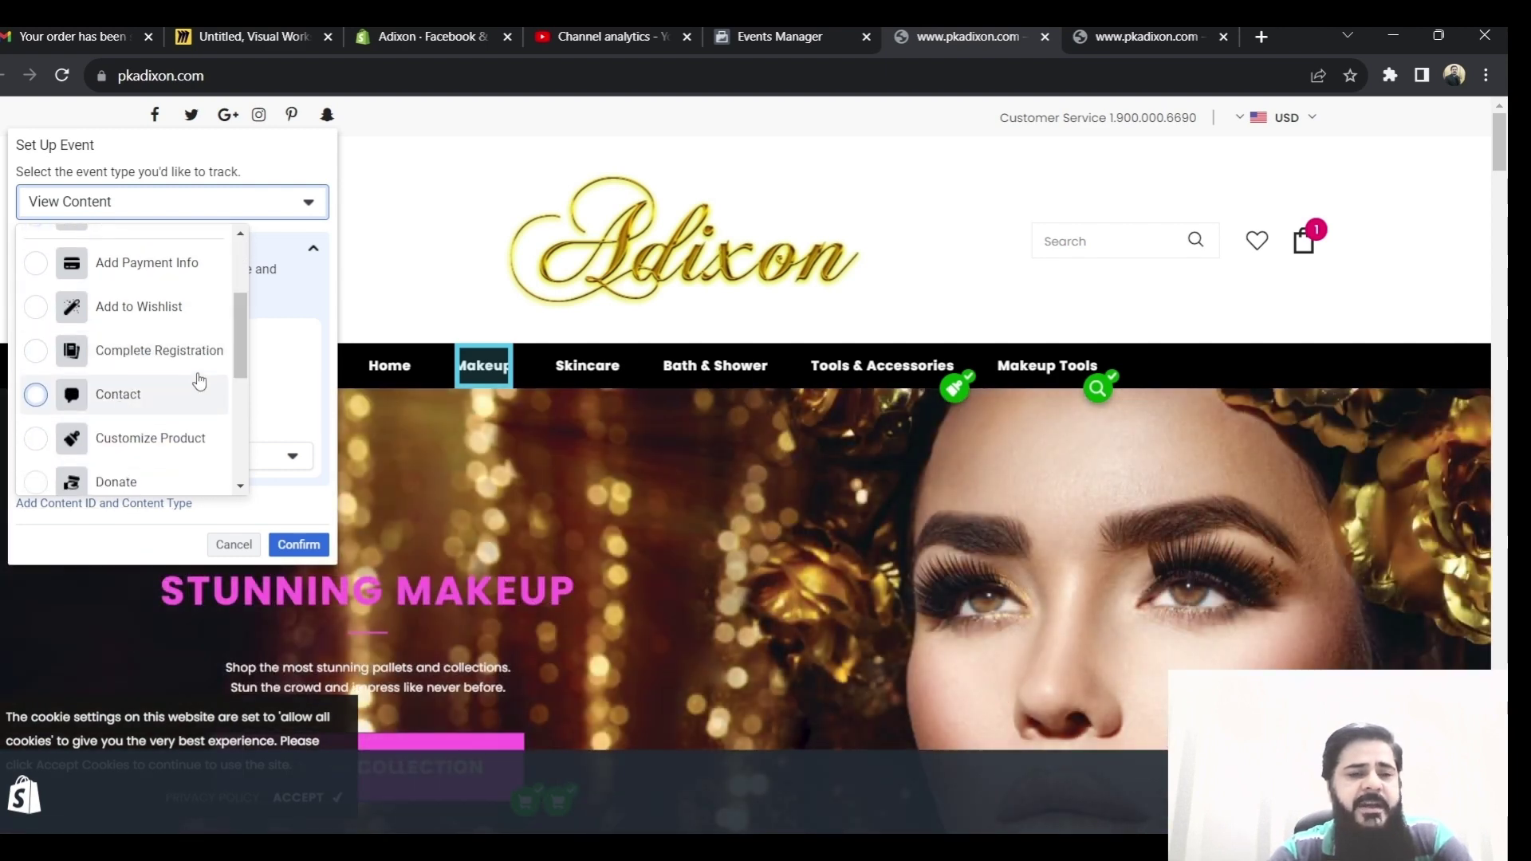
scroll(199, 379, "down", 5)
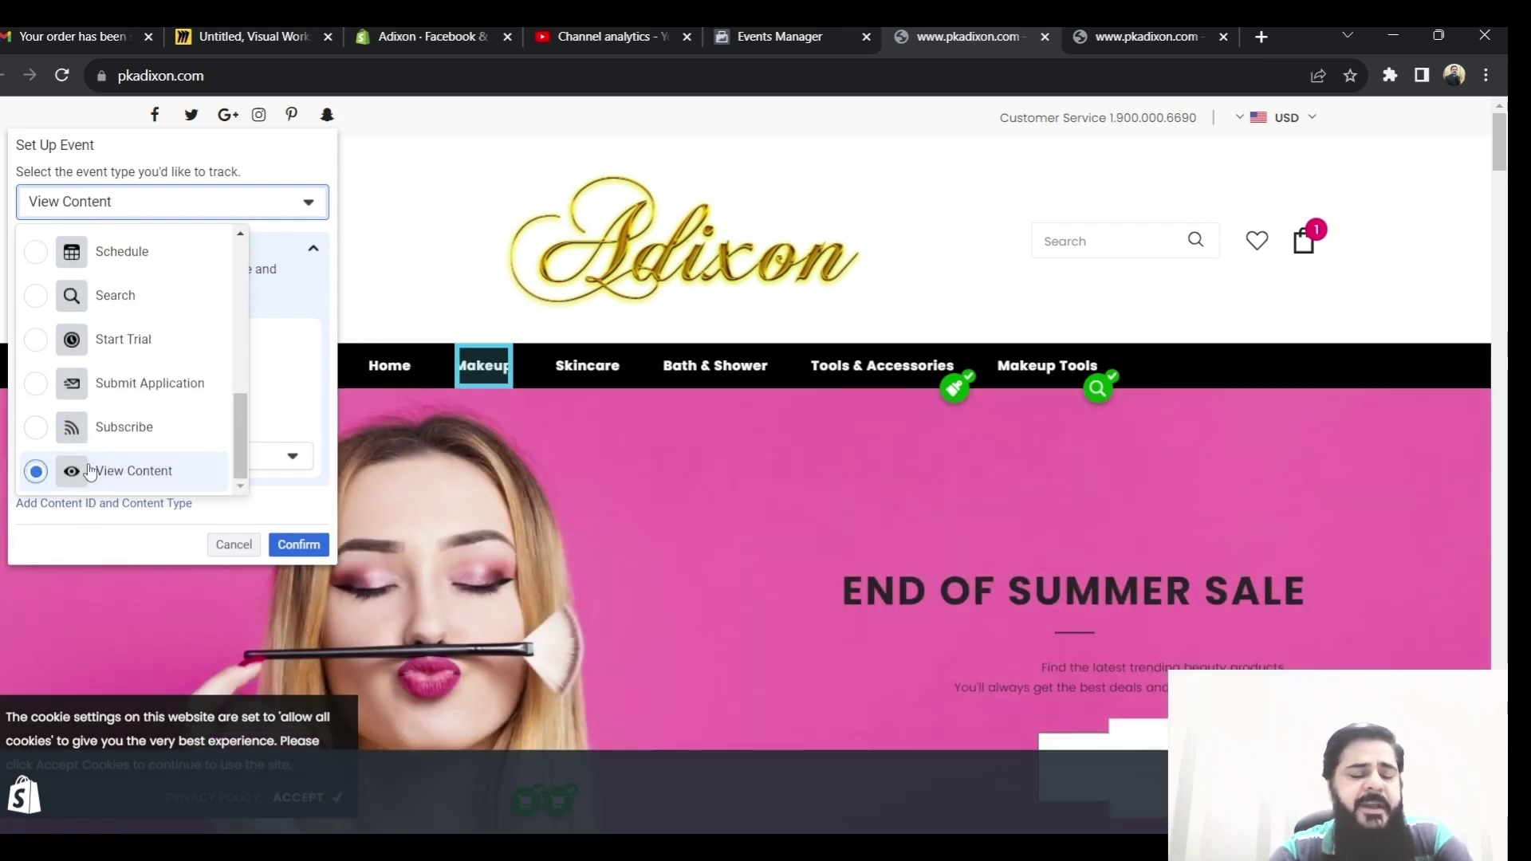
left_click(288, 545)
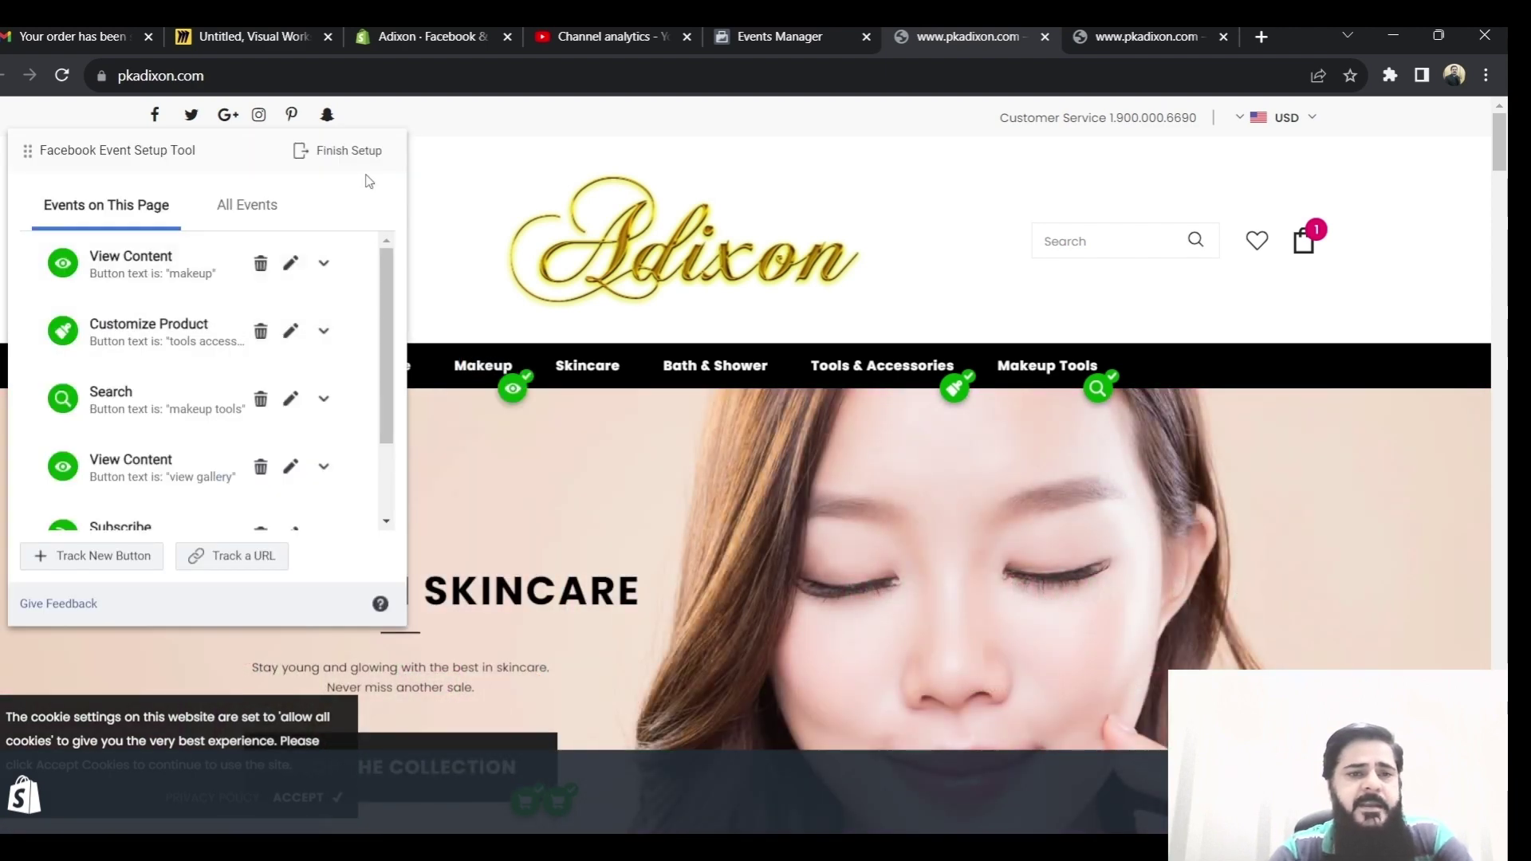
Step: Finish the event setup with the added View Content event and submit Yes as the feedback on the tool's helpfulness
left_click(356, 160)
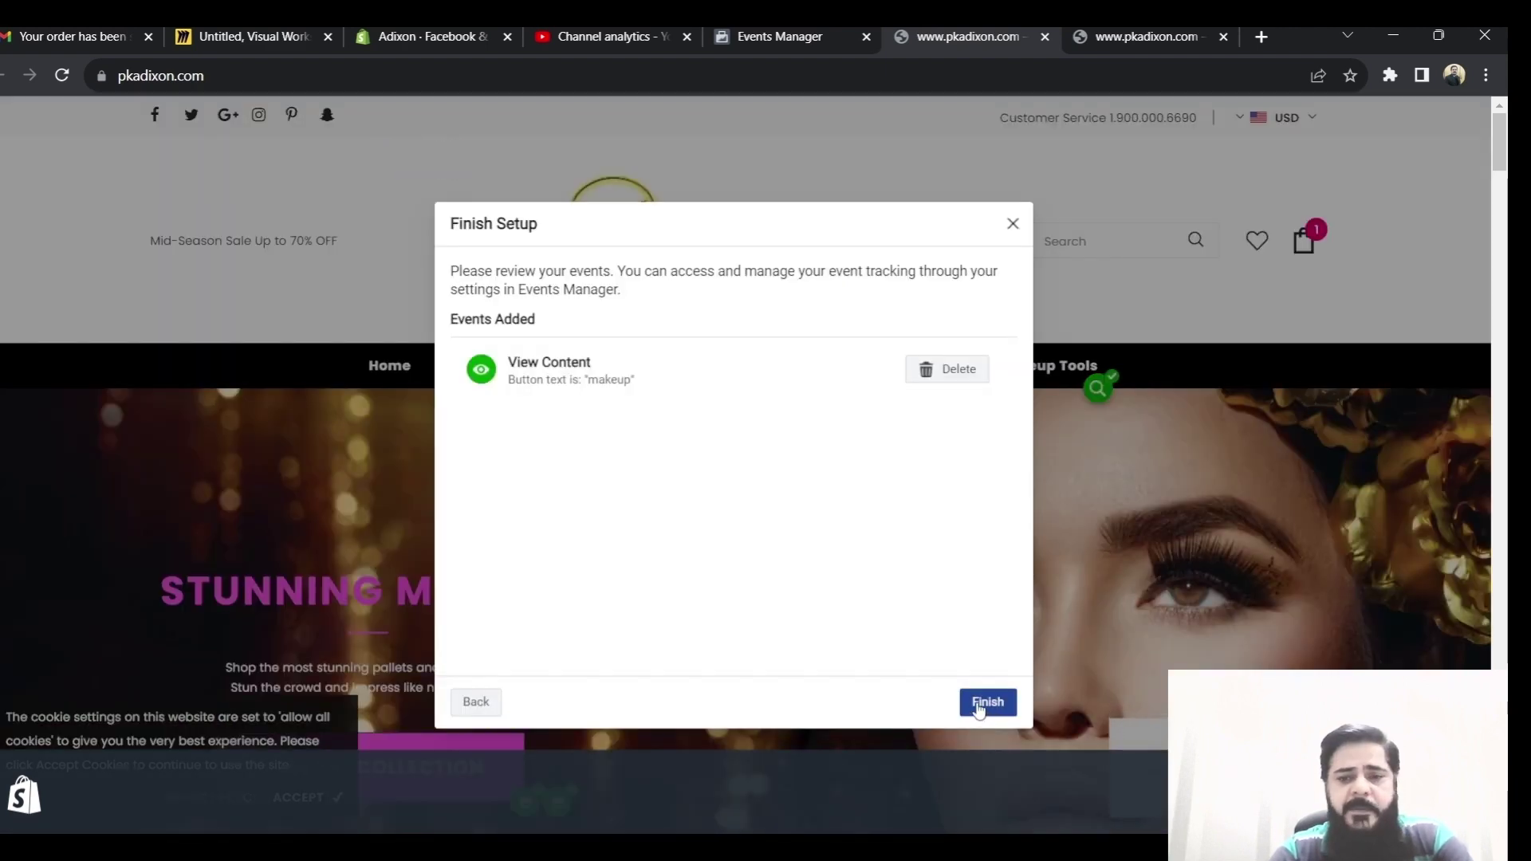
left_click(979, 706)
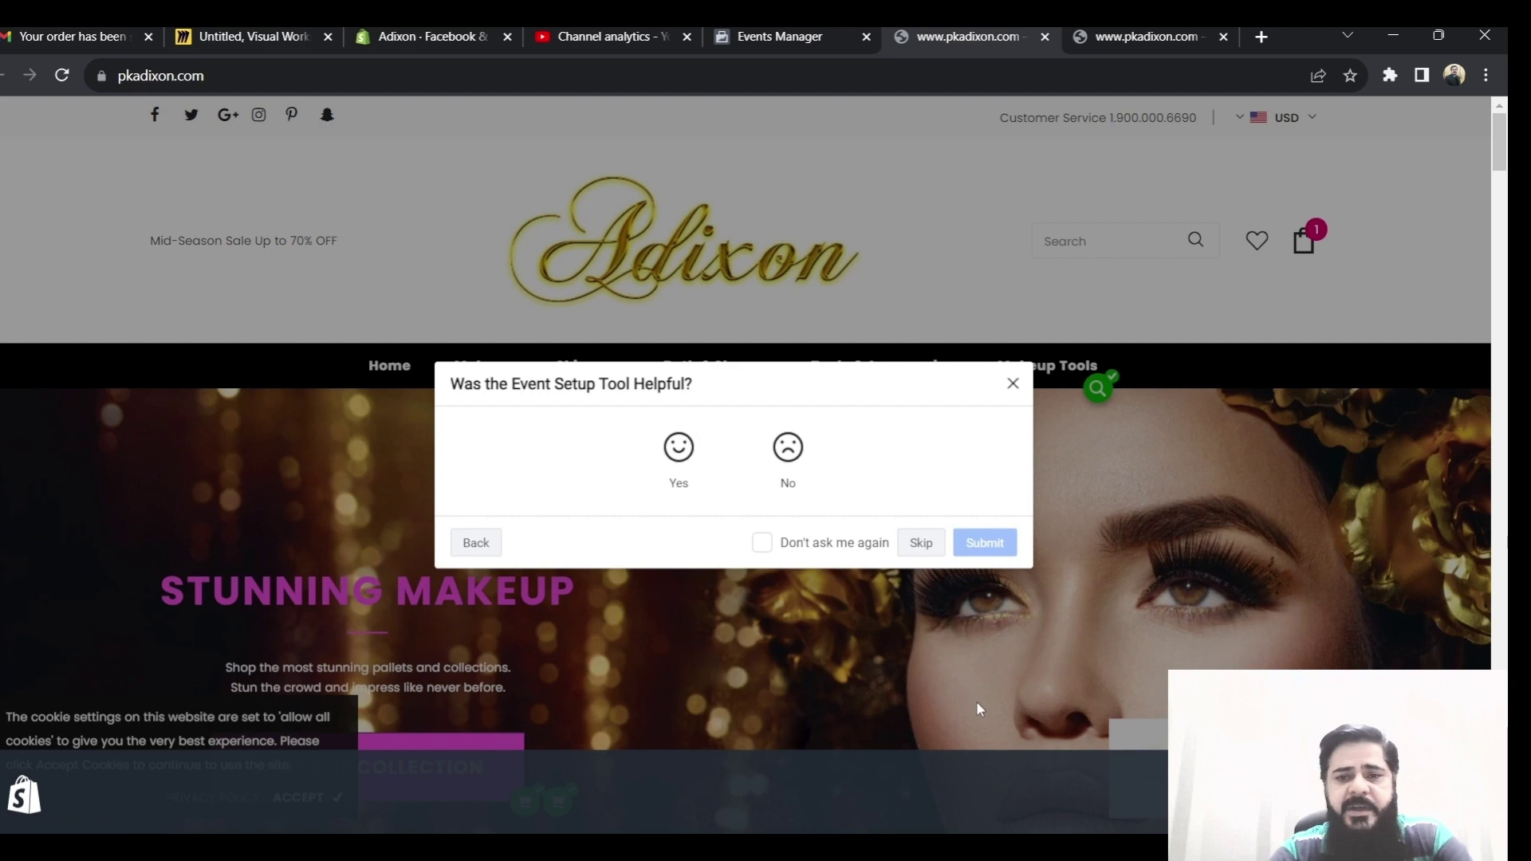
left_click(685, 465)
left_click(986, 607)
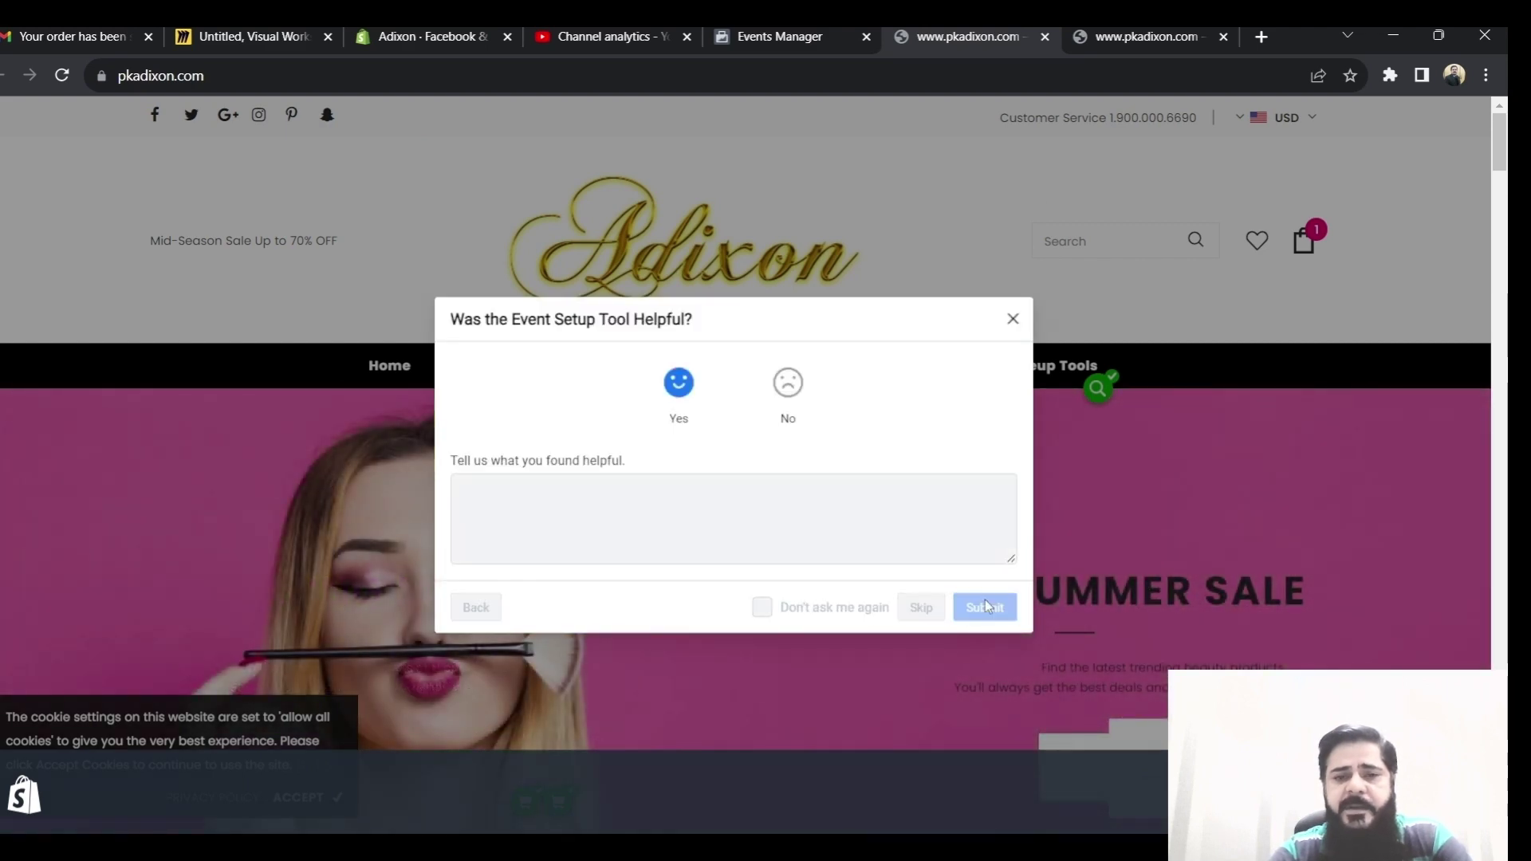
left_click(987, 568)
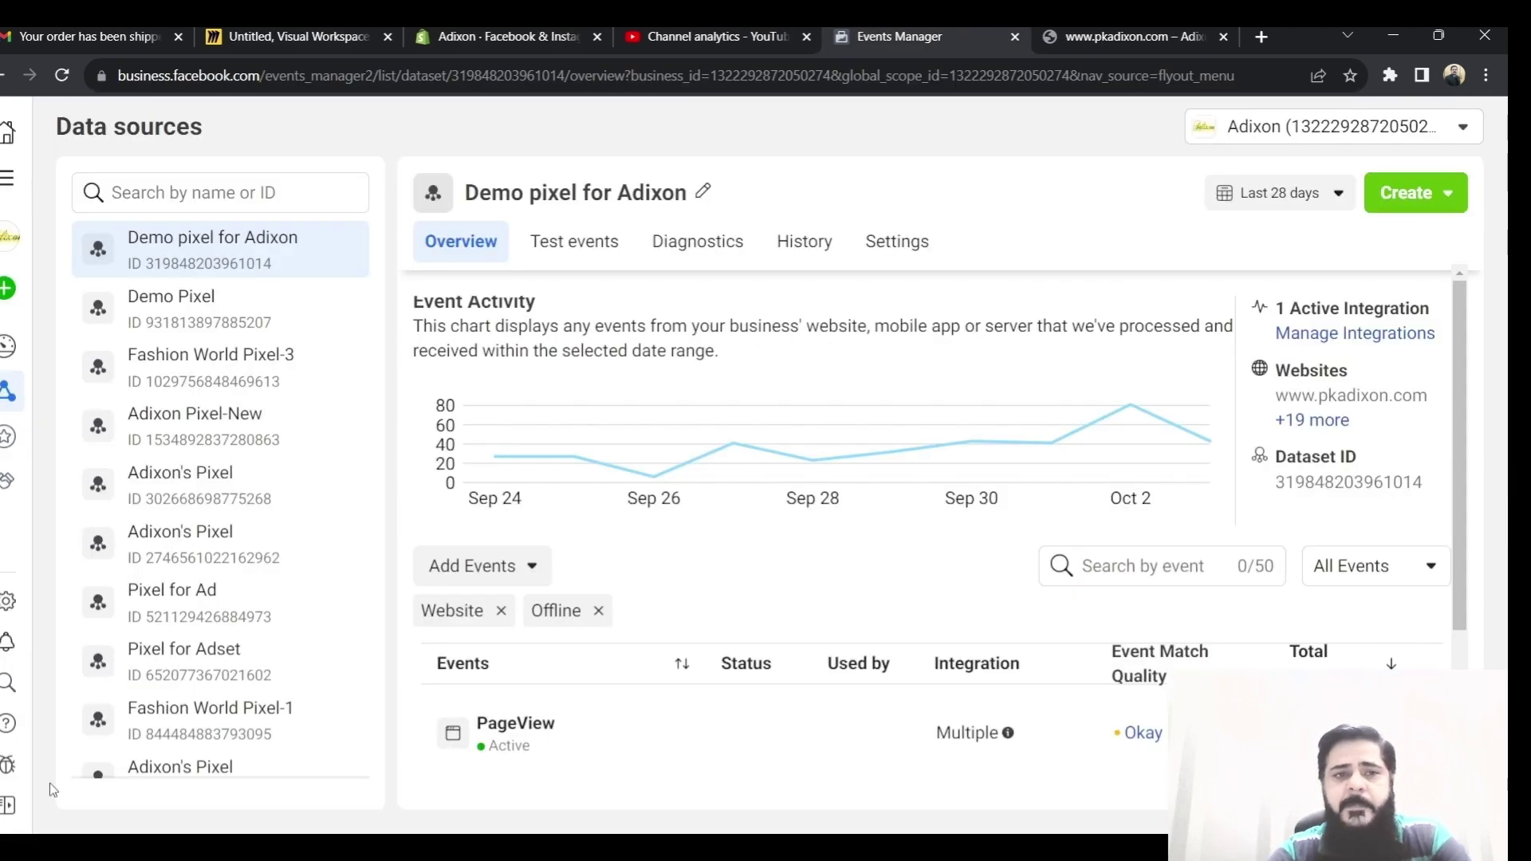
Step: Open the store's Makeup page to trigger its event, then reload the dataset in Events Manager and check its events list
left_click(1084, 39)
left_click(481, 367)
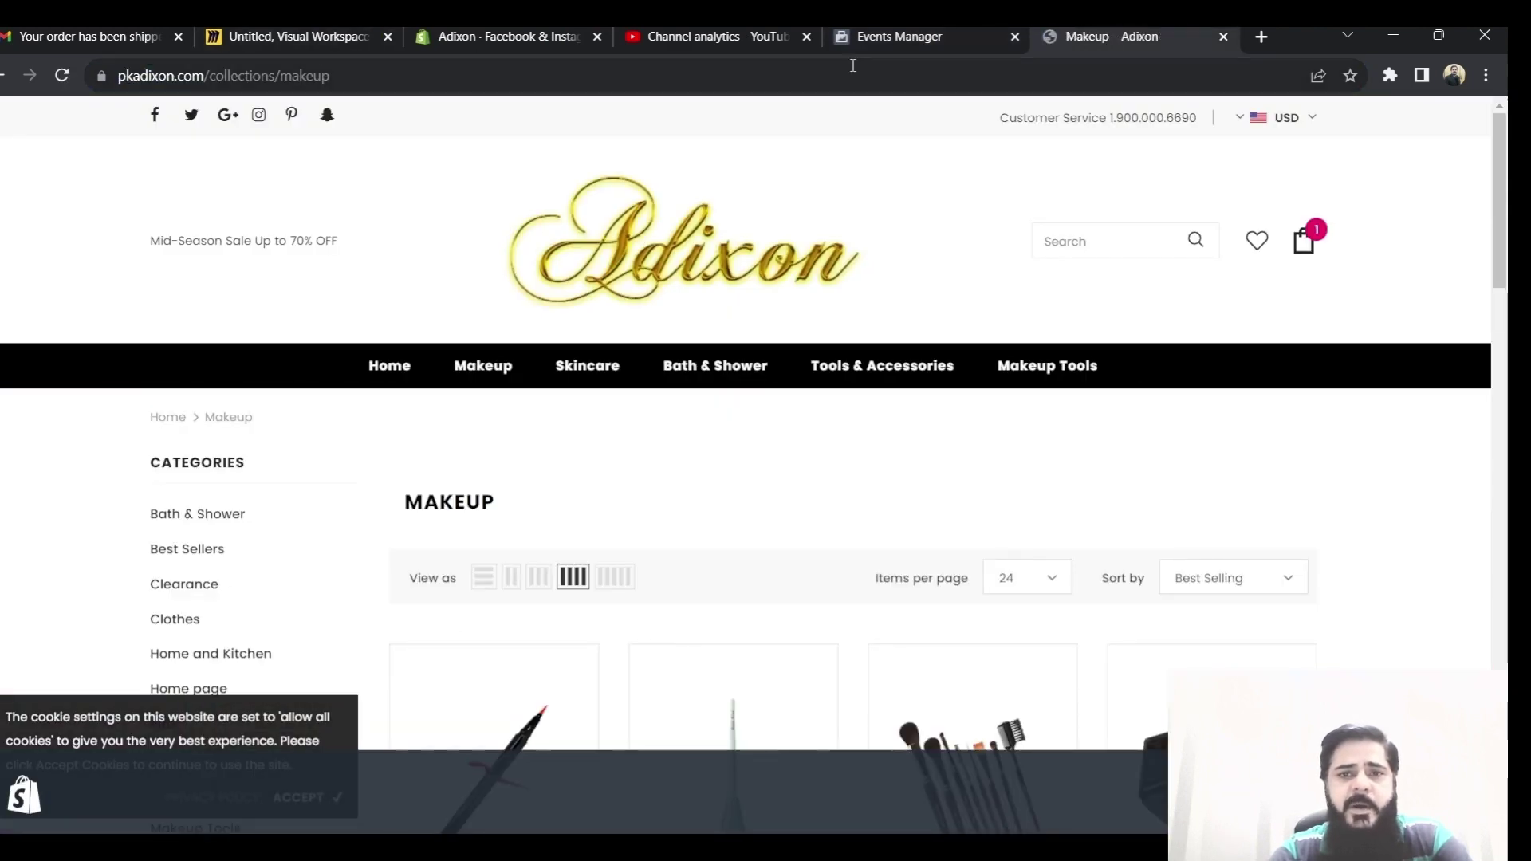
left_click(869, 36)
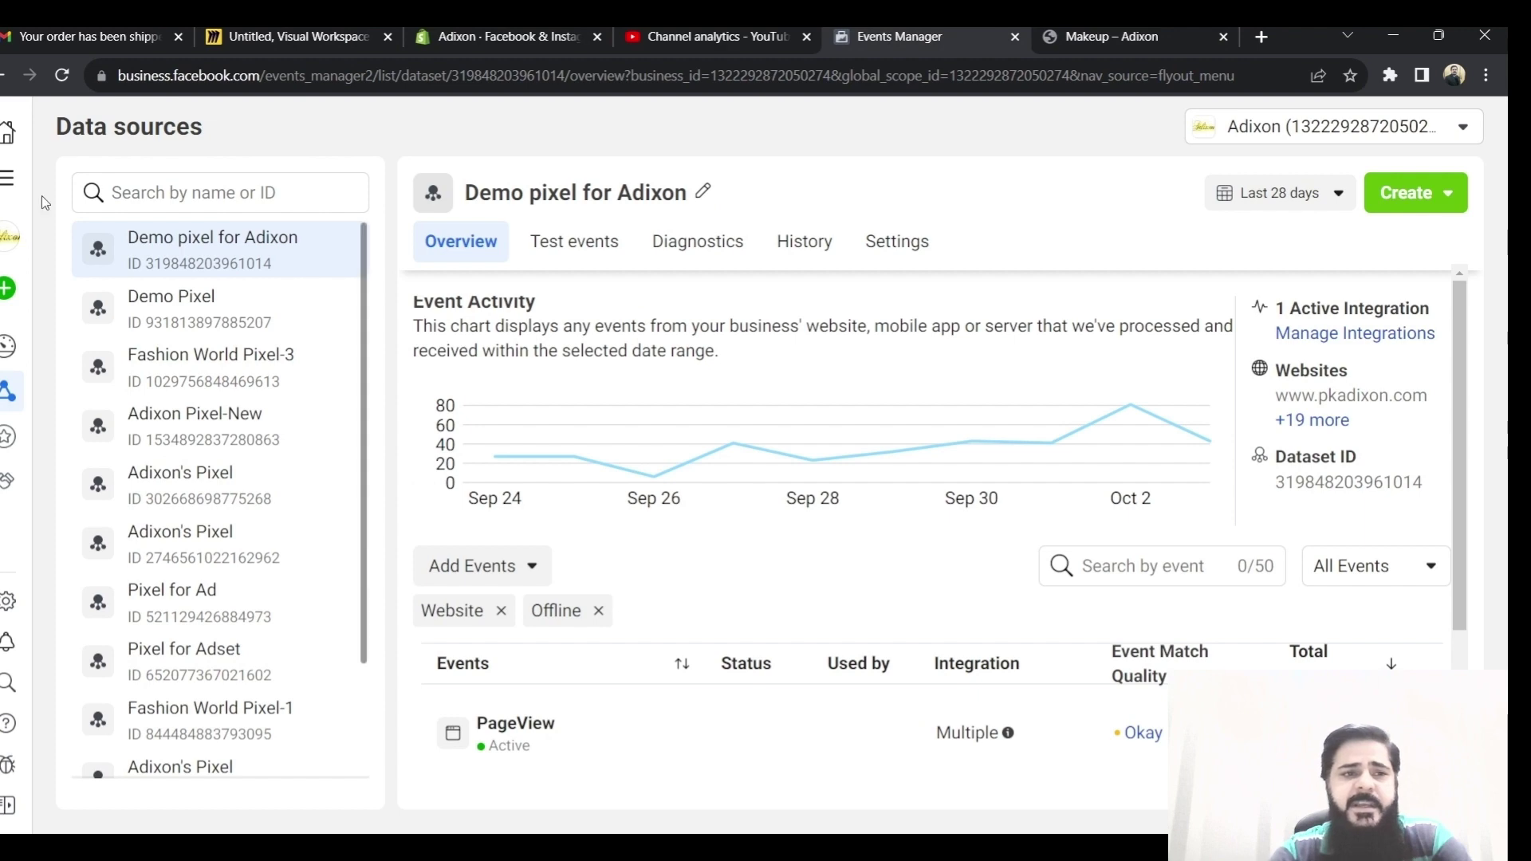
left_click(62, 76)
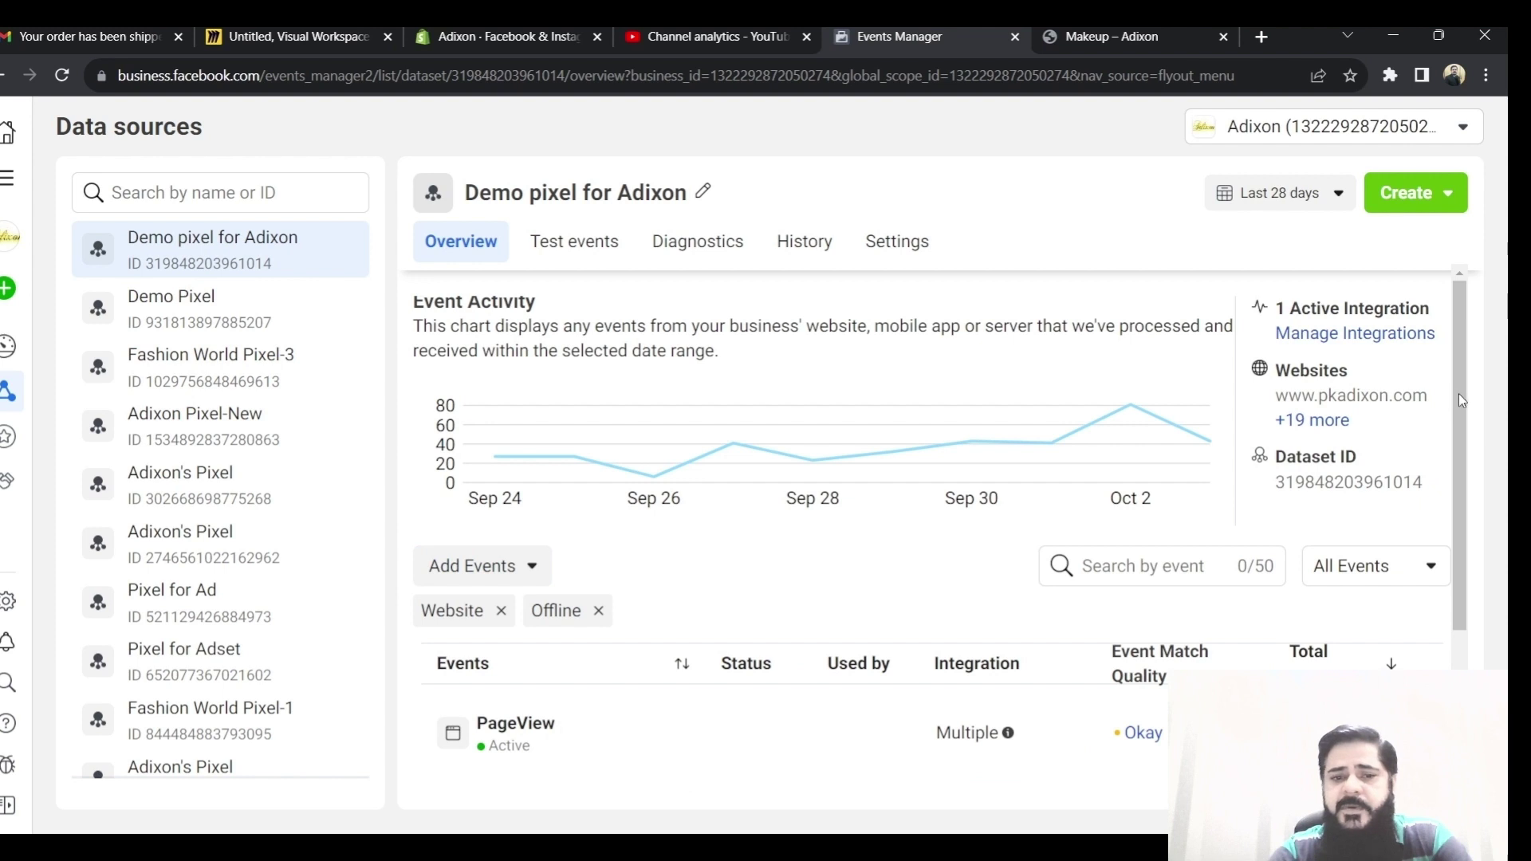
left_click_drag(1457, 394, 1472, 554)
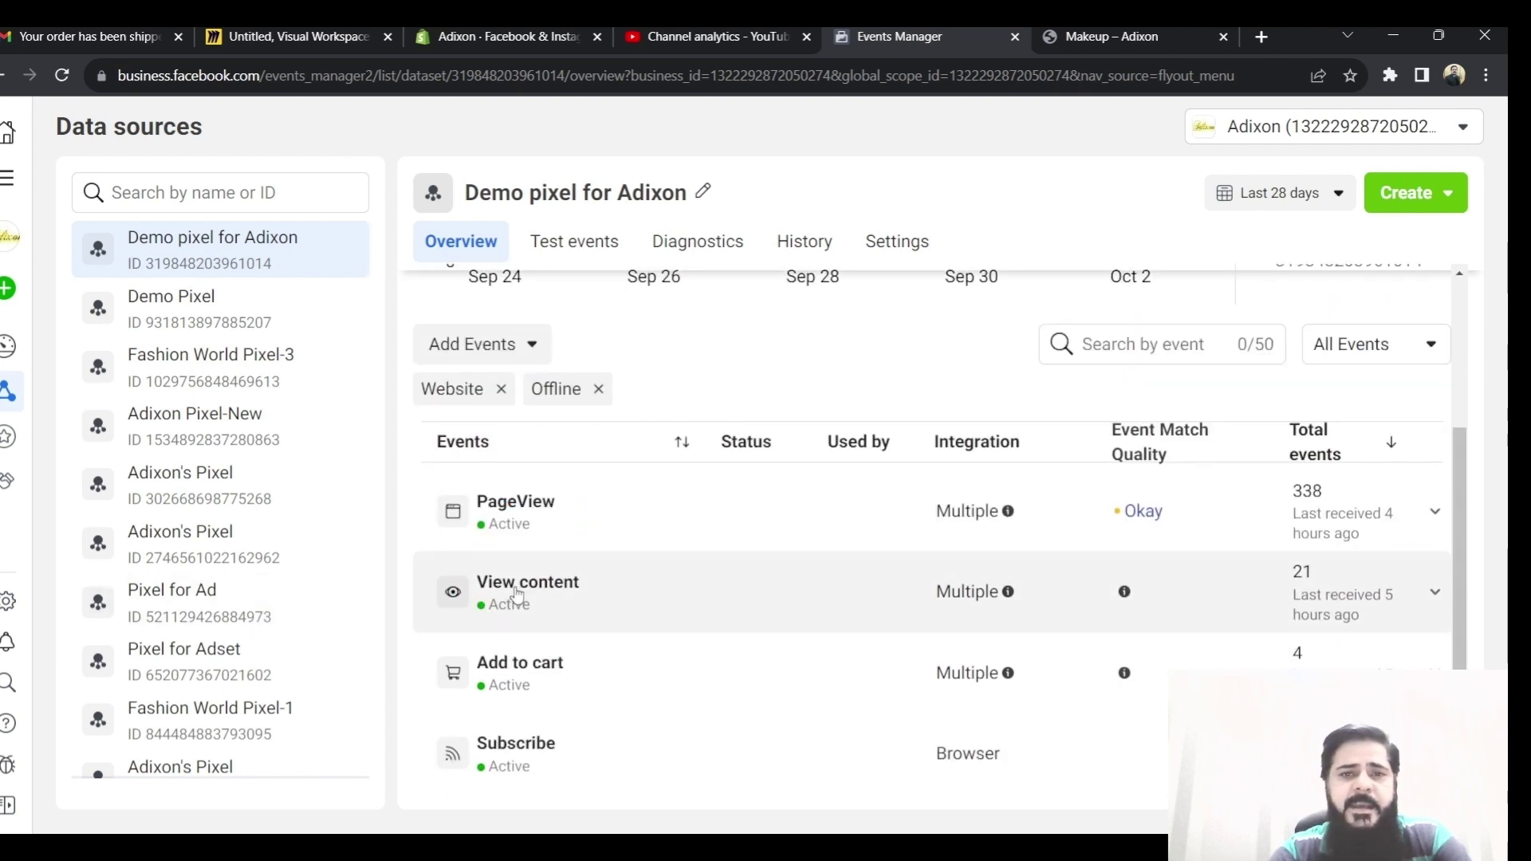
Step: Review the Miro board topics on creating Facebook events and removing a pixel from ads, and return to the store page
left_click(253, 42)
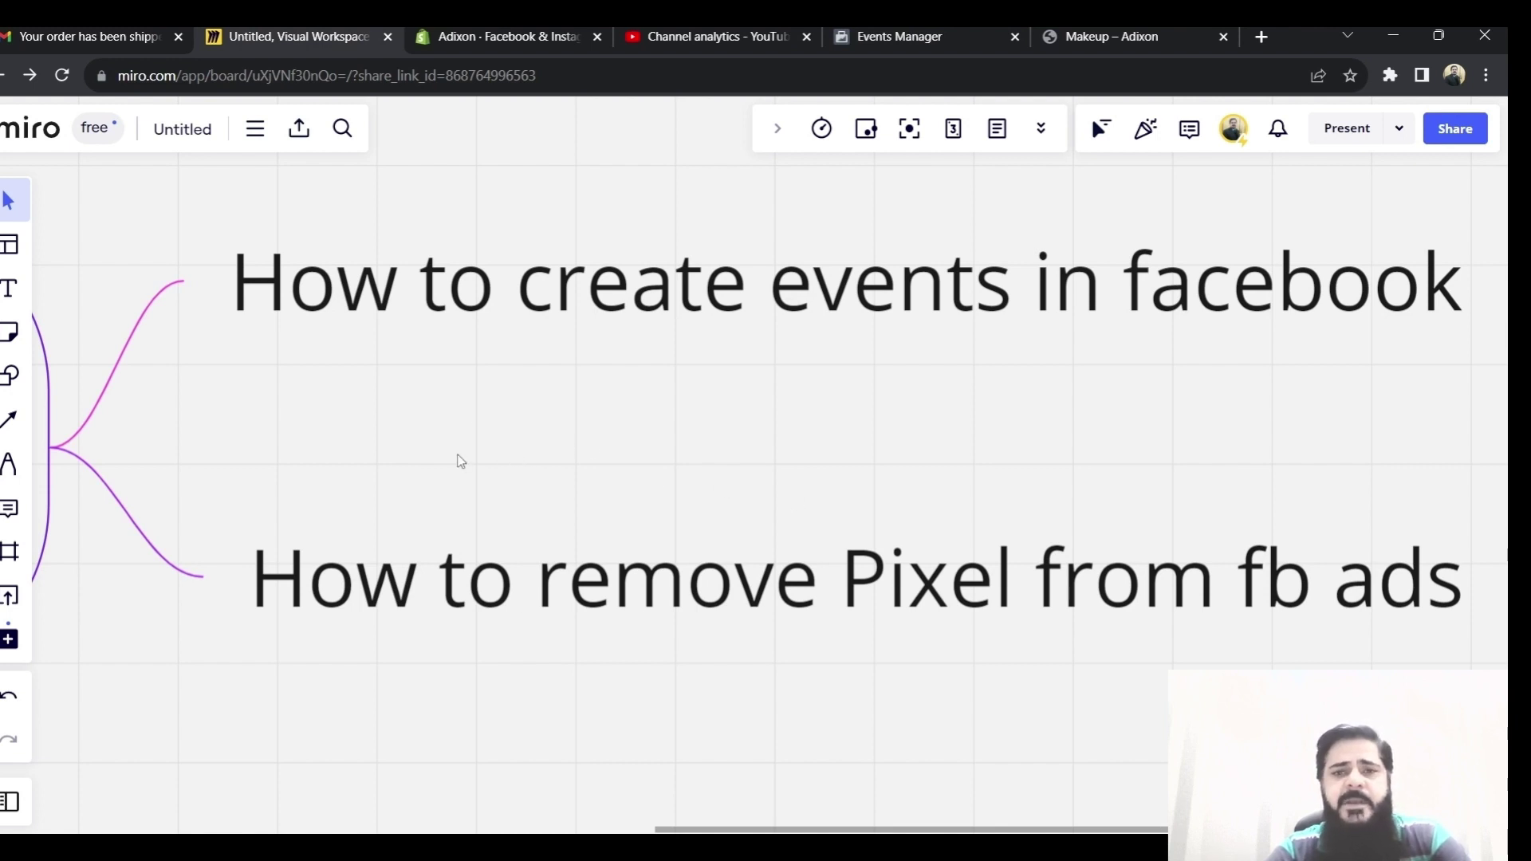
left_click_drag(461, 468, 702, 539)
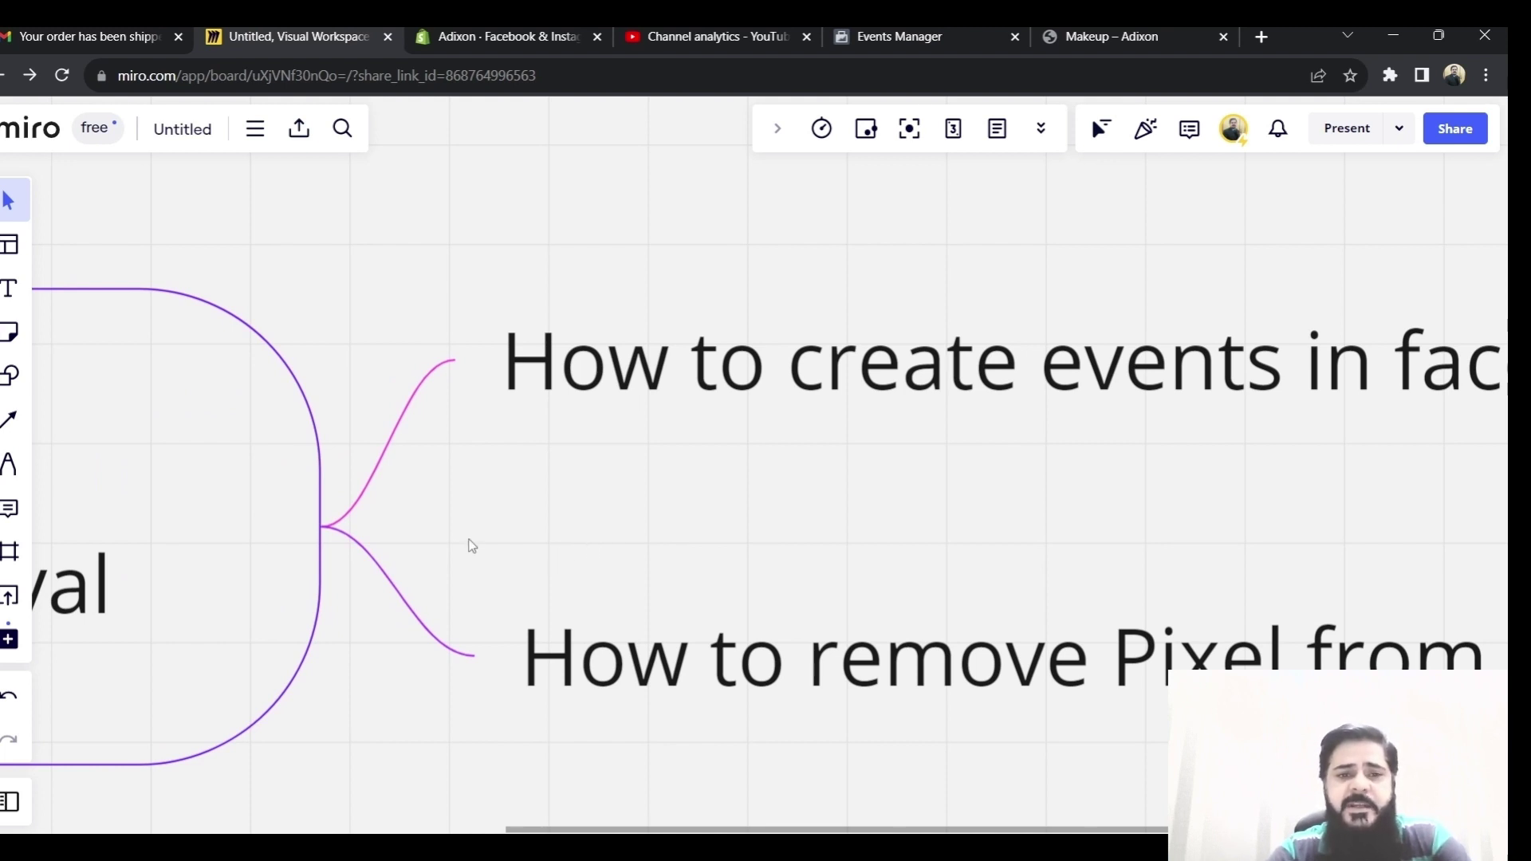
left_click_drag(780, 533, 352, 527)
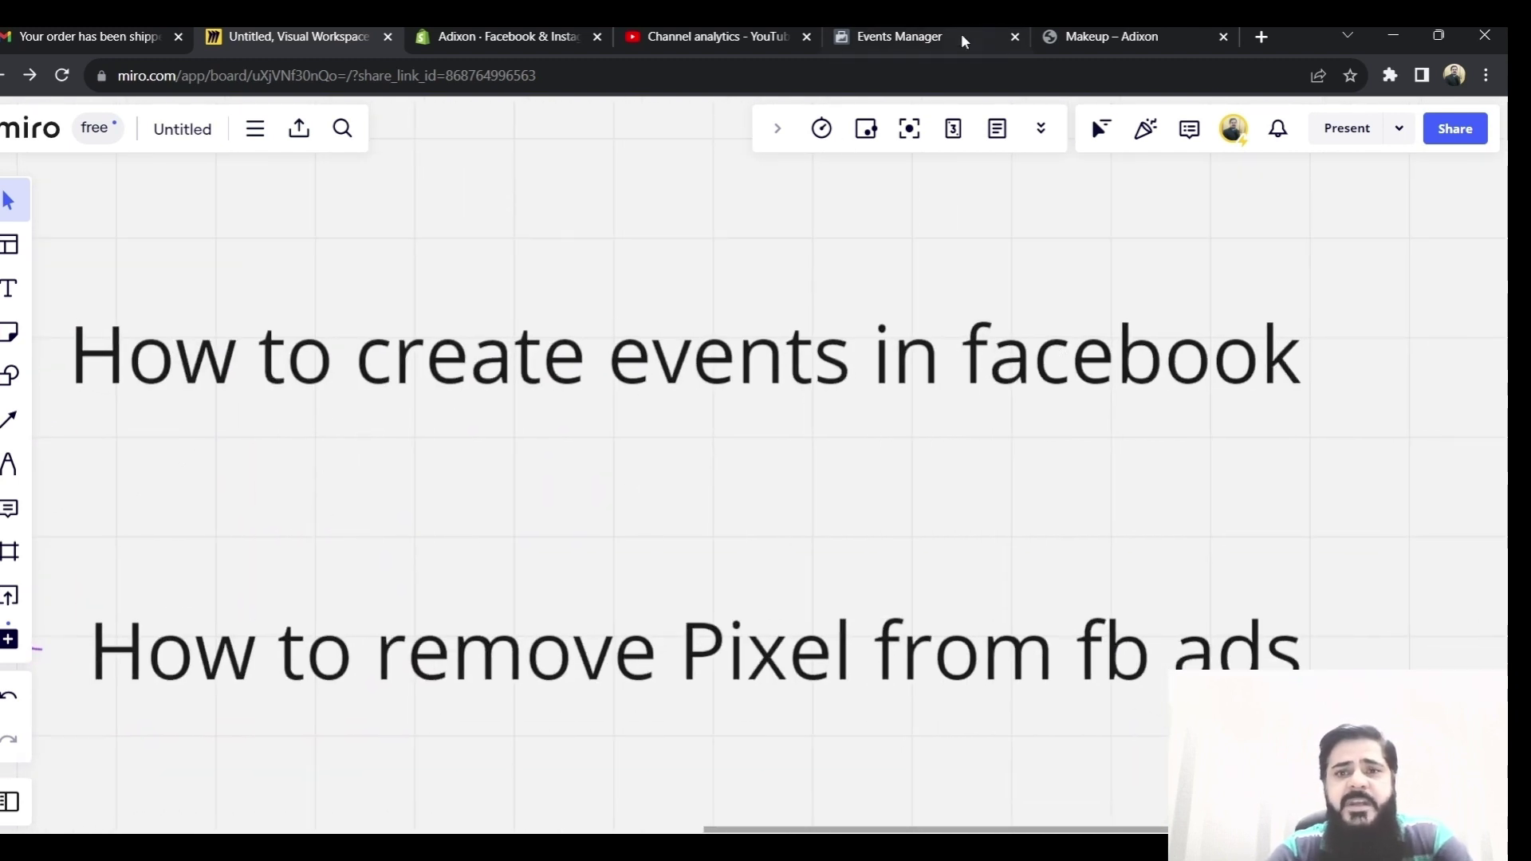
left_click(1063, 44)
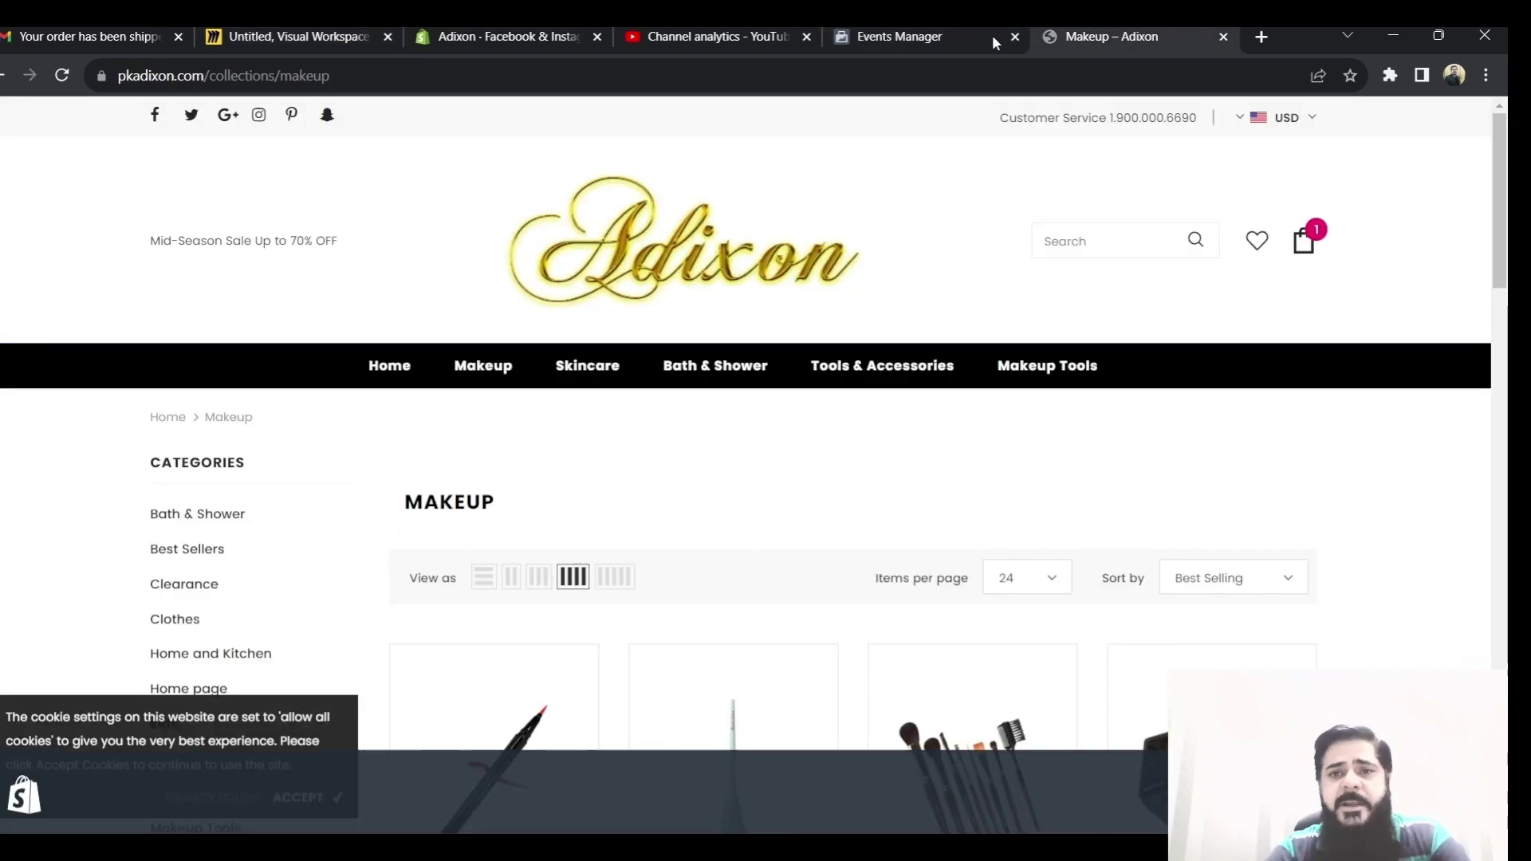
Step: Go to the Events Manager overview, open the Demo pixel for Adixon dataset and look through its events
left_click(901, 37)
left_click(8, 177)
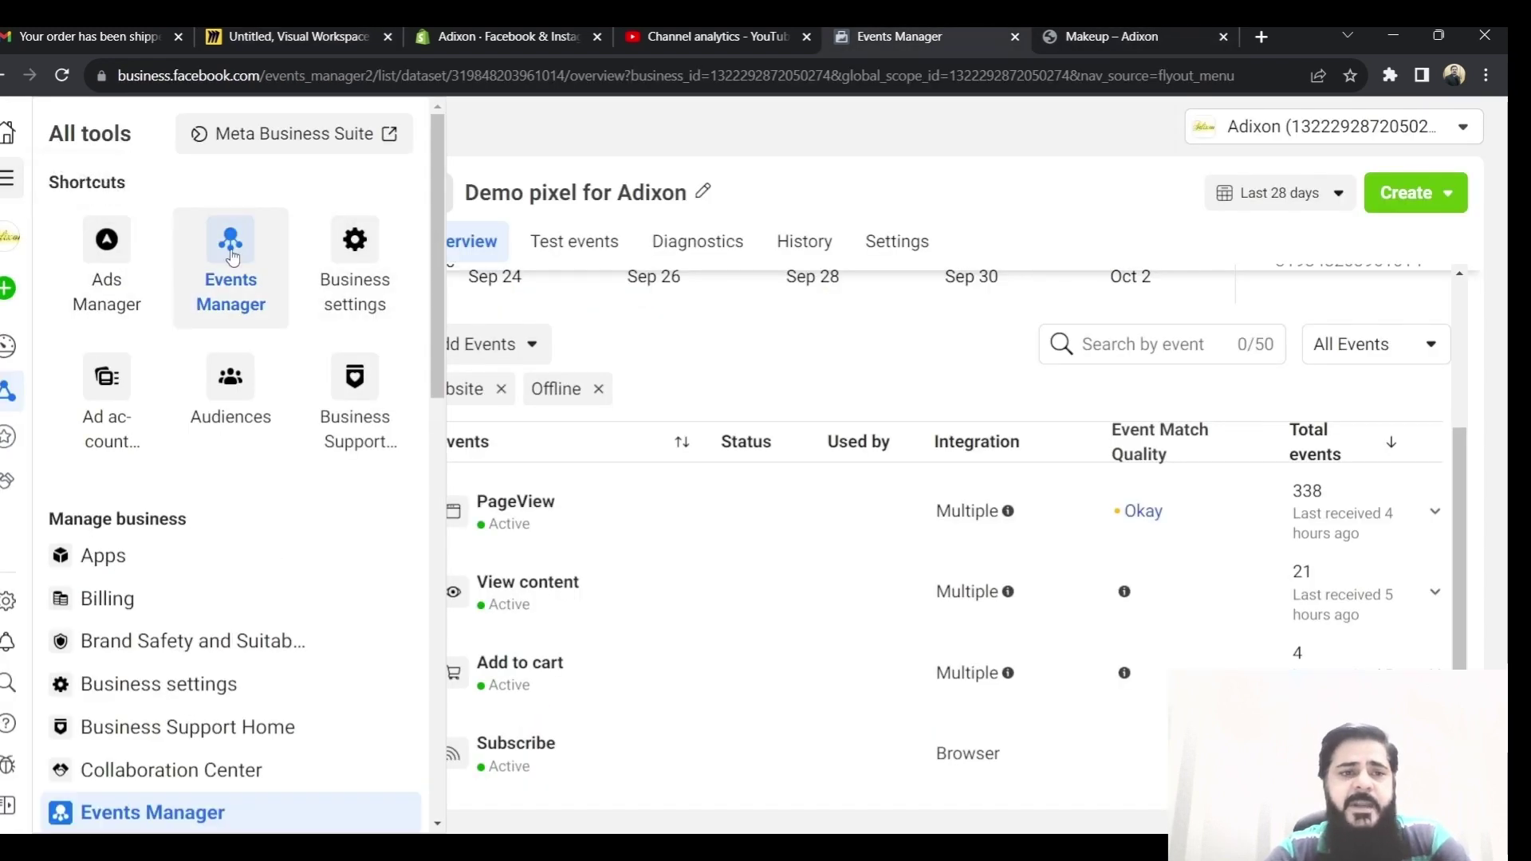
left_click(220, 285)
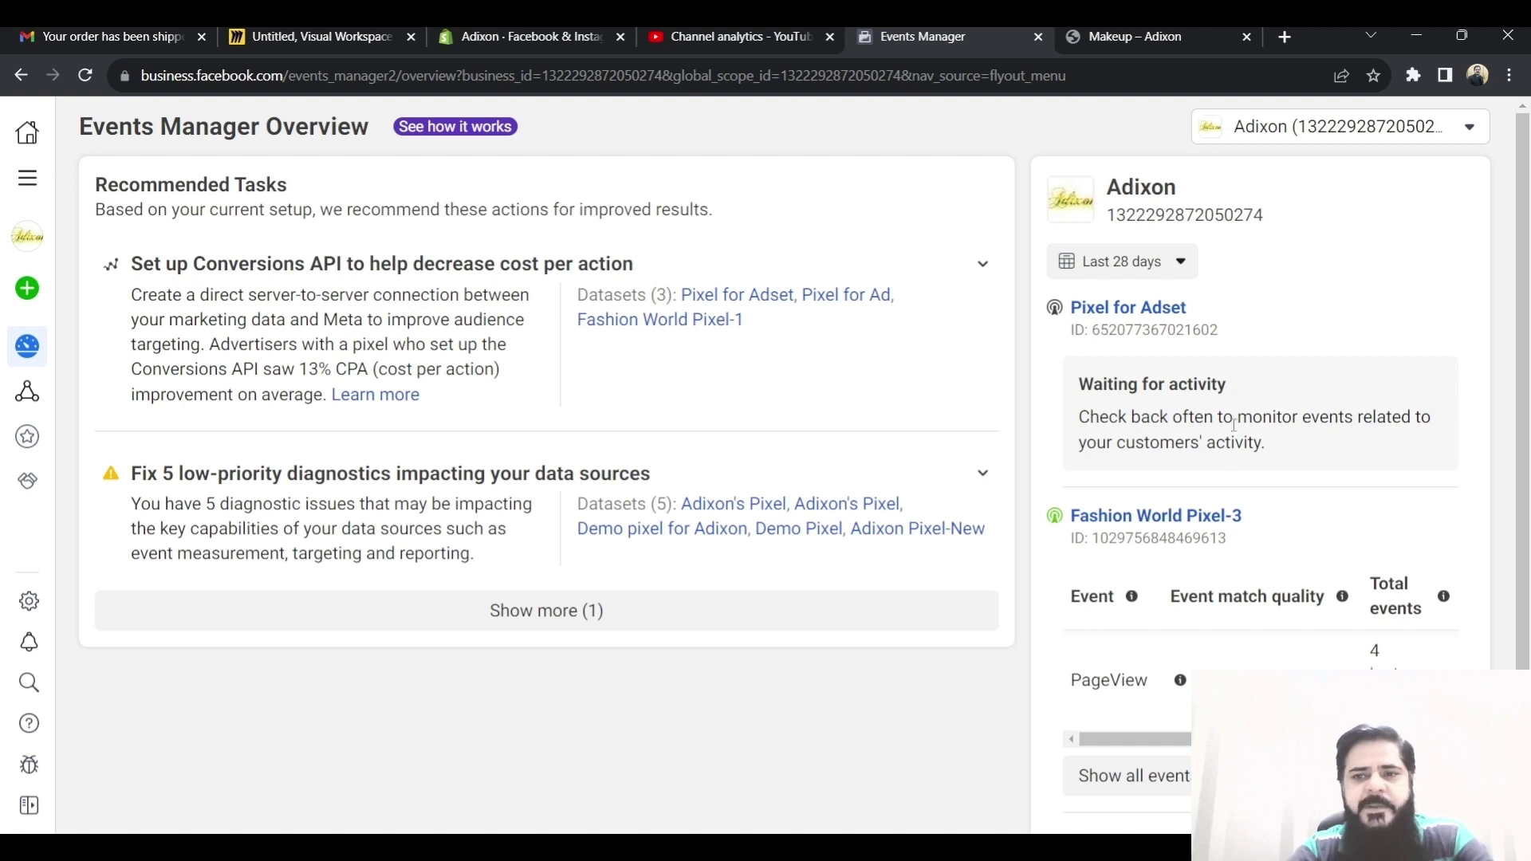
left_click(657, 530)
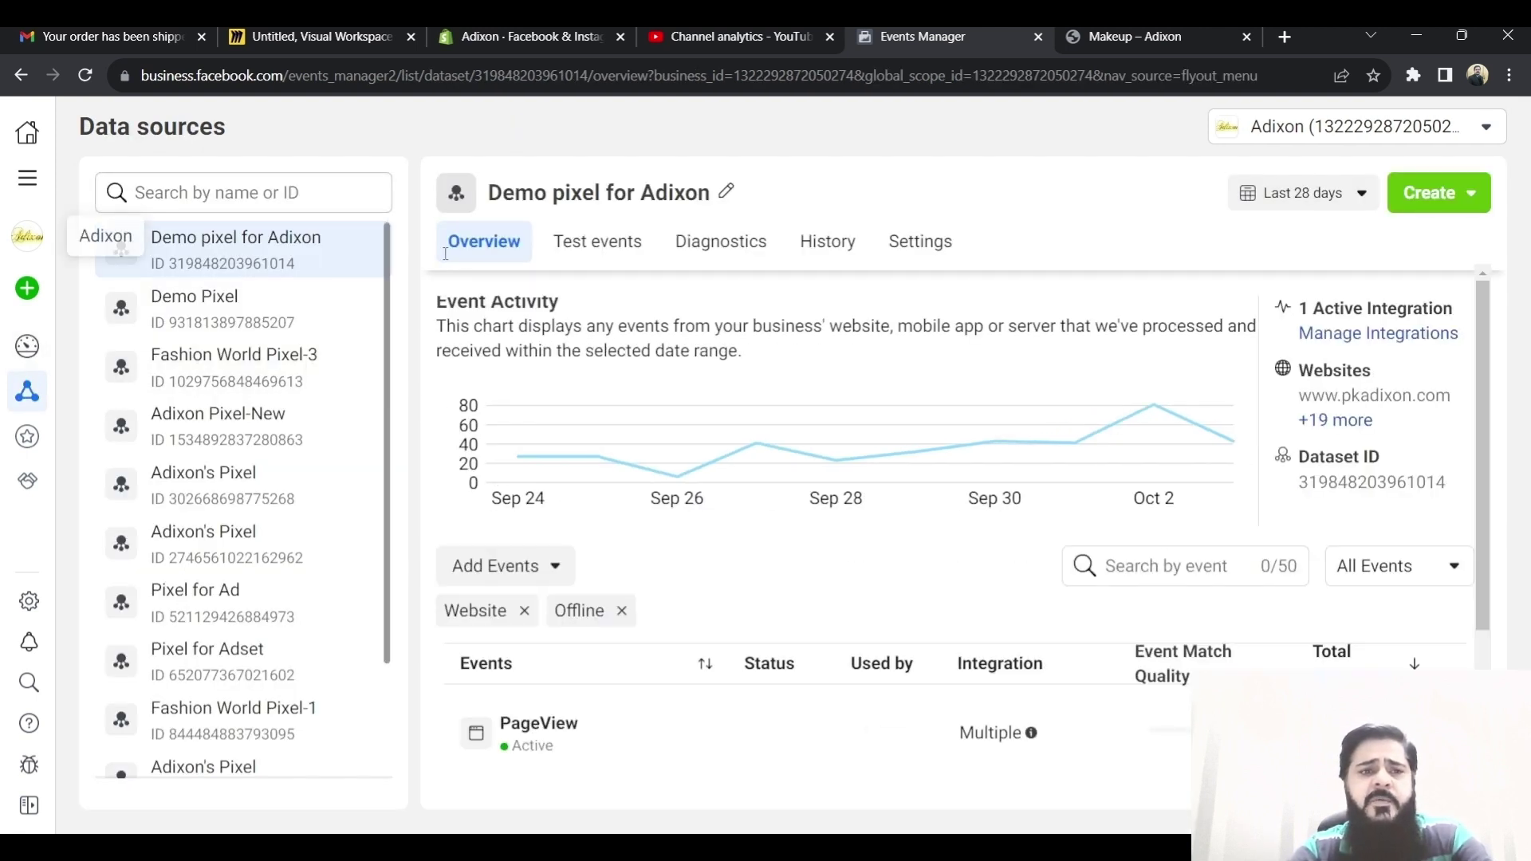
scroll(712, 621, "down", 3)
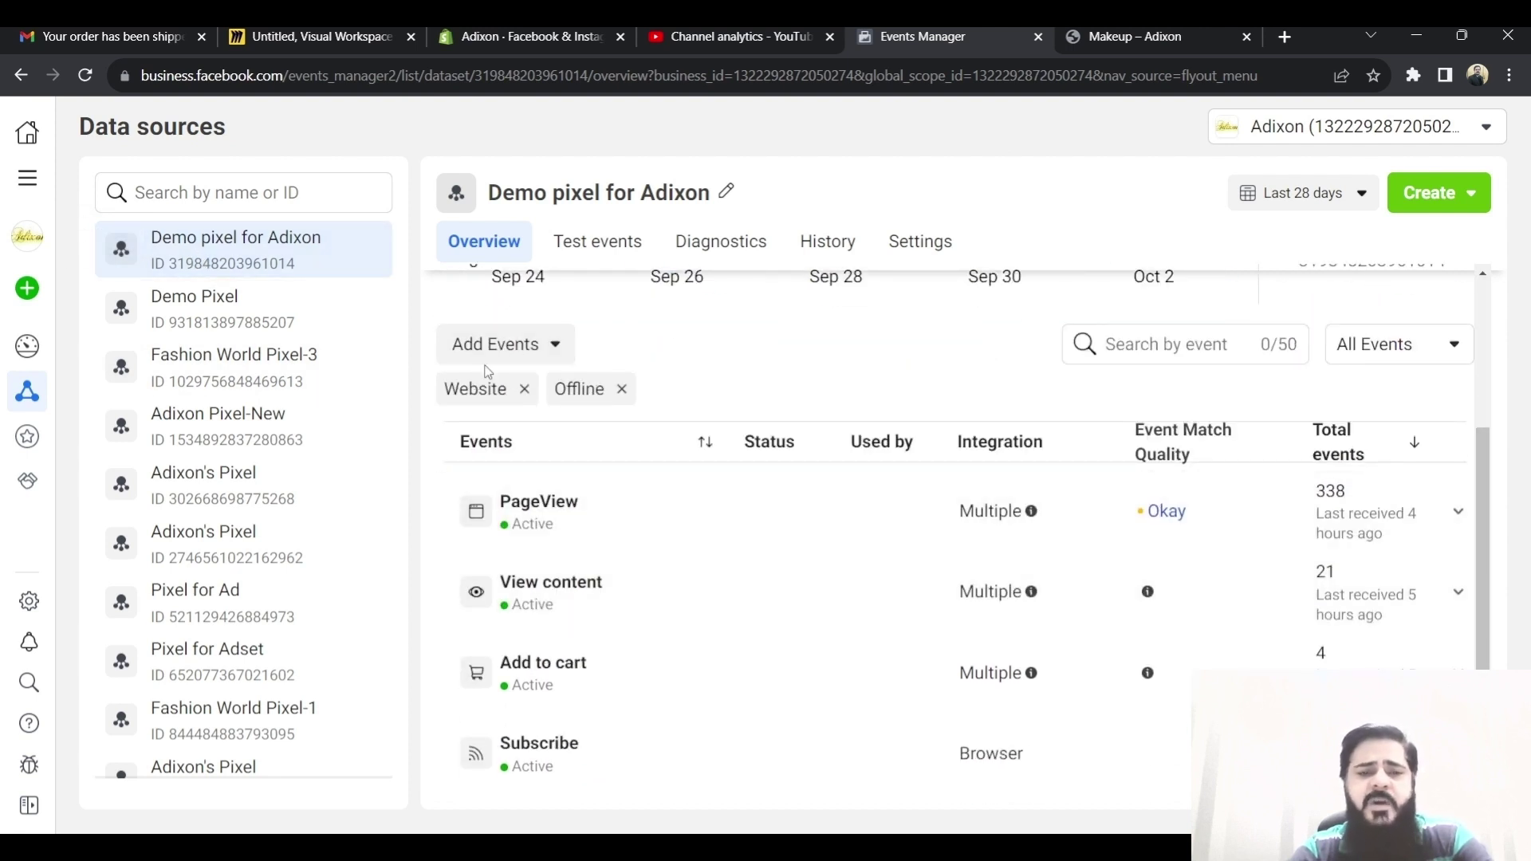
scroll(498, 354, "up", 3)
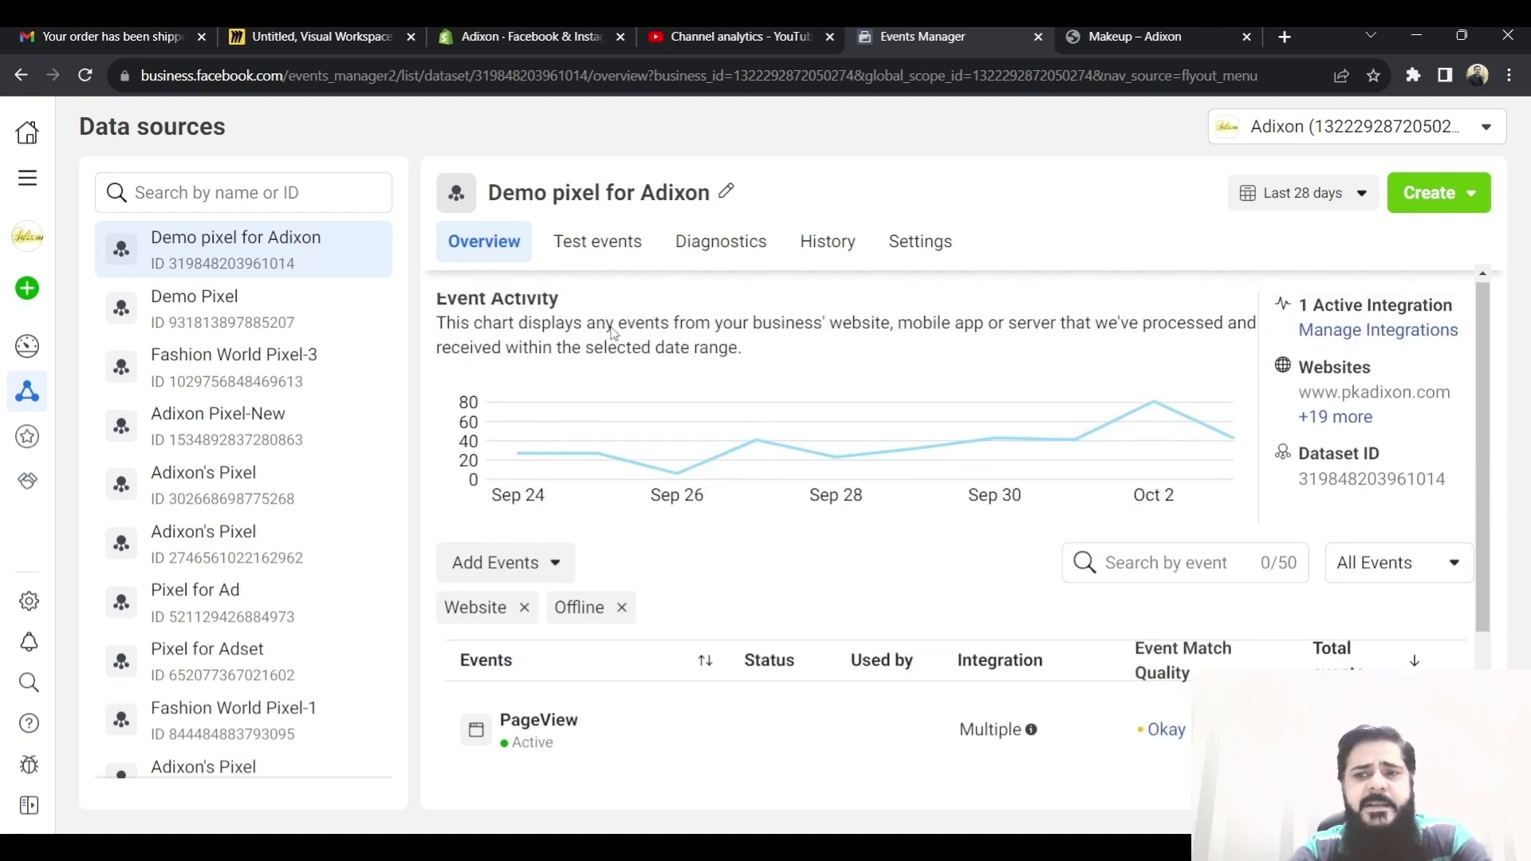
left_click(1363, 339)
left_click(881, 359)
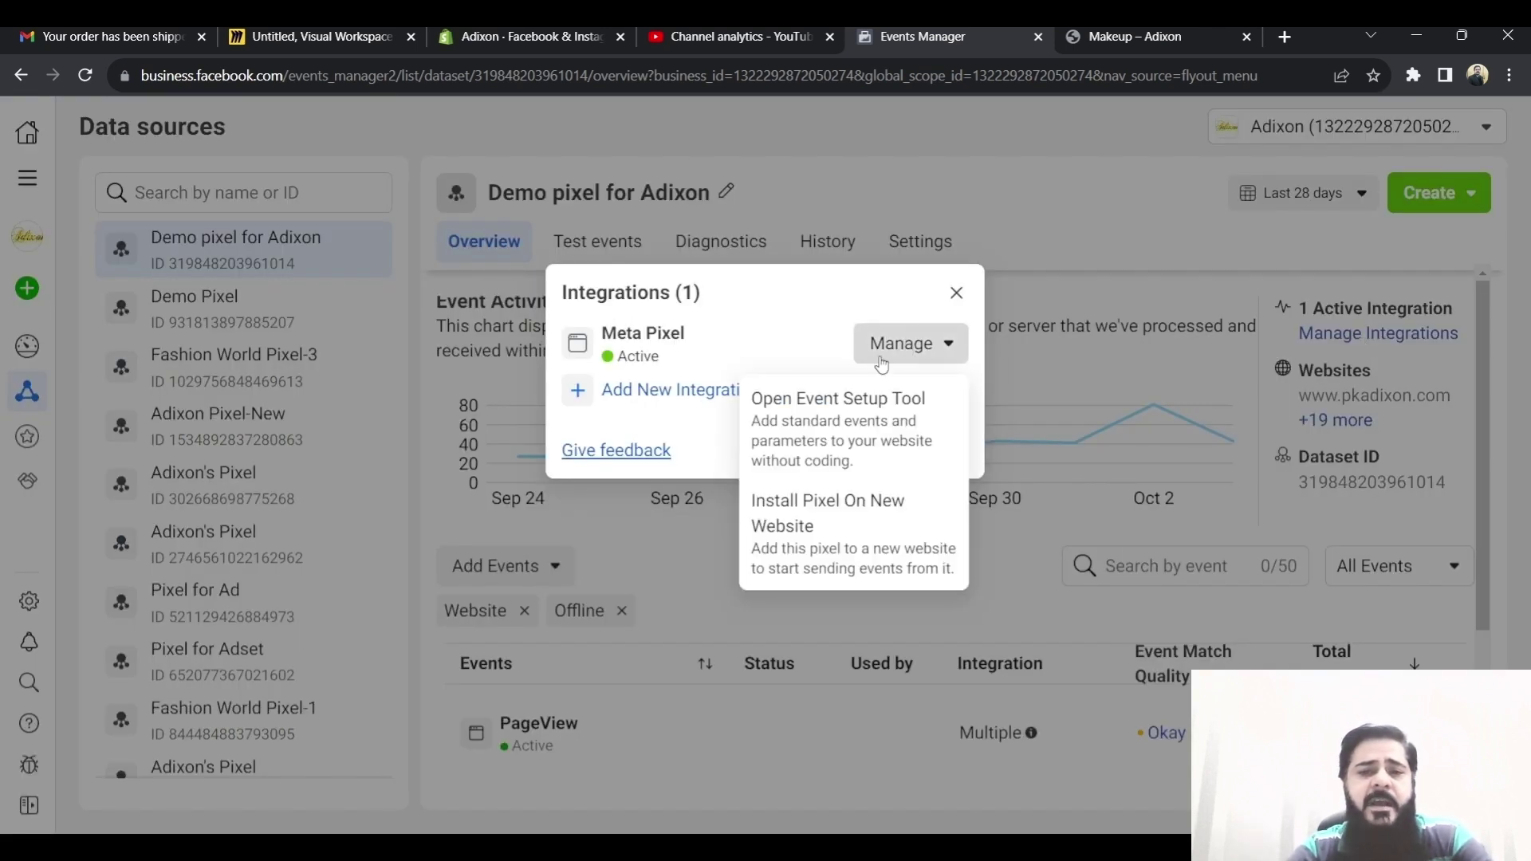
left_click(834, 431)
left_click(1047, 726)
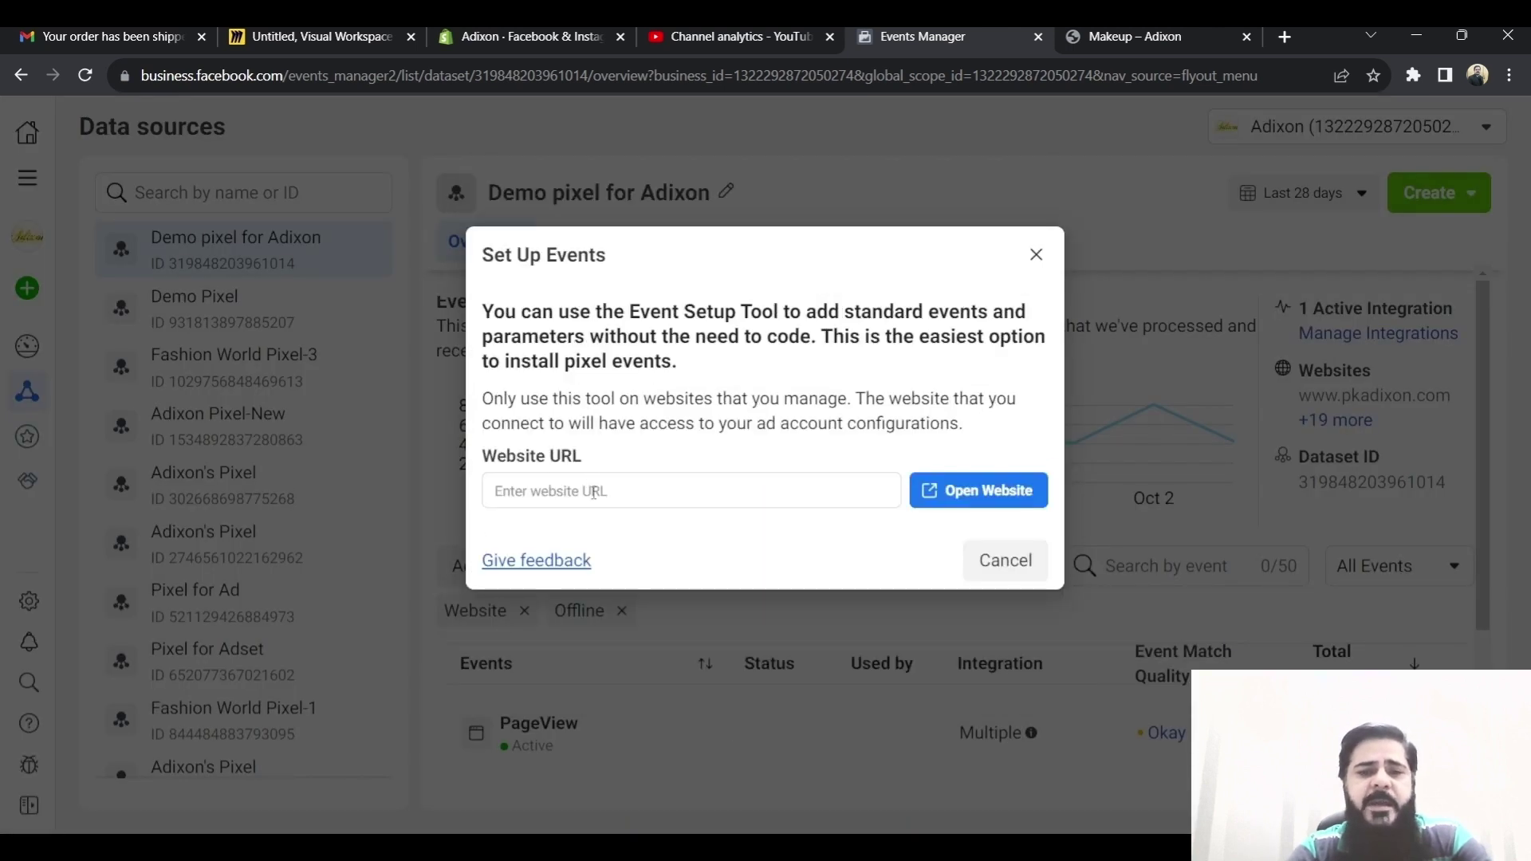
left_click(593, 493)
type("https://www.pkadixon.com/")
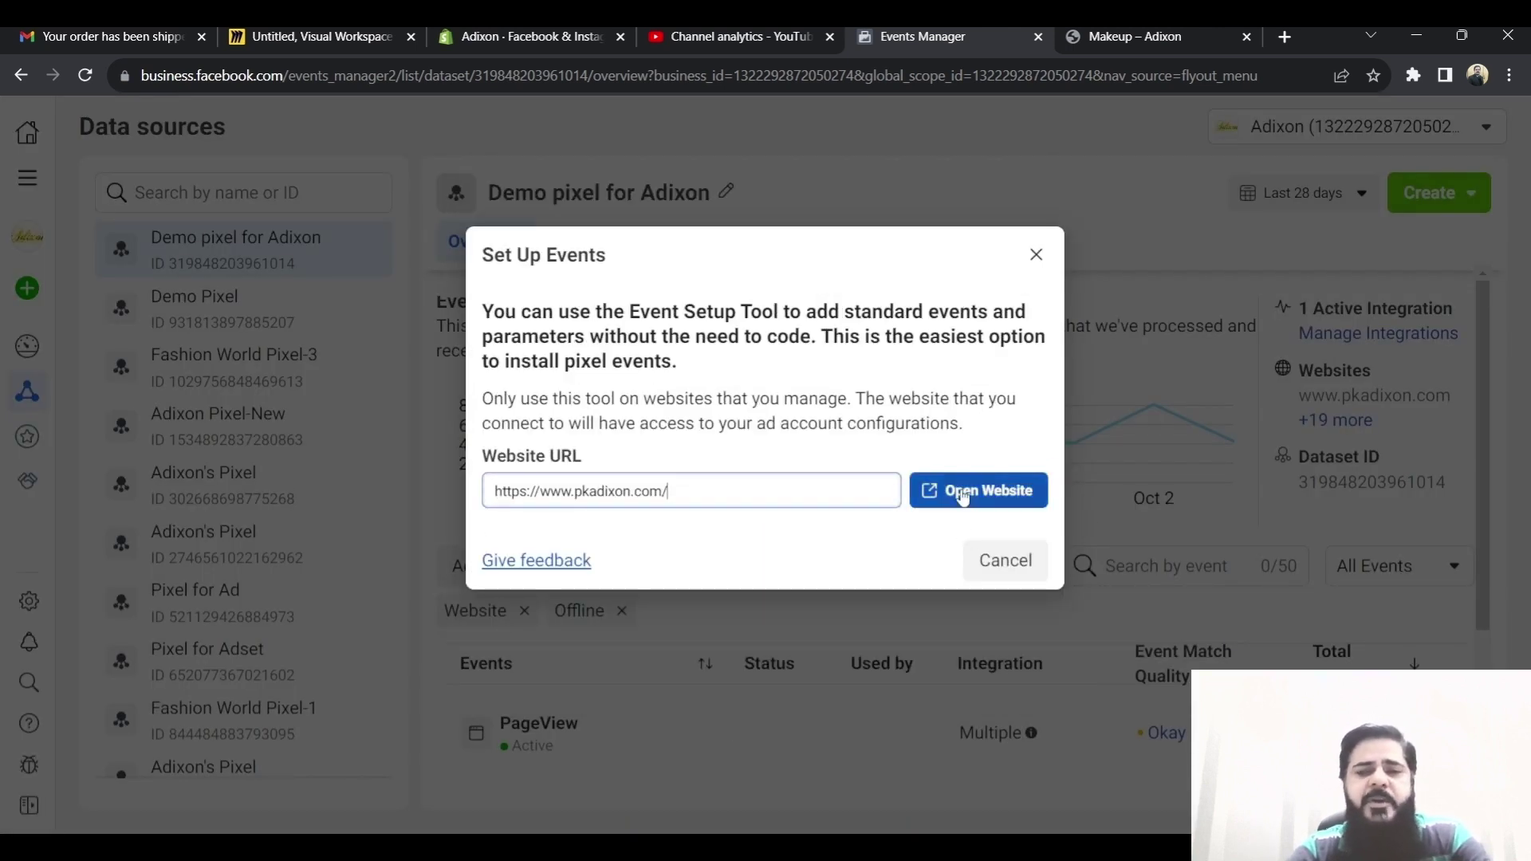
left_click(962, 489)
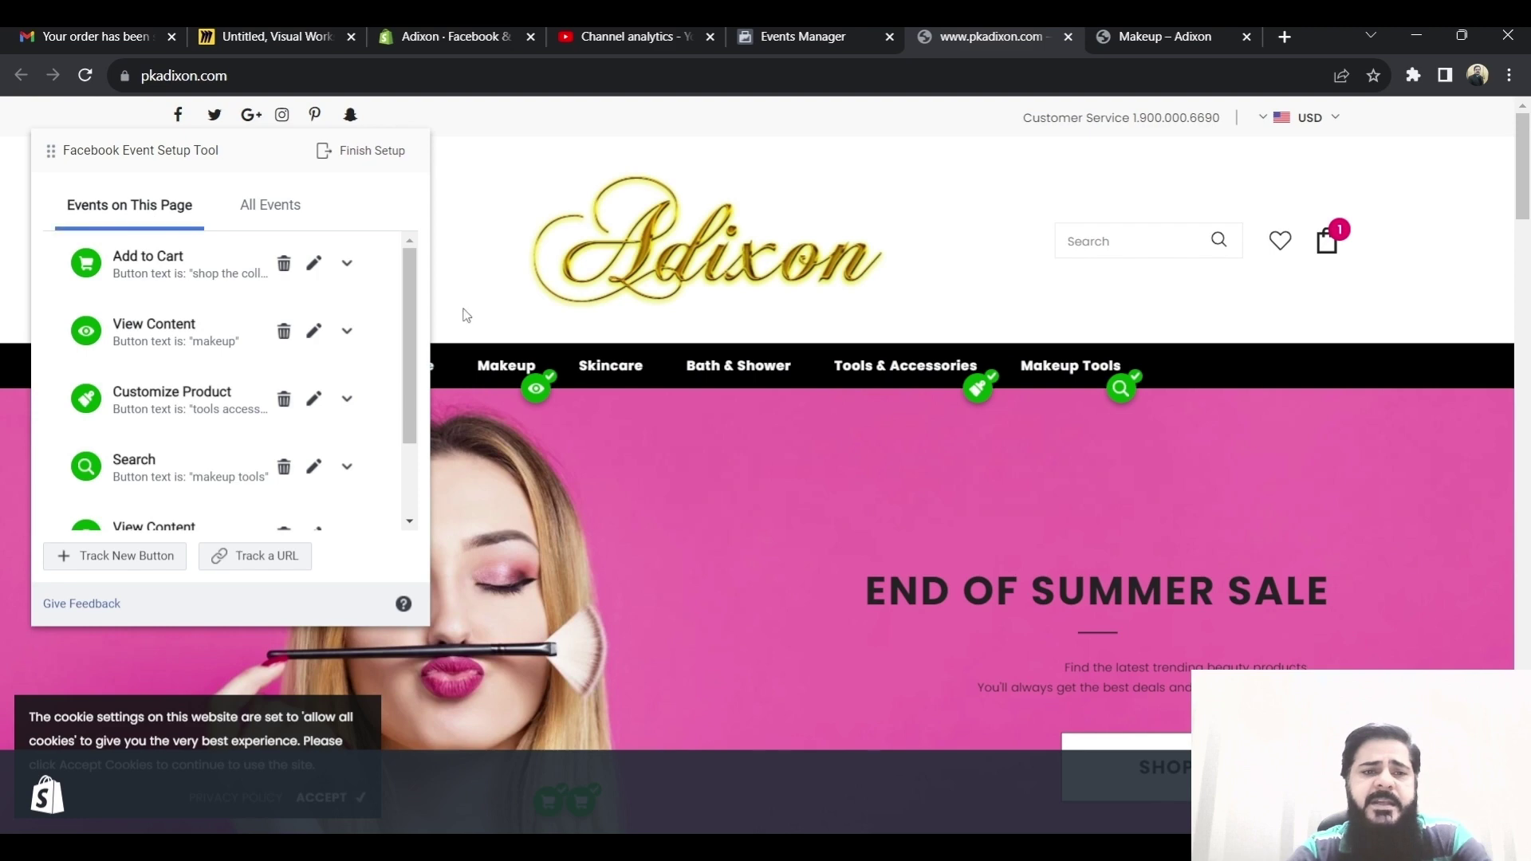
scroll(406, 506, "down", 3)
left_click(140, 557)
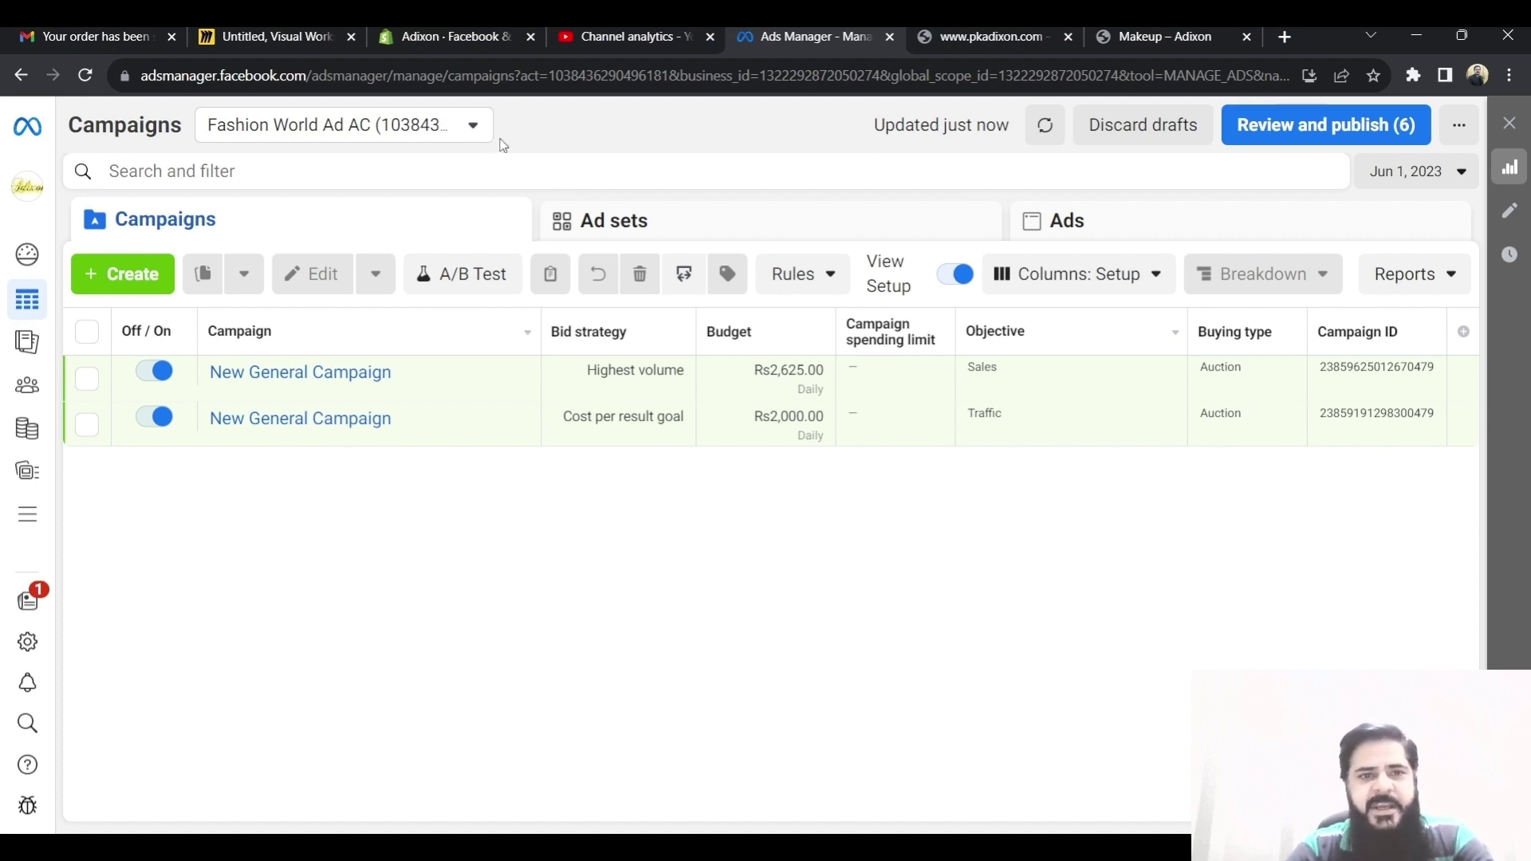
Step: Open Business settings and choose the Adixon business account
mouse_move(50, 204)
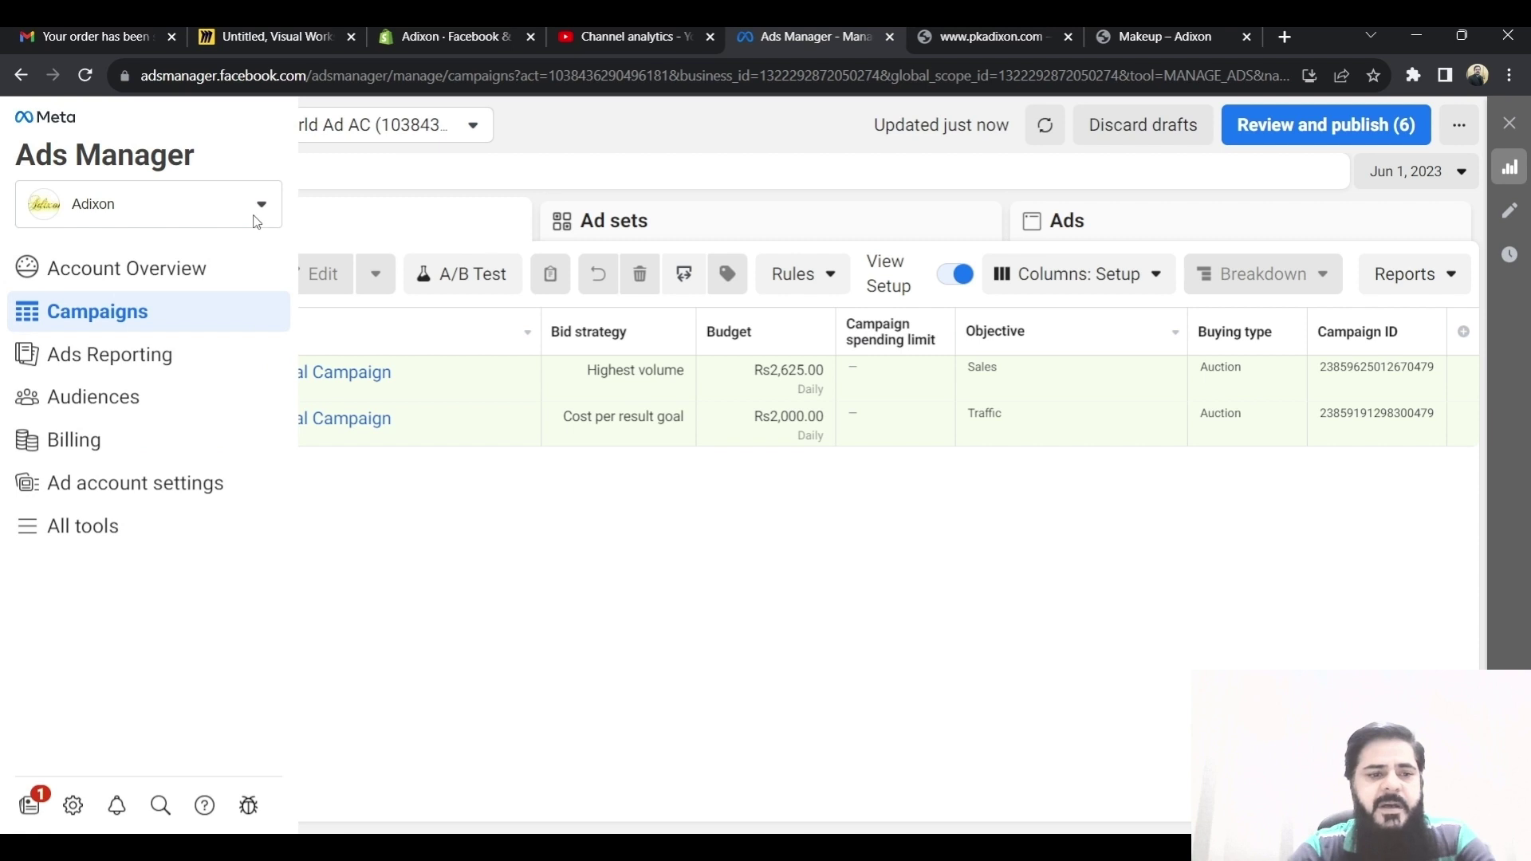
left_click(73, 791)
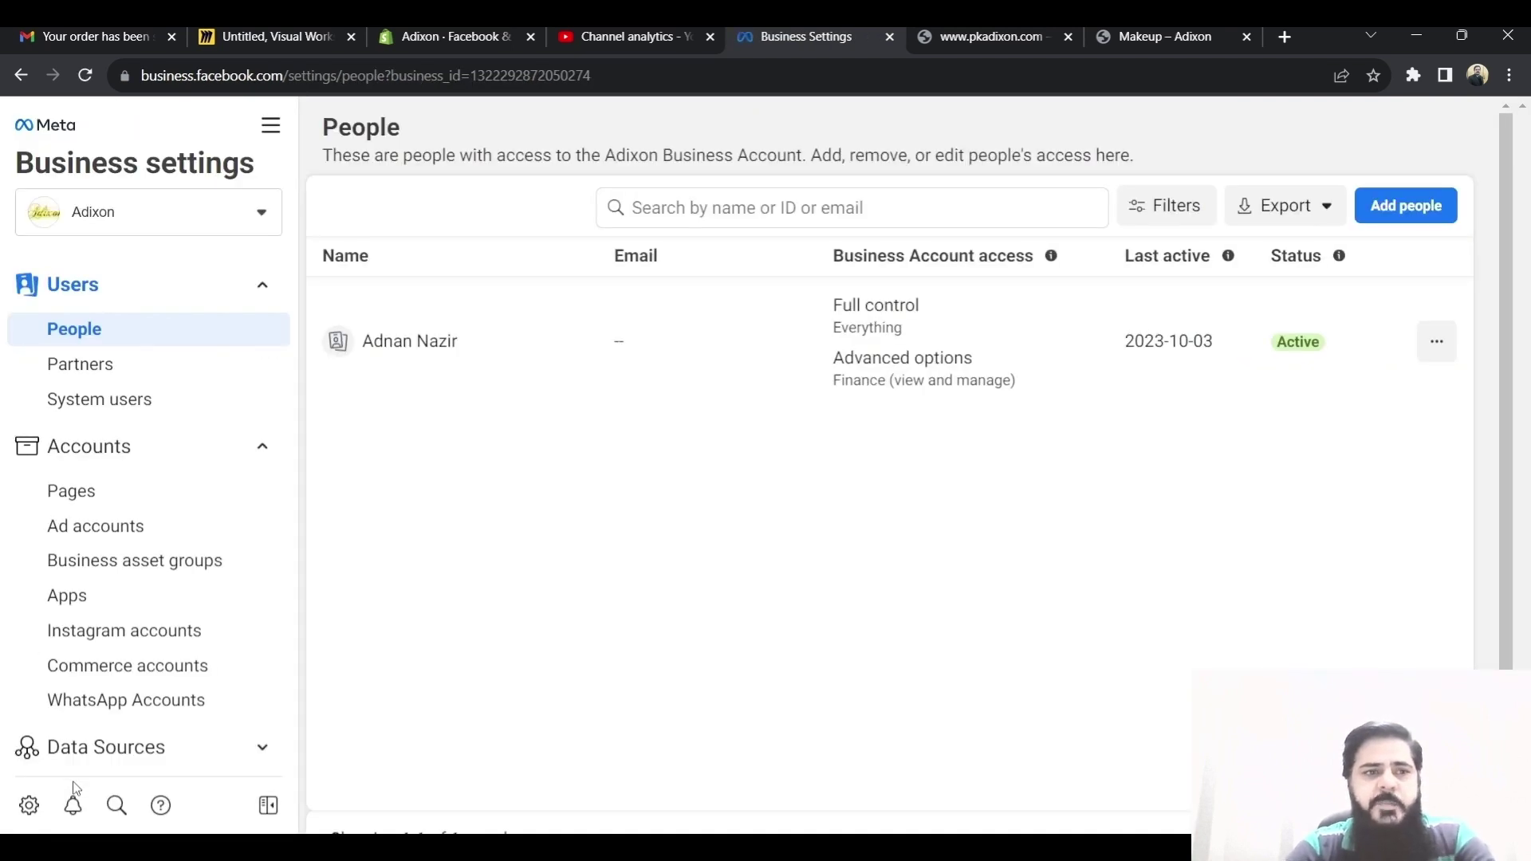
left_click(262, 215)
left_click(266, 376)
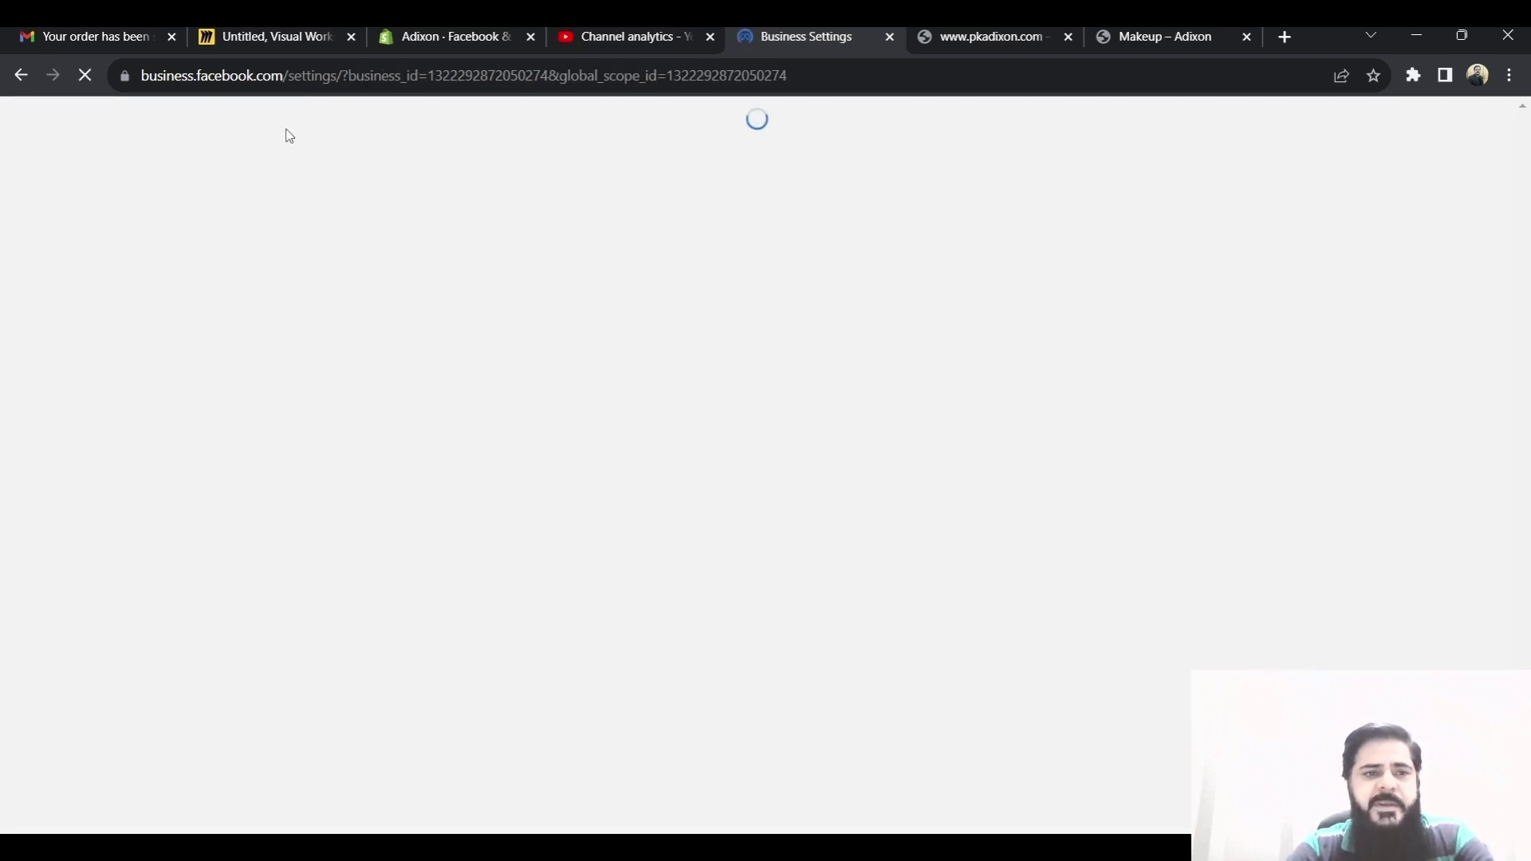
Step: Go to Ads Manager from Business settings and switch to the Adixon ad account
left_click(271, 126)
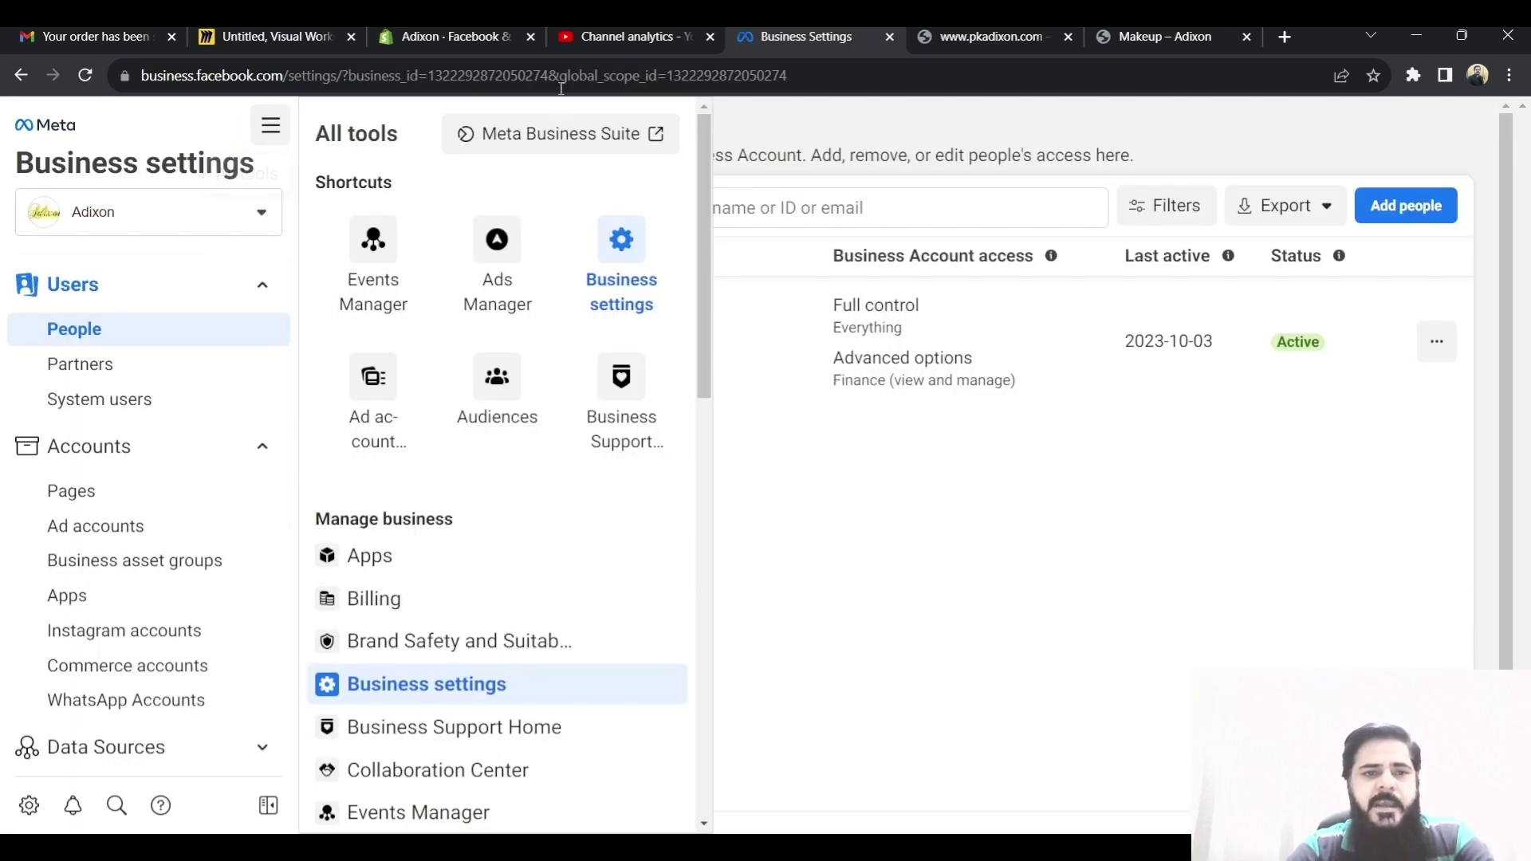
scroll(498, 295, "down", 3)
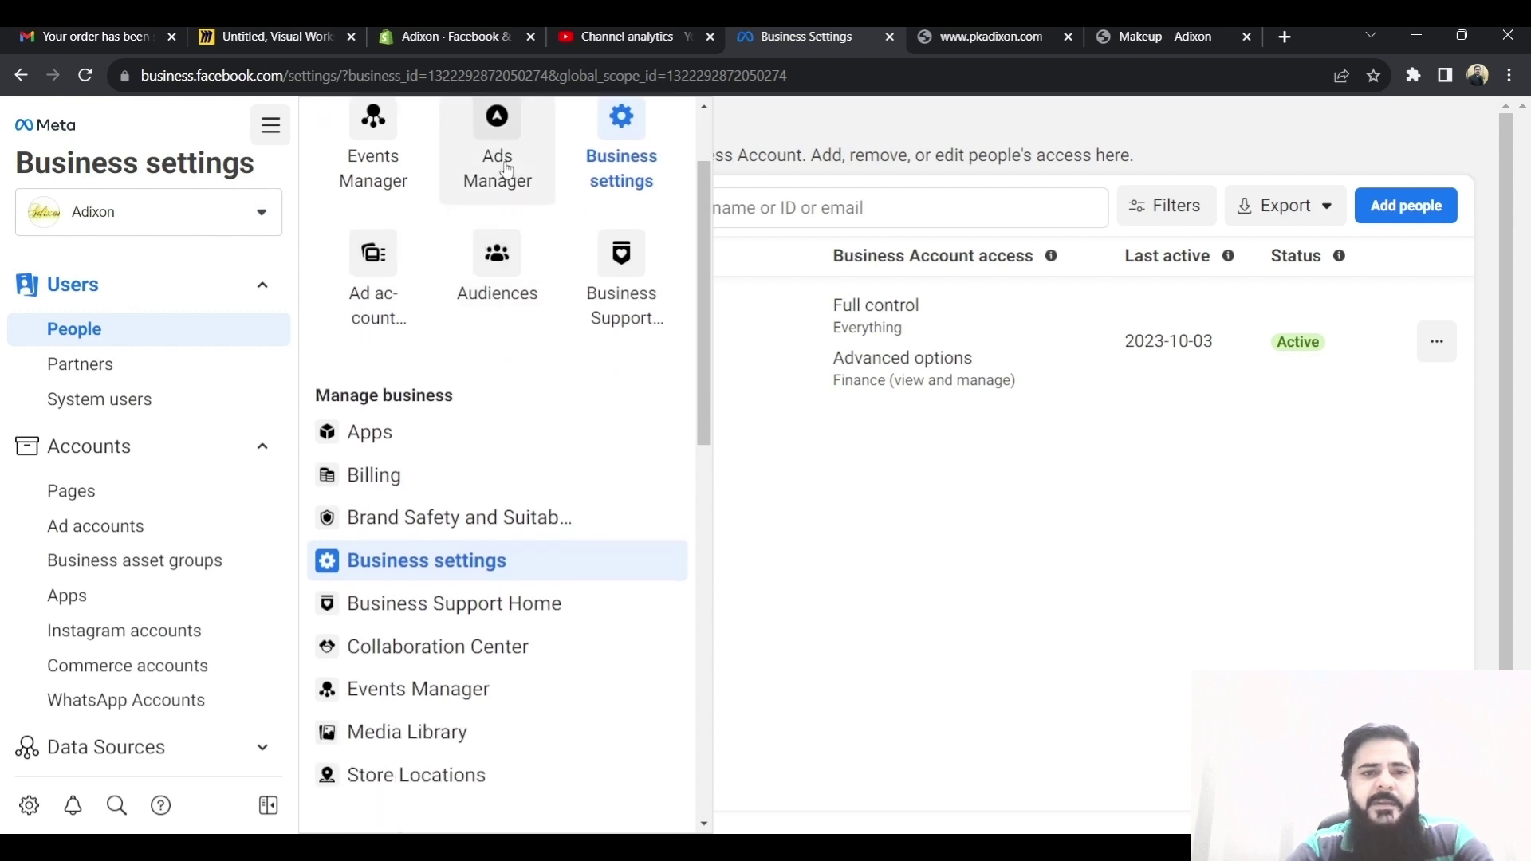
left_click(496, 179)
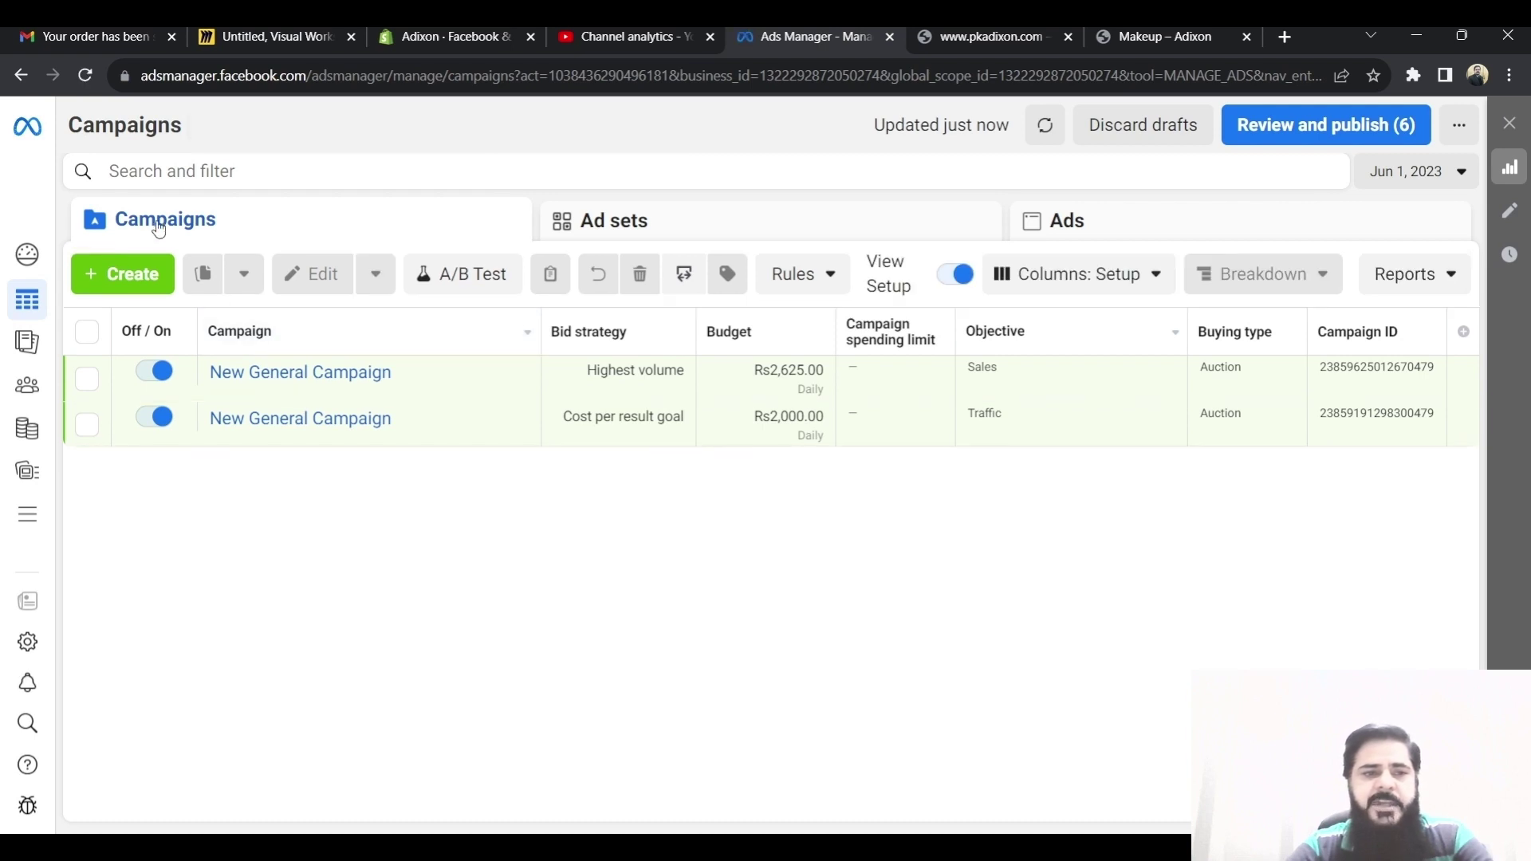
left_click(475, 124)
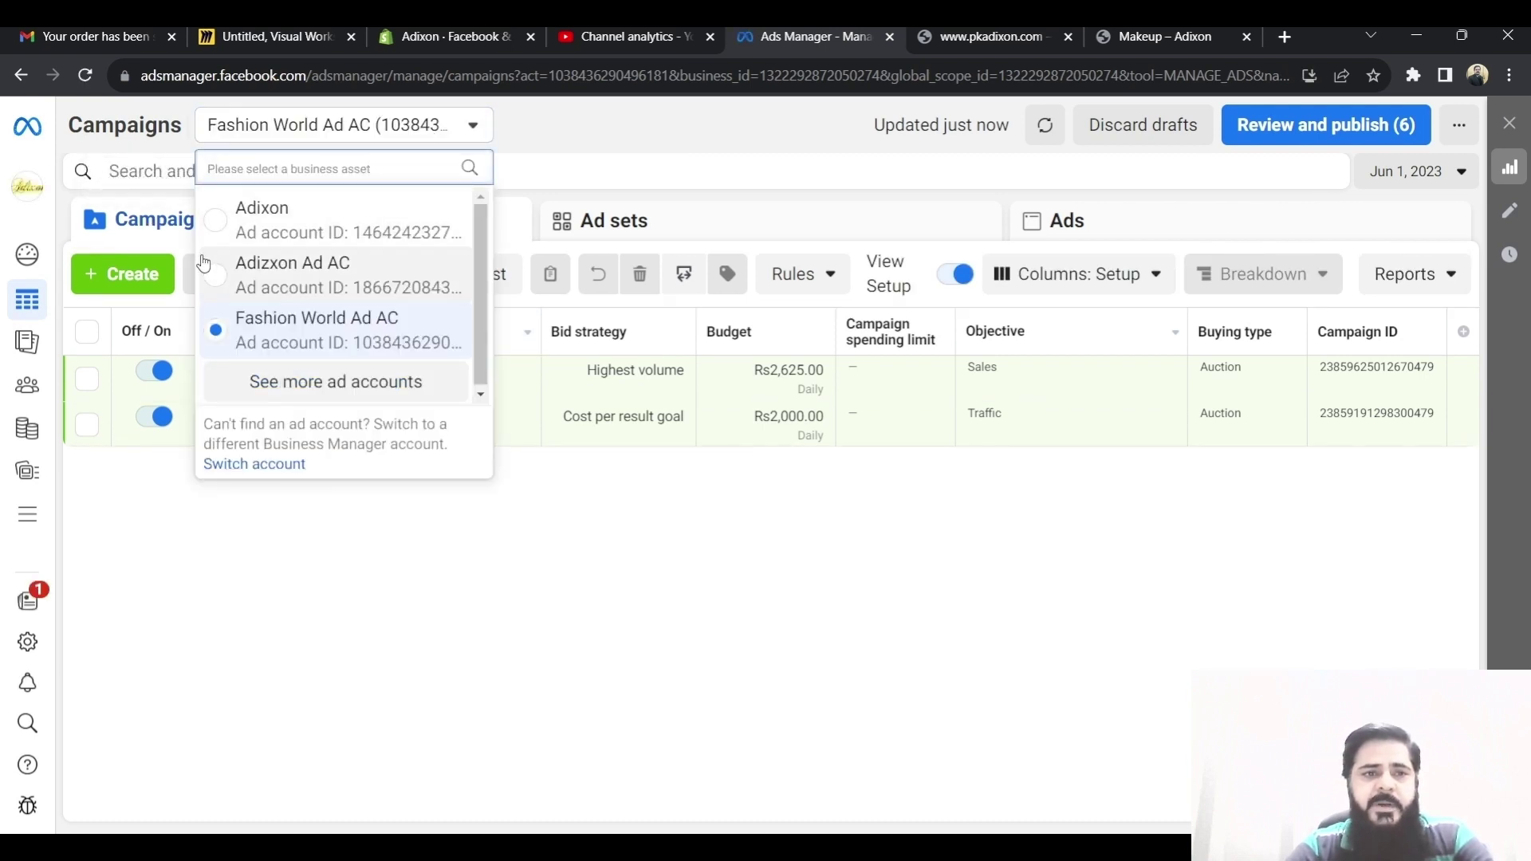
left_click(216, 223)
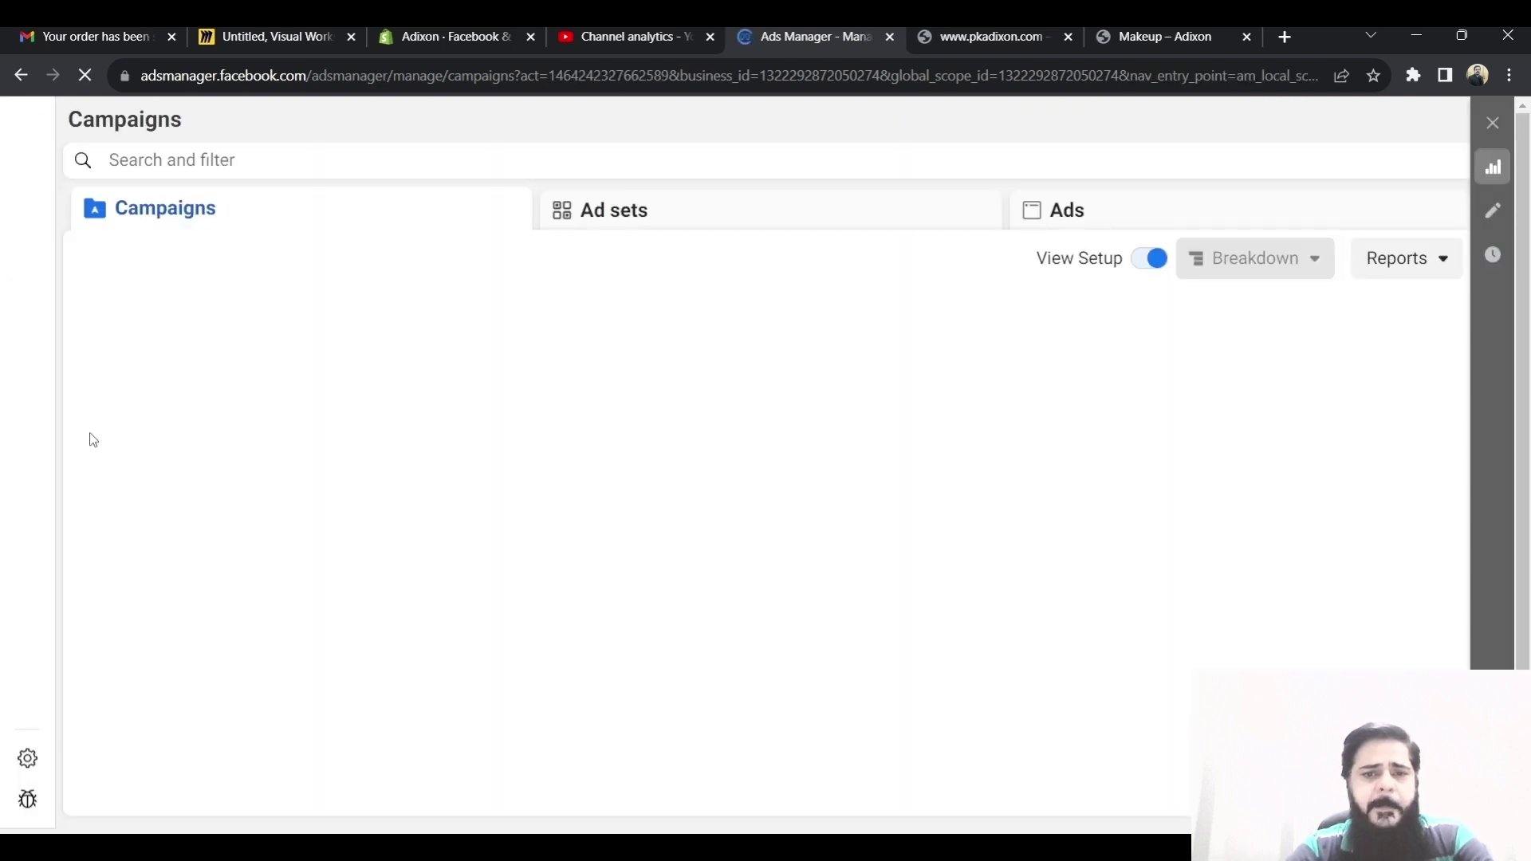
Step: Open New General Ad Set in the New General Campaign and check which pixels its conversion settings offer
left_click(324, 405)
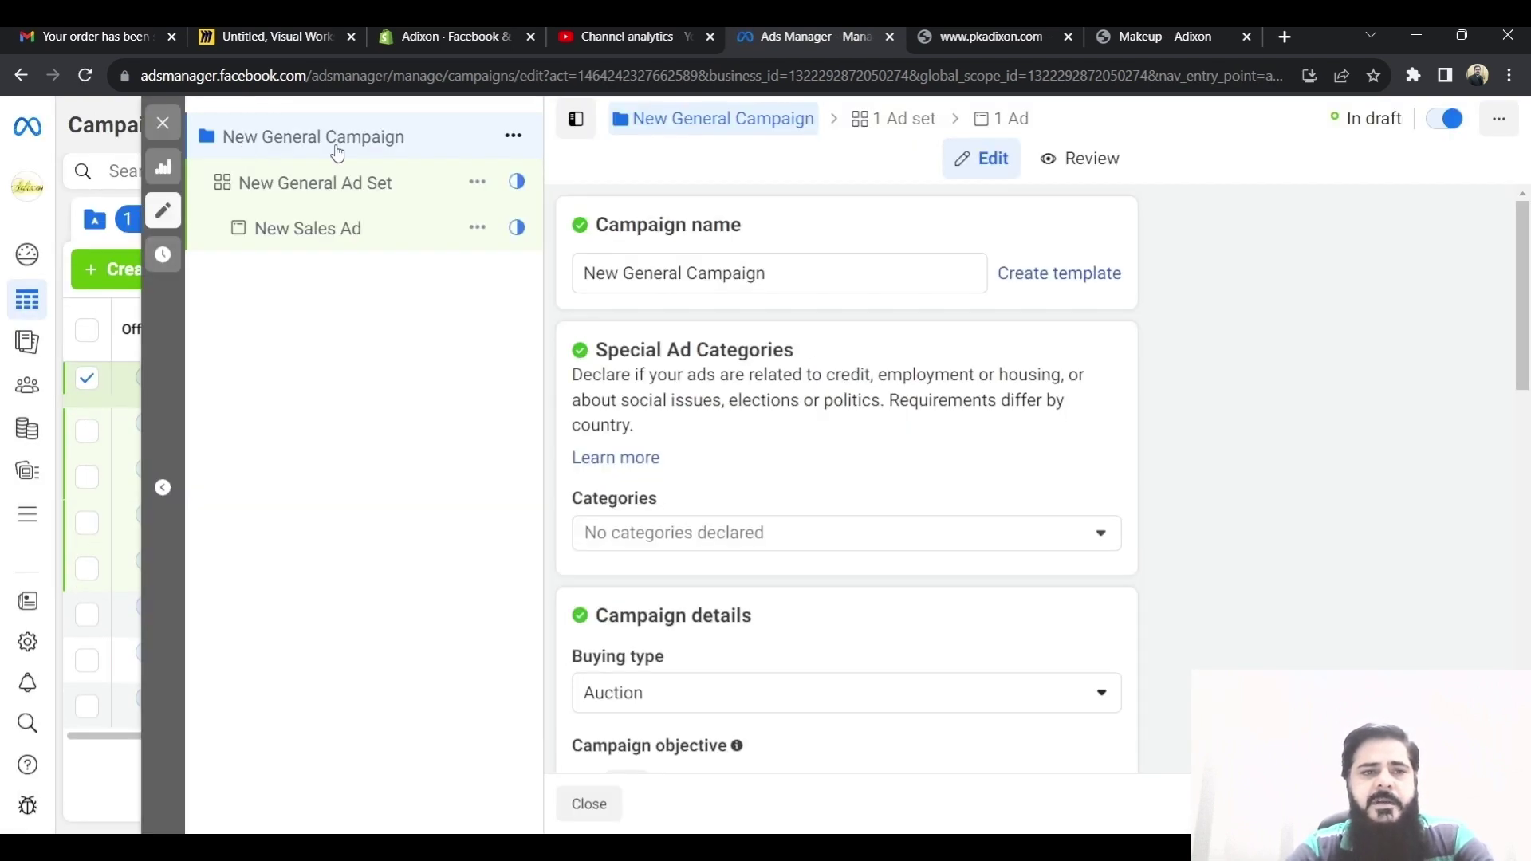
left_click(296, 184)
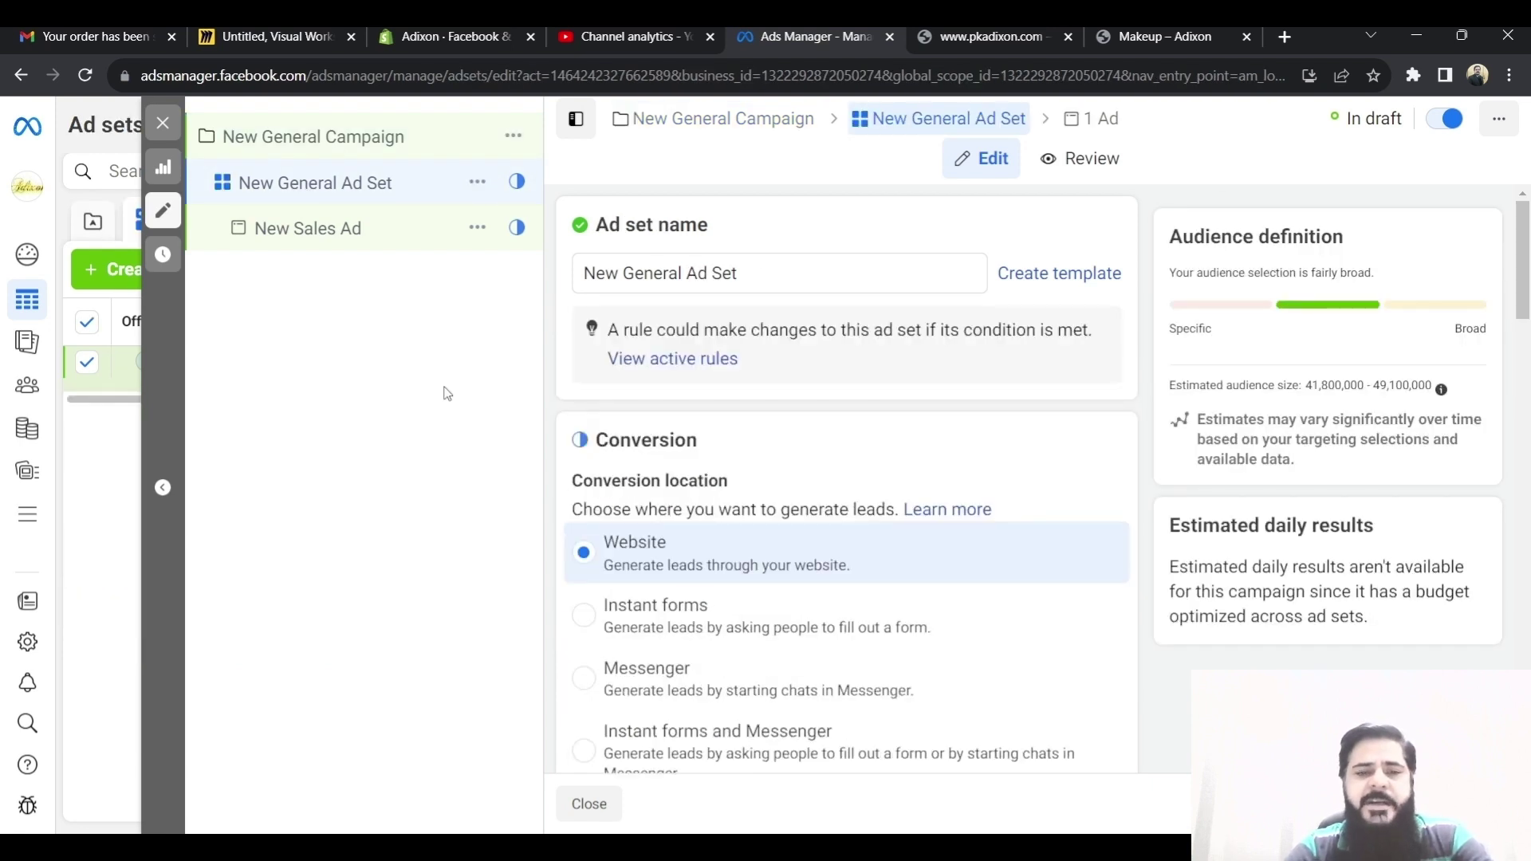
scroll(683, 594, "down", 9)
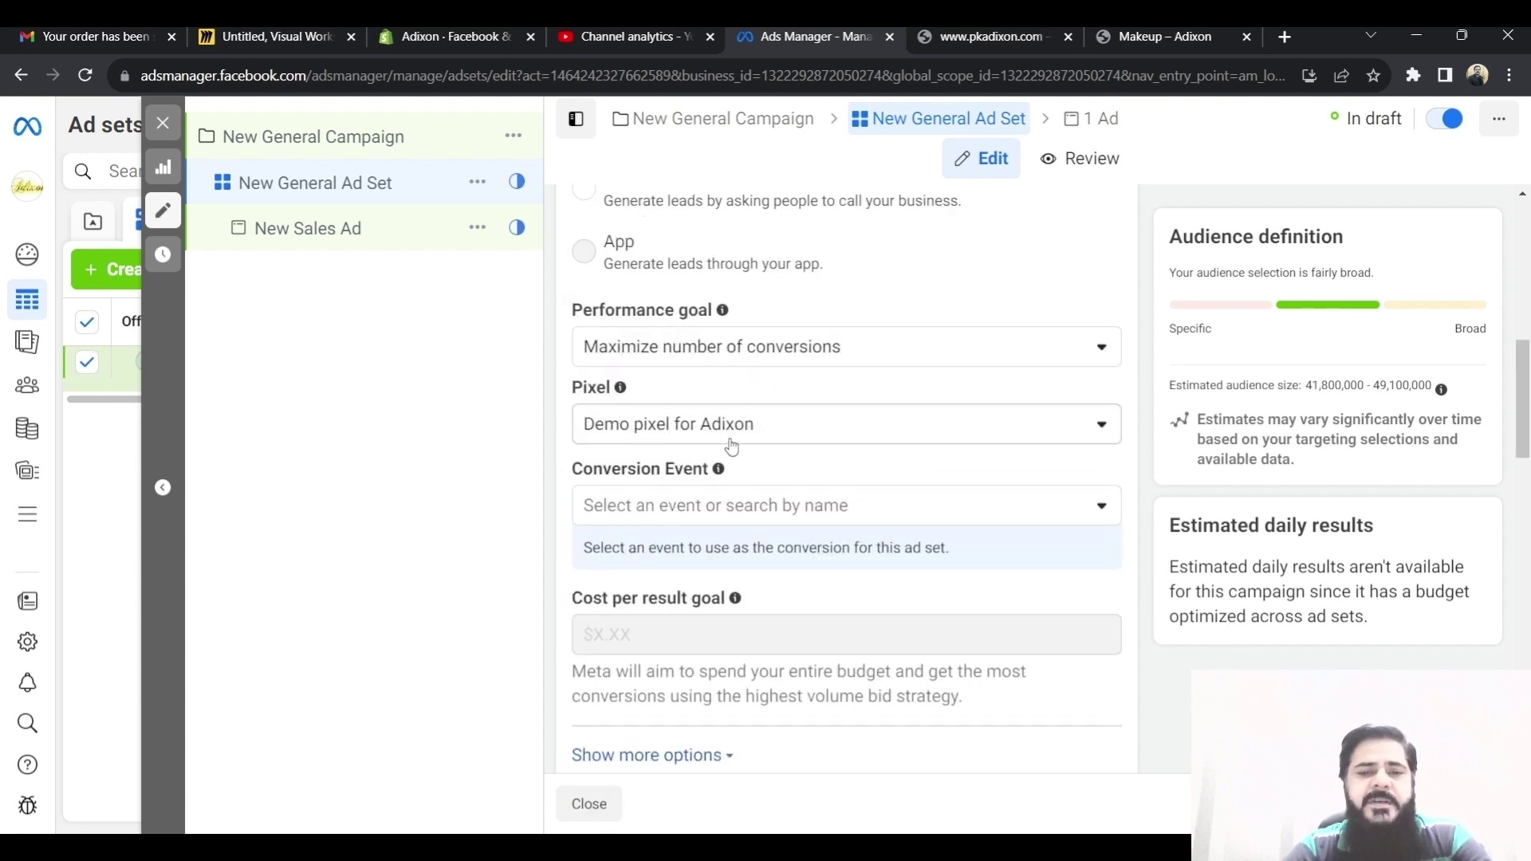
left_click(1084, 433)
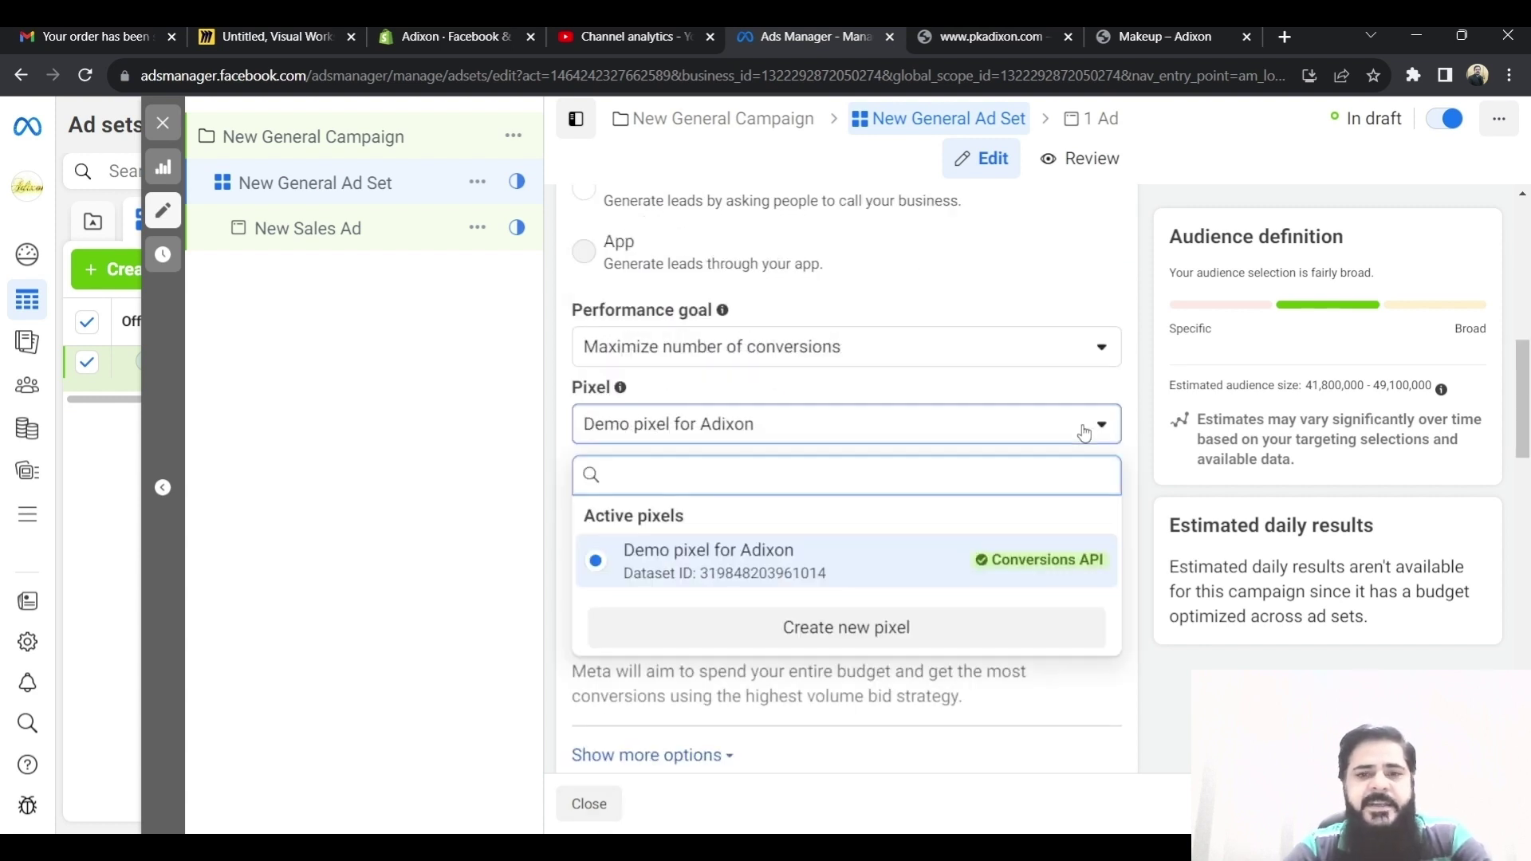
left_click(1084, 433)
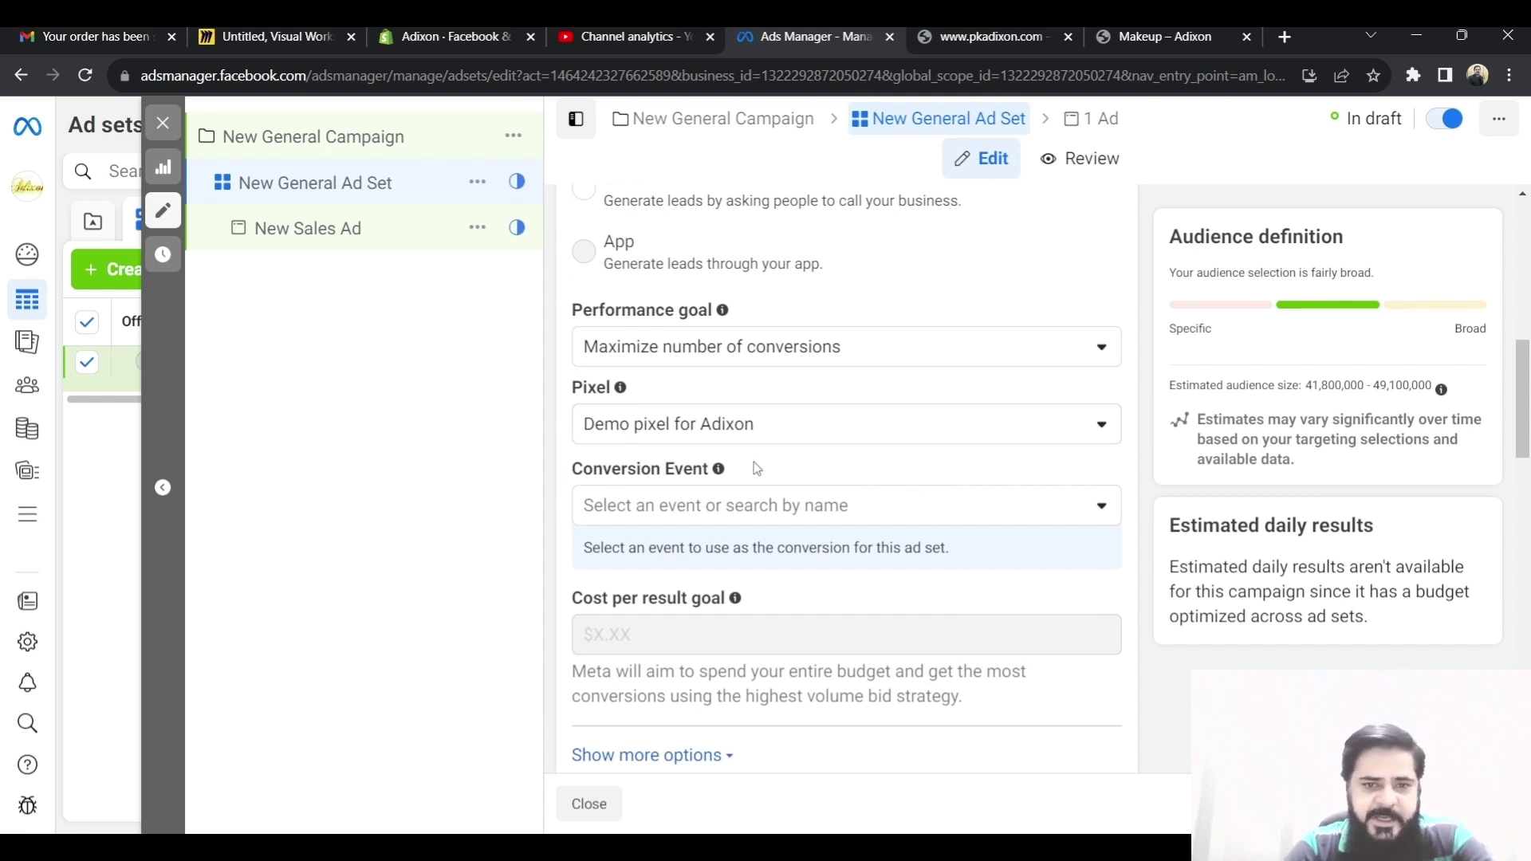
left_click(722, 438)
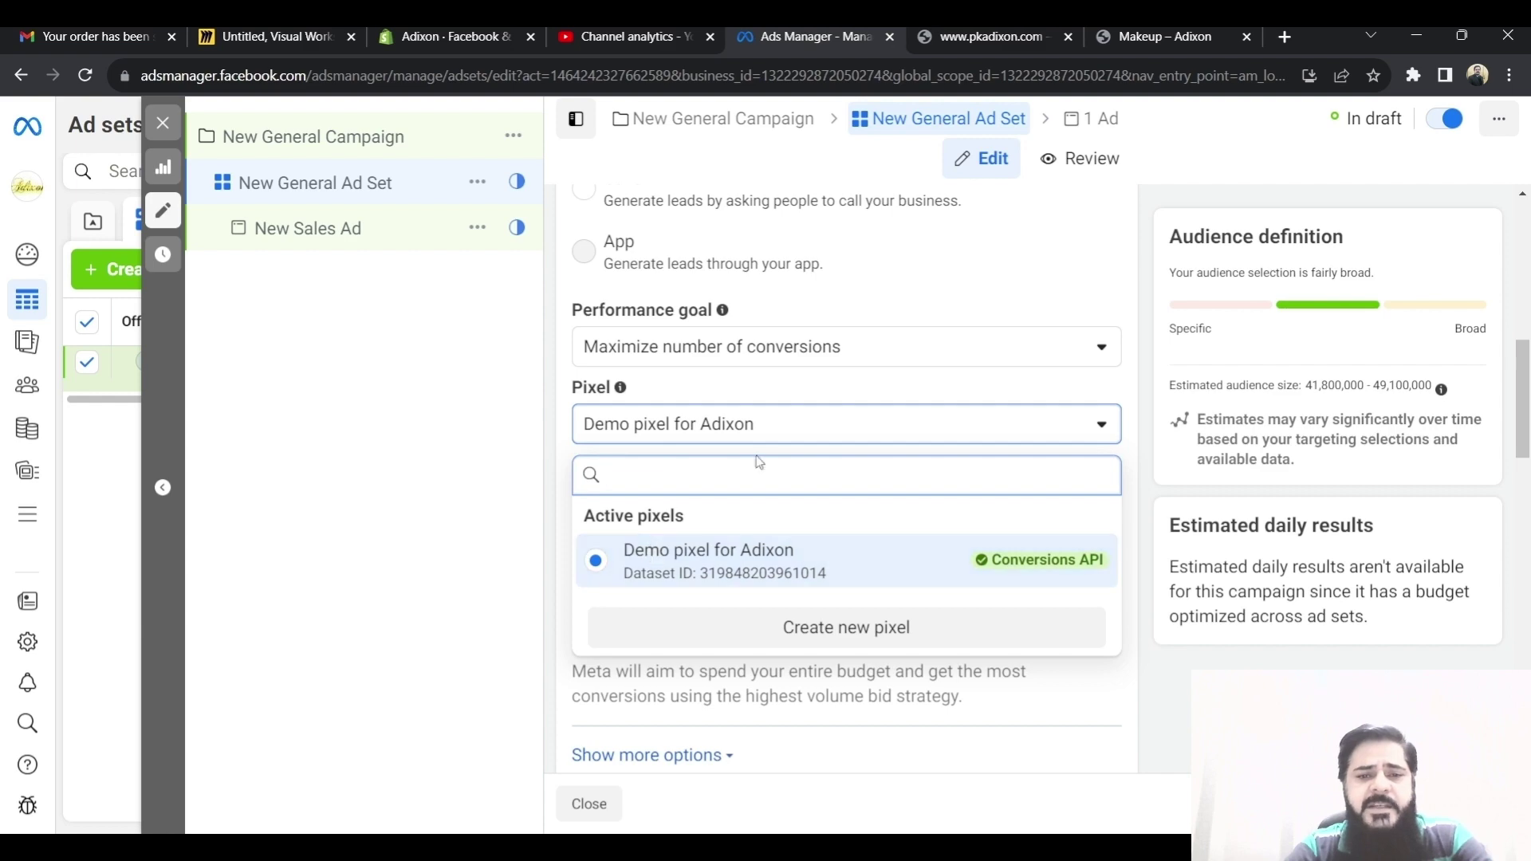
left_click(780, 430)
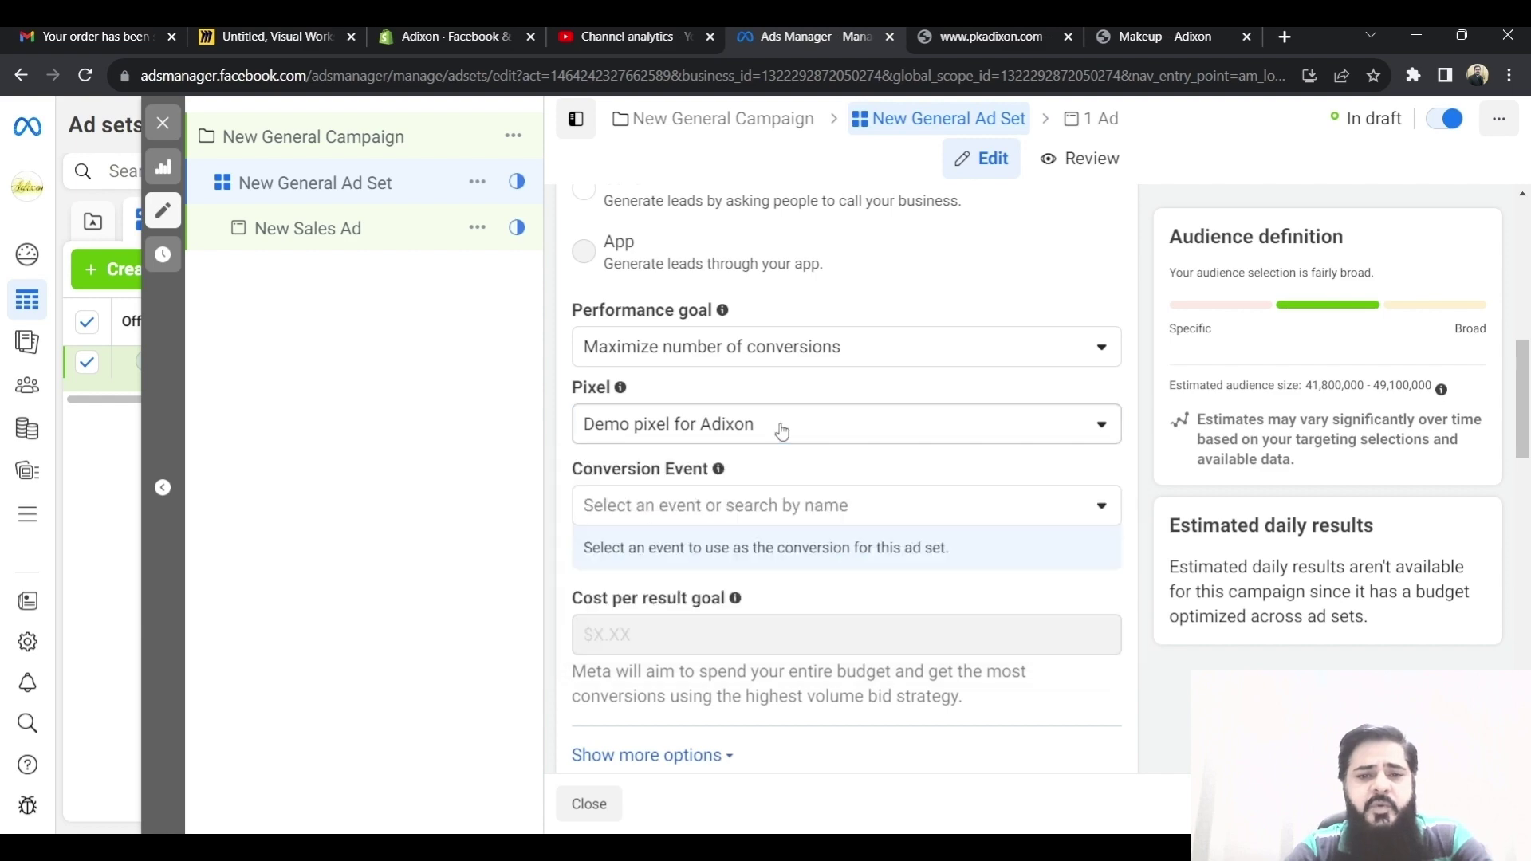
Step: Look at the form for creating a new pixel, back out without creating one and view the pixel choices again
left_click(718, 426)
left_click(805, 625)
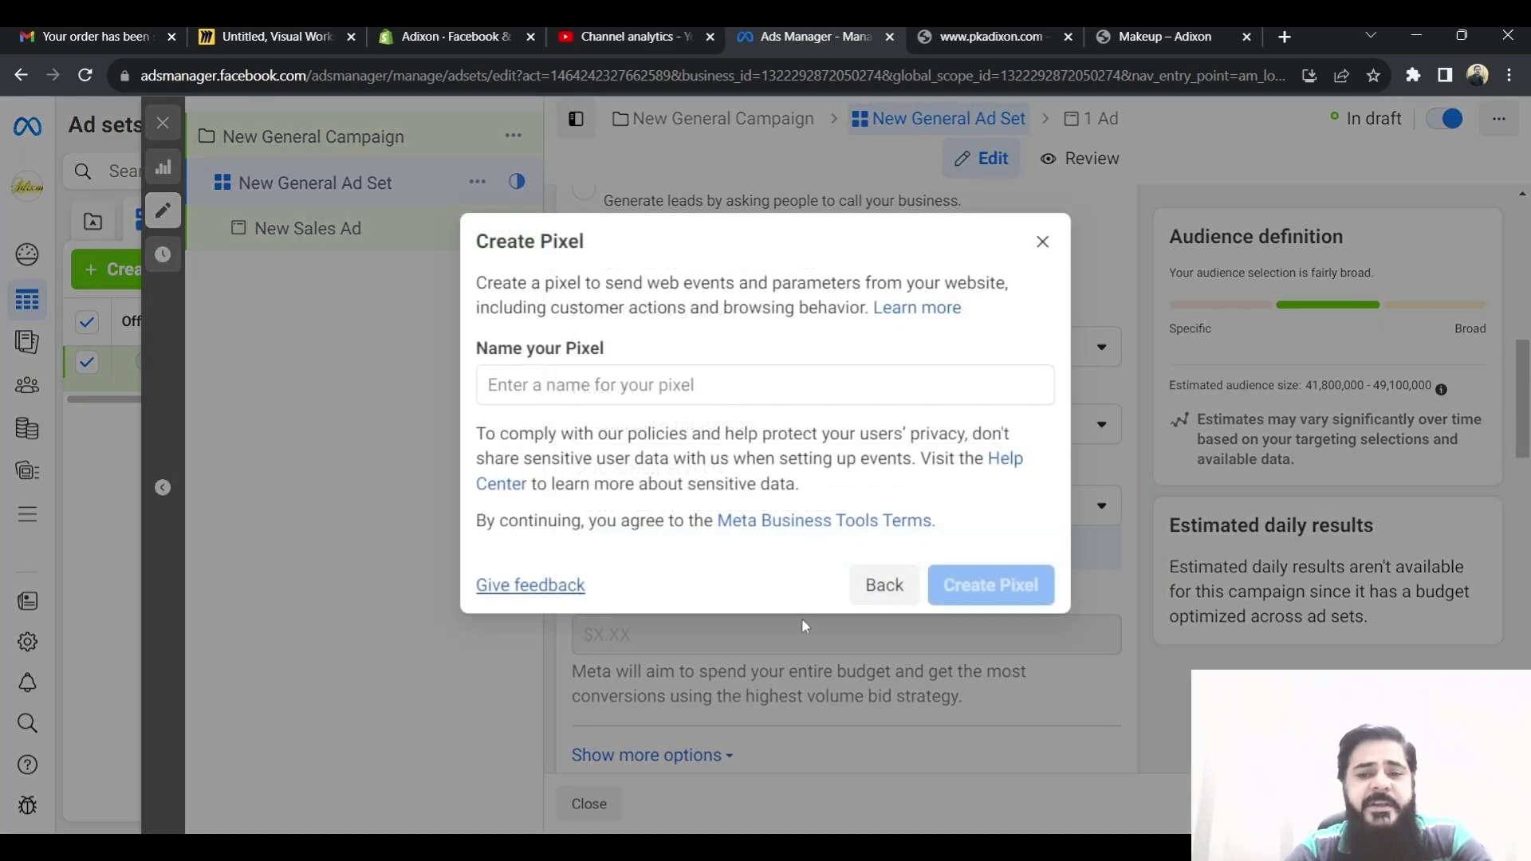
left_click(885, 590)
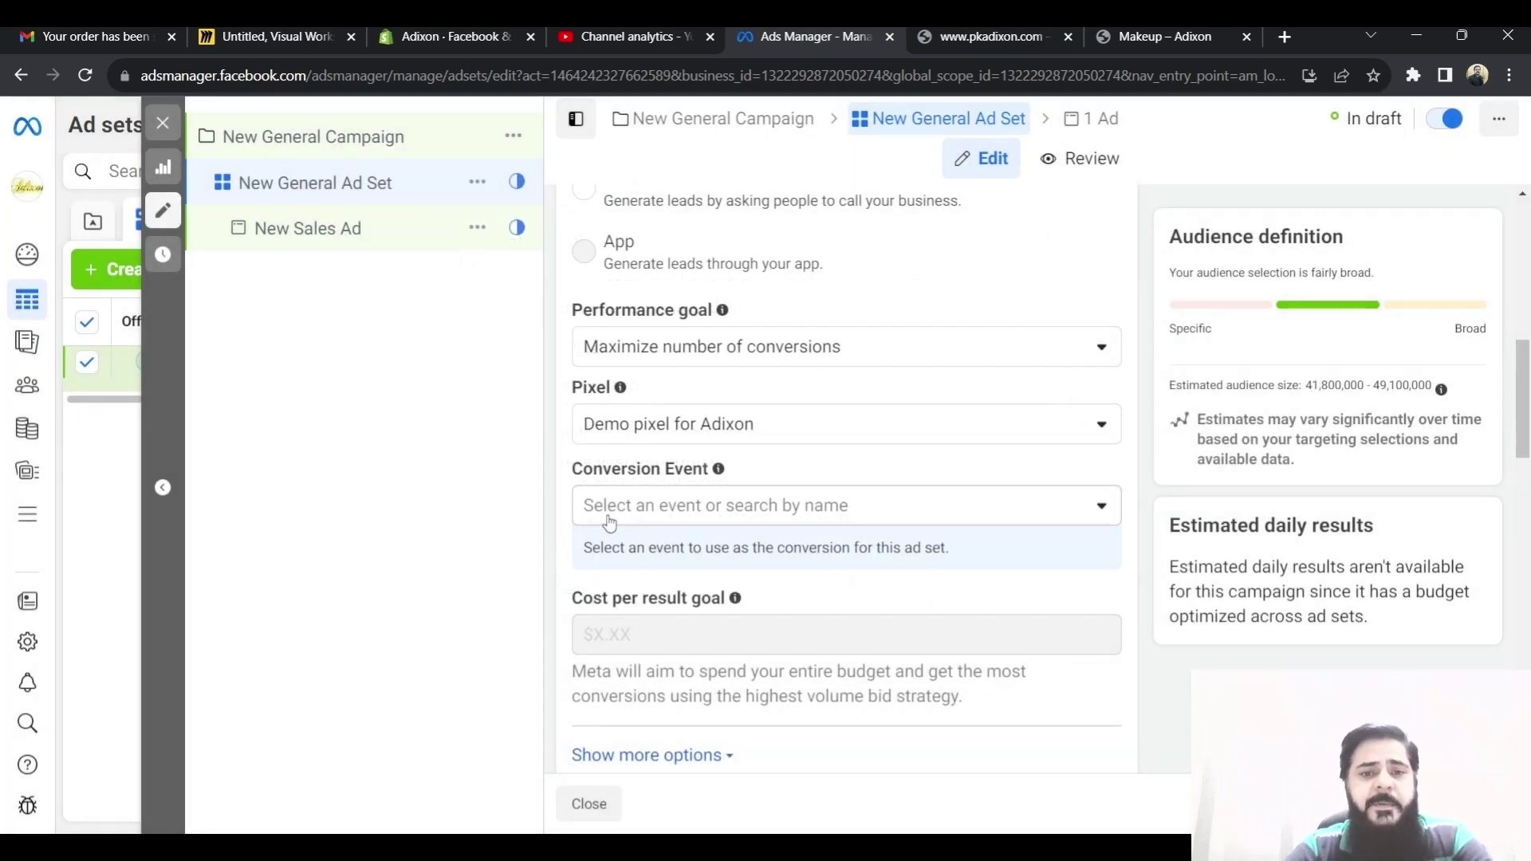
left_click(672, 436)
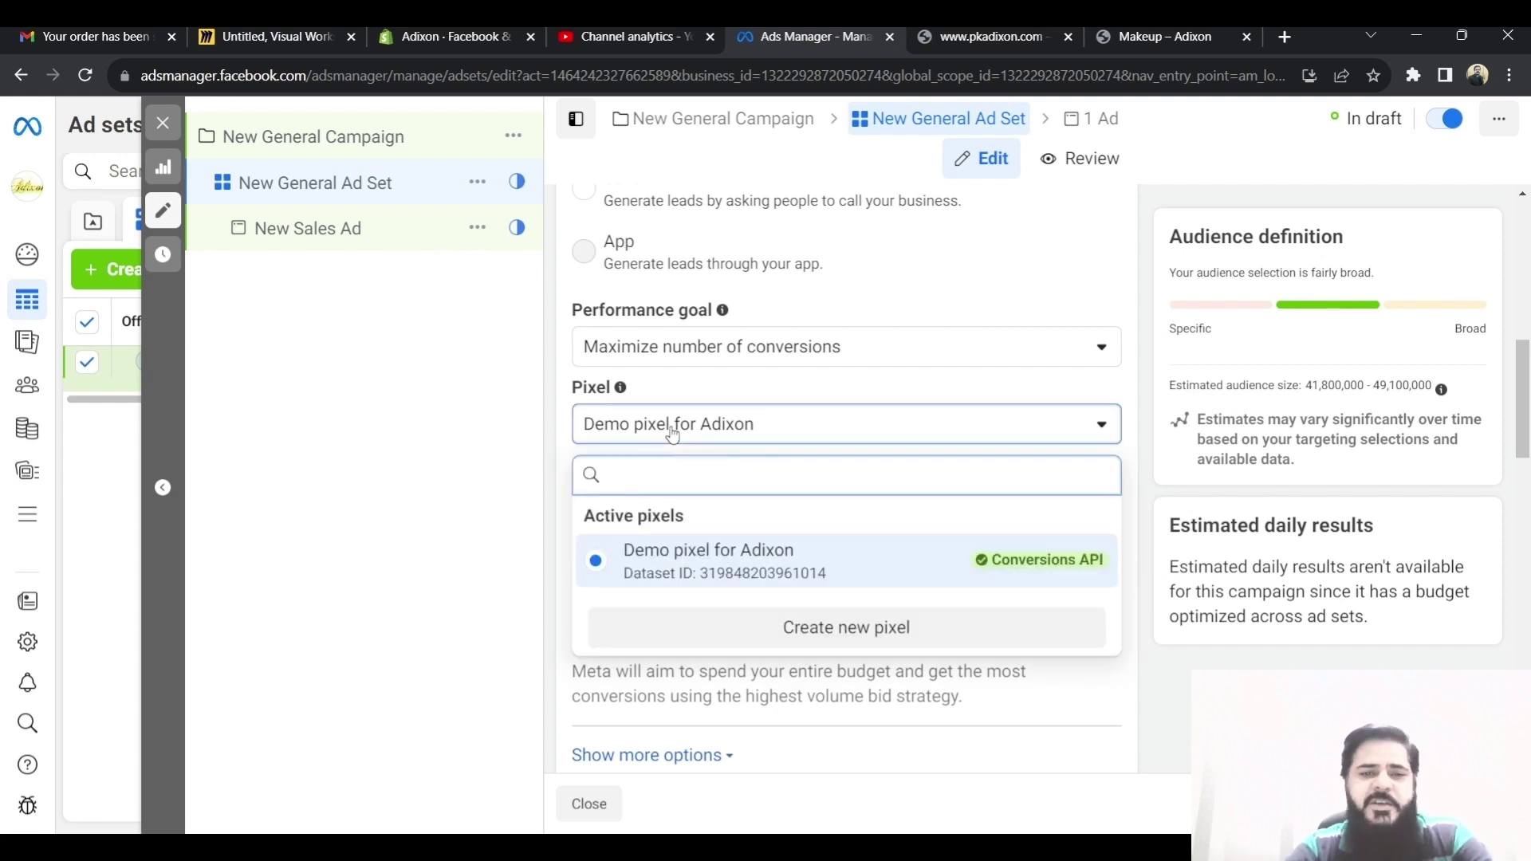
Step: Close the ad set editor and open the Demo pixel for Adixon dataset in Business settings
left_click(162, 122)
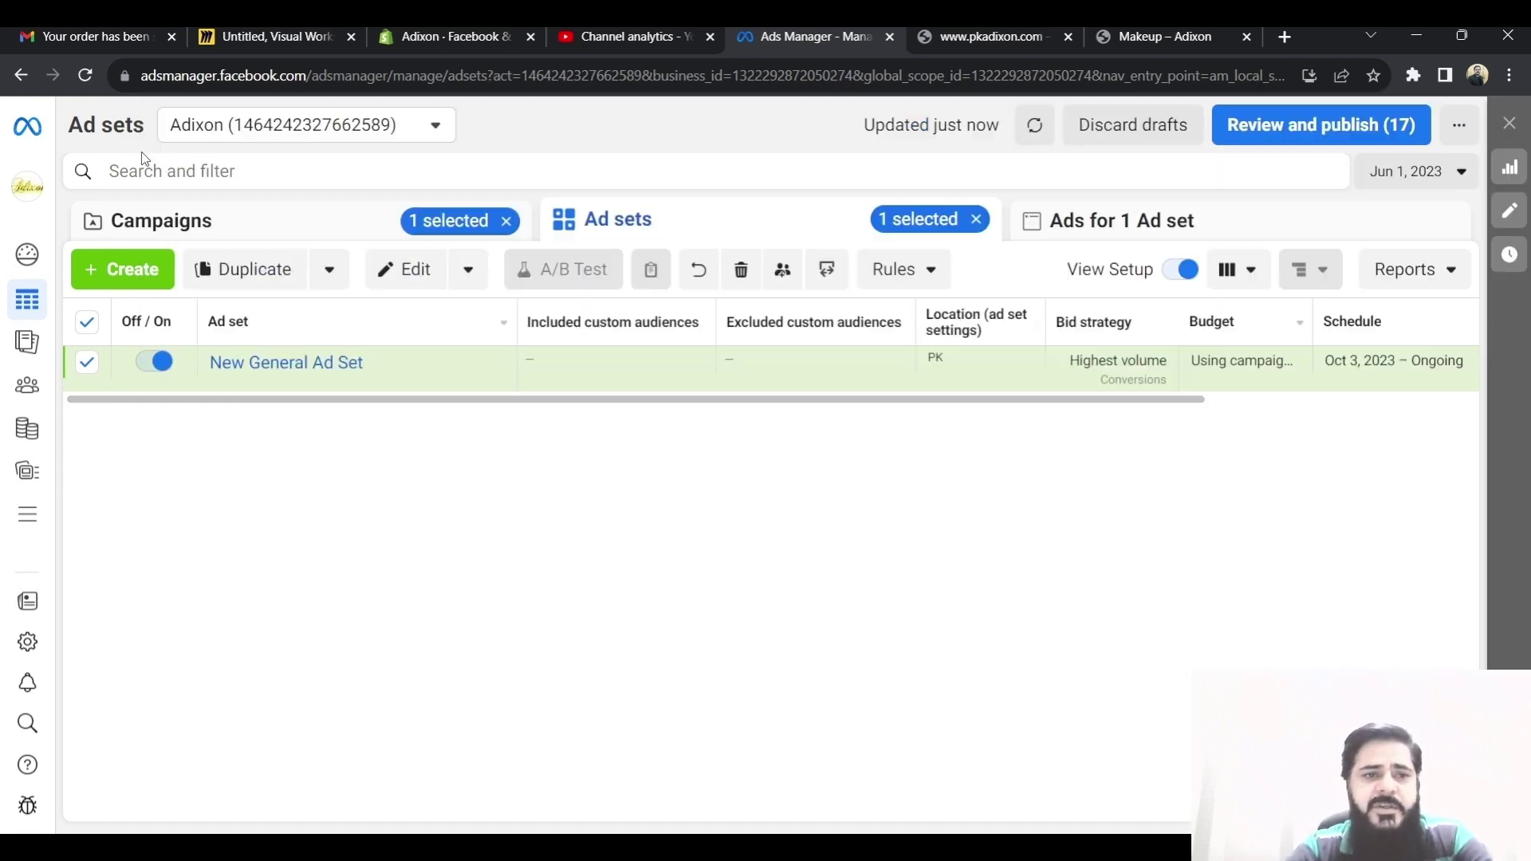
left_click(27, 640)
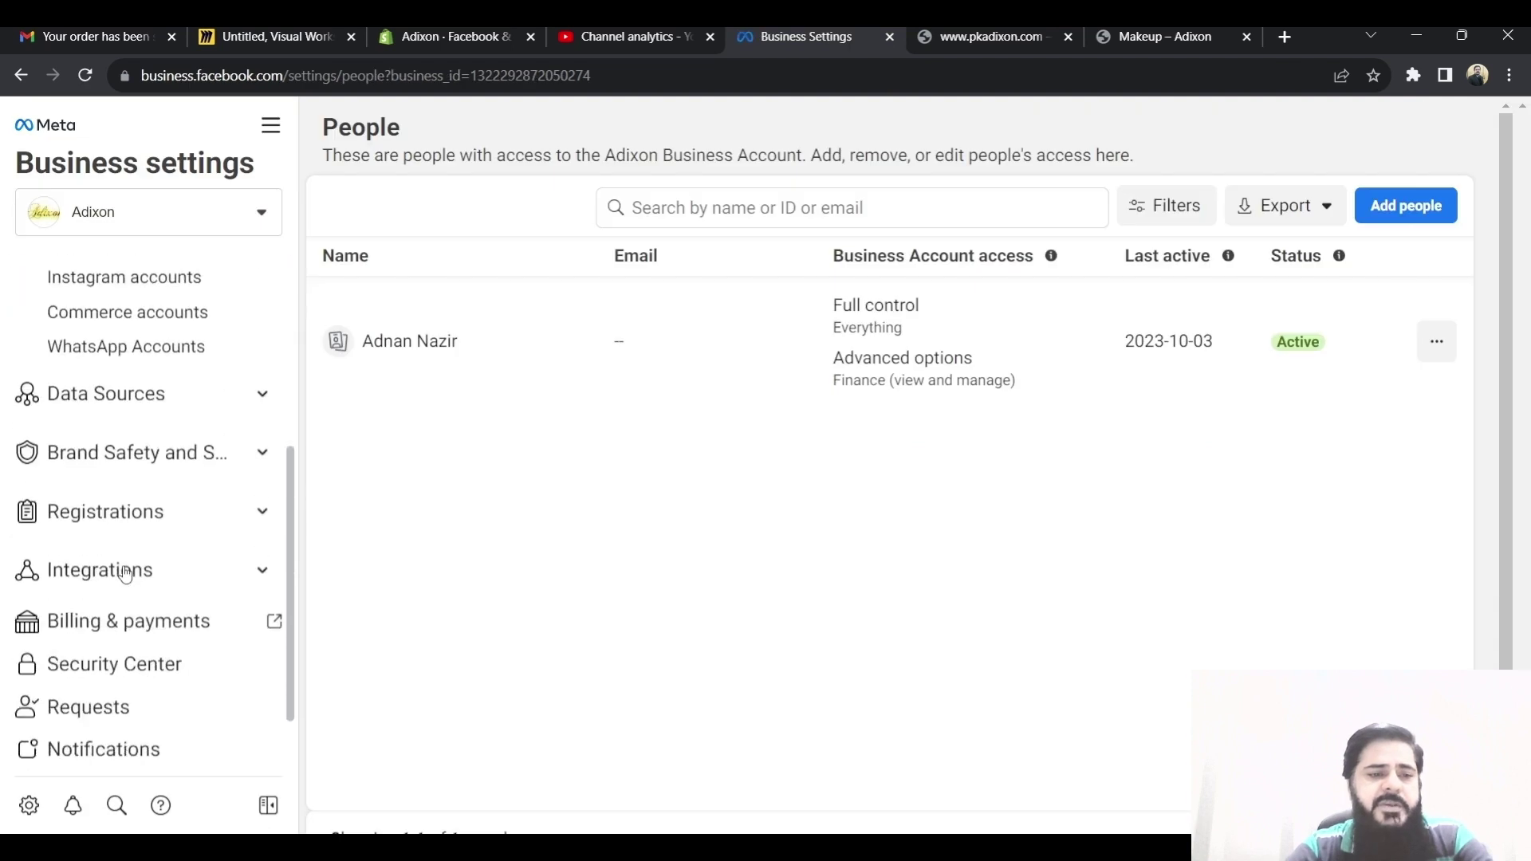
scroll(199, 478, "down", 1)
left_click(259, 351)
left_click(80, 498)
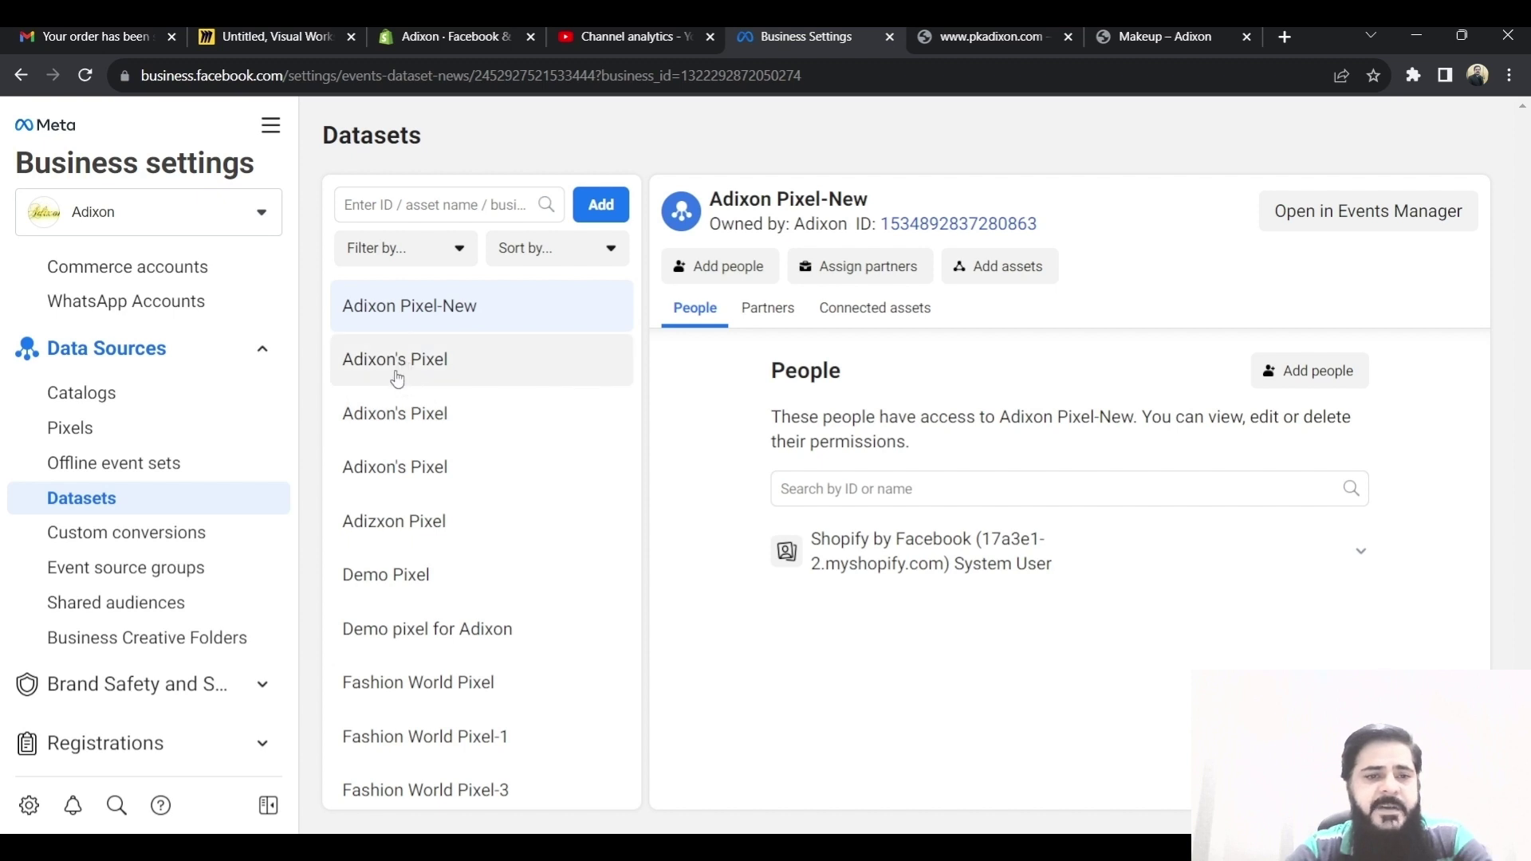
left_click(408, 631)
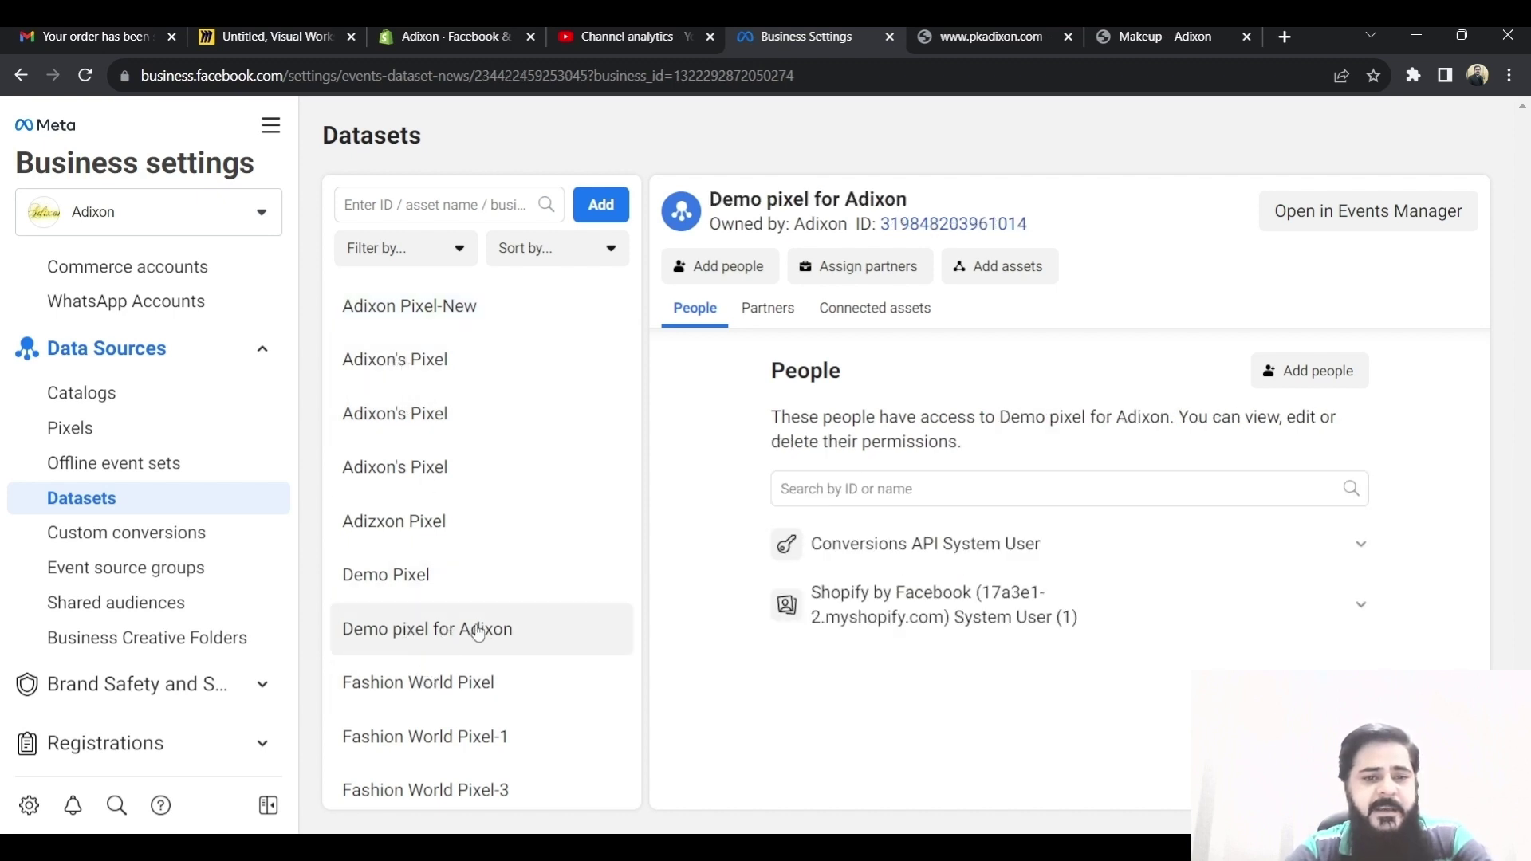
Step: Remove the Adixon ad account from the connected assets of Demo pixel for Adixon and reload the page
left_click(857, 315)
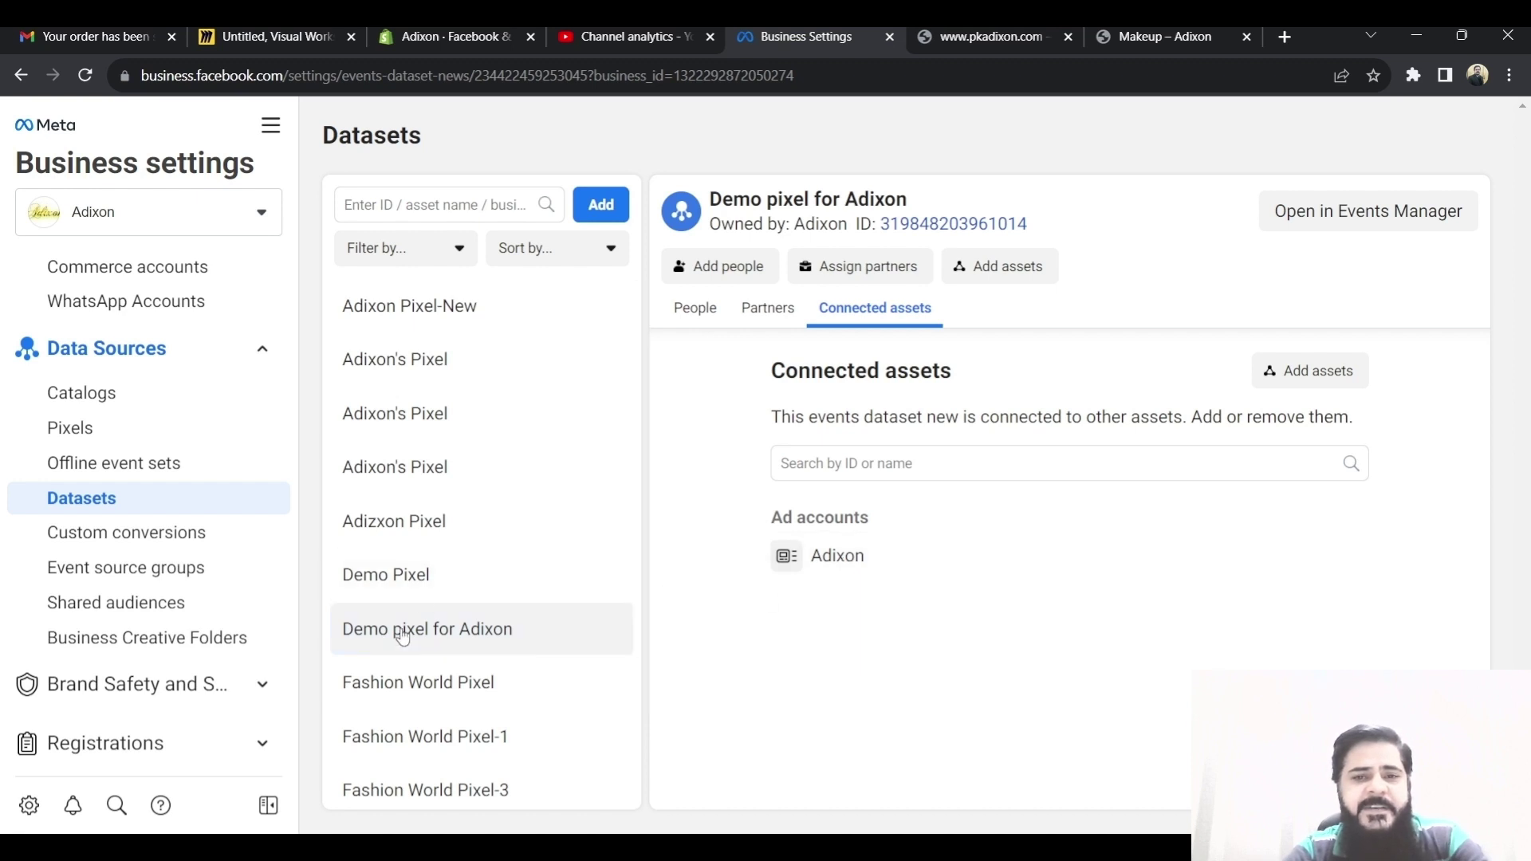
mouse_move(1332, 578)
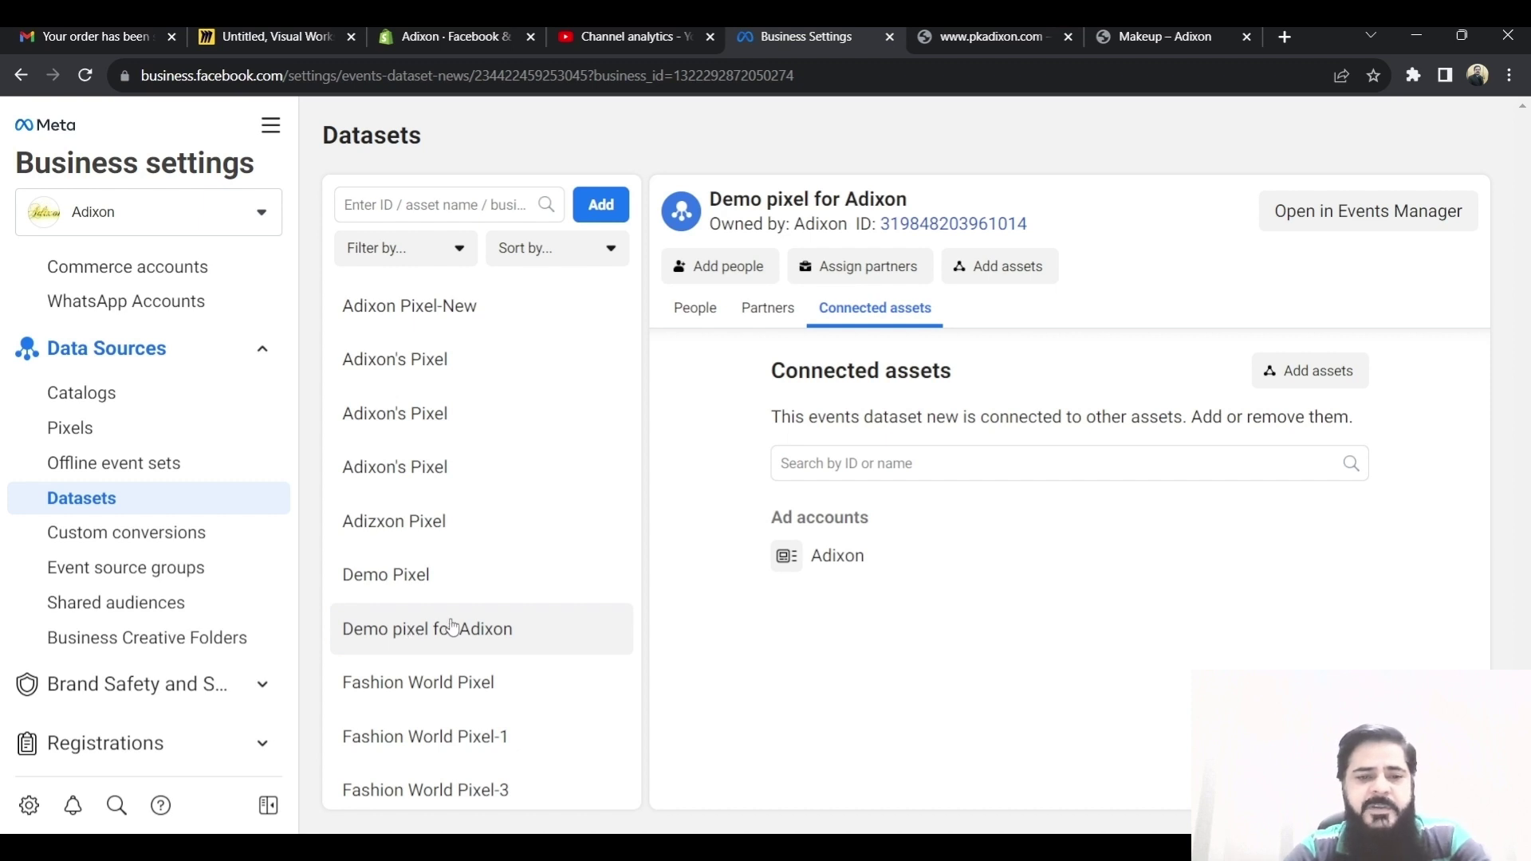
left_click(1348, 556)
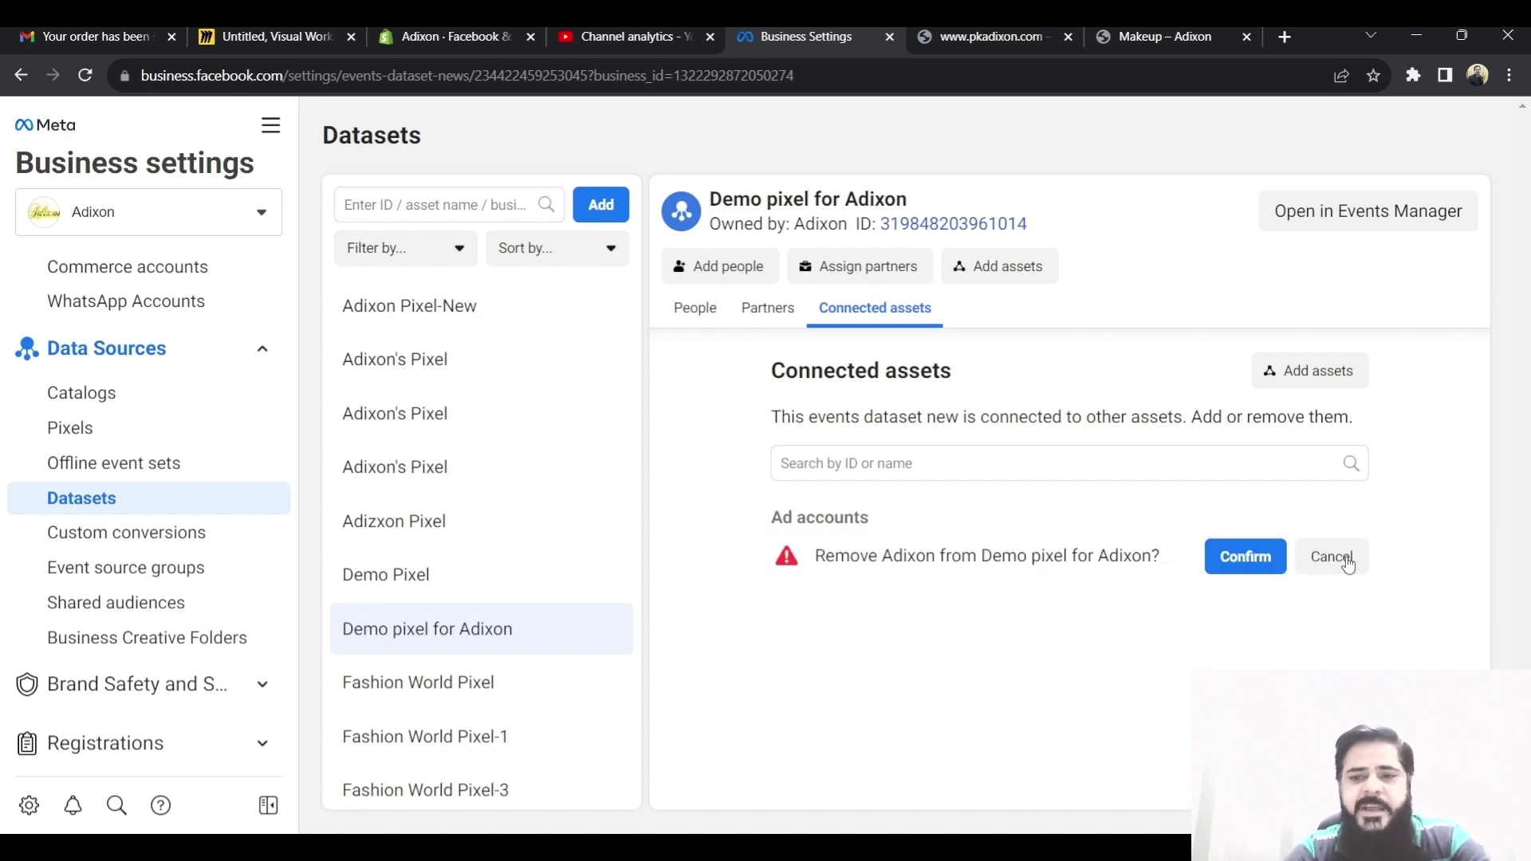
left_click(1249, 563)
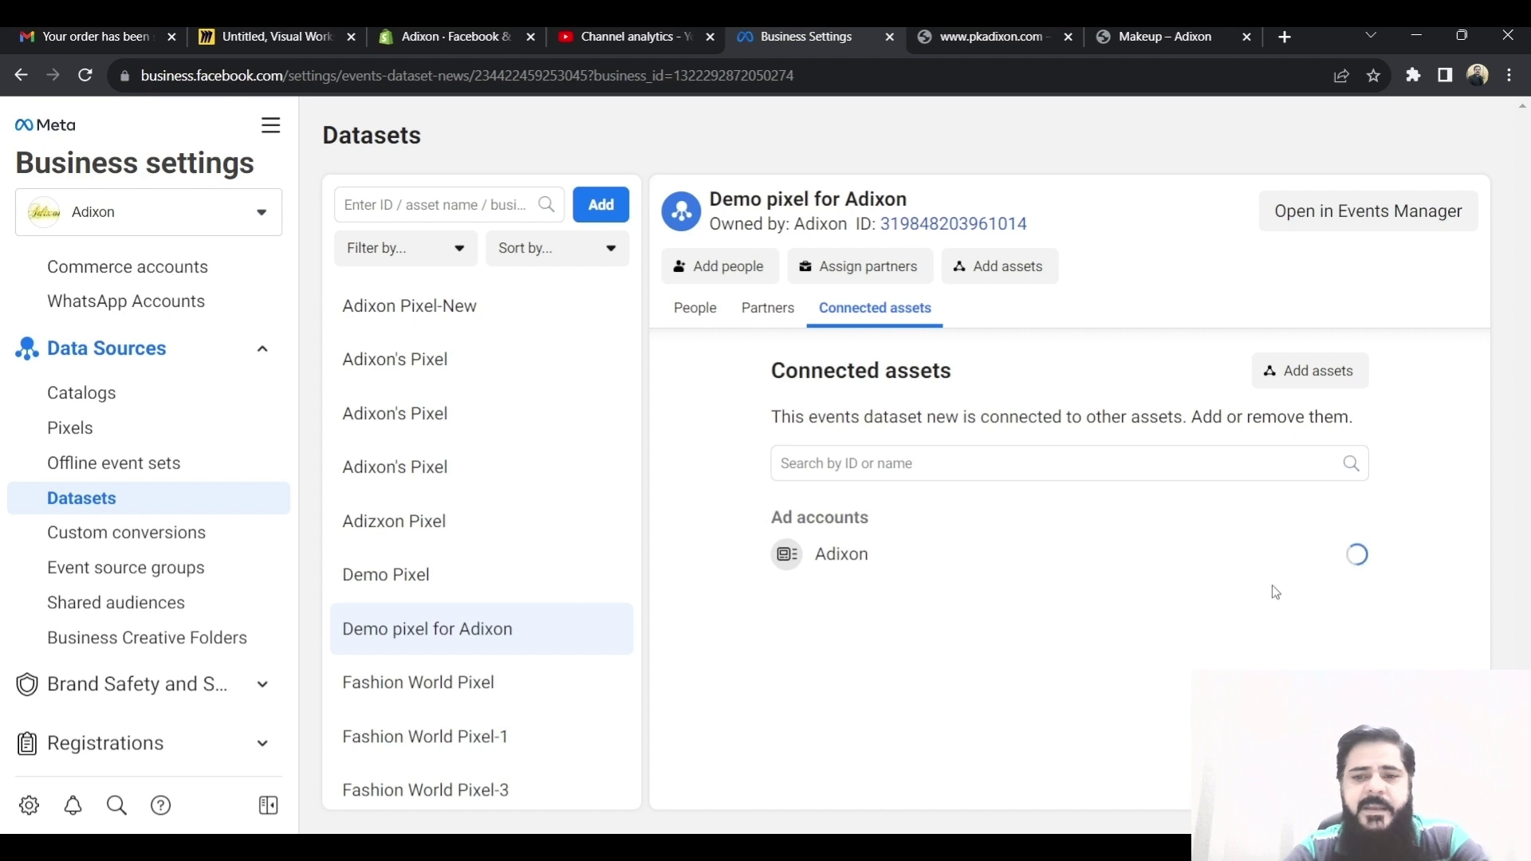
left_click(86, 76)
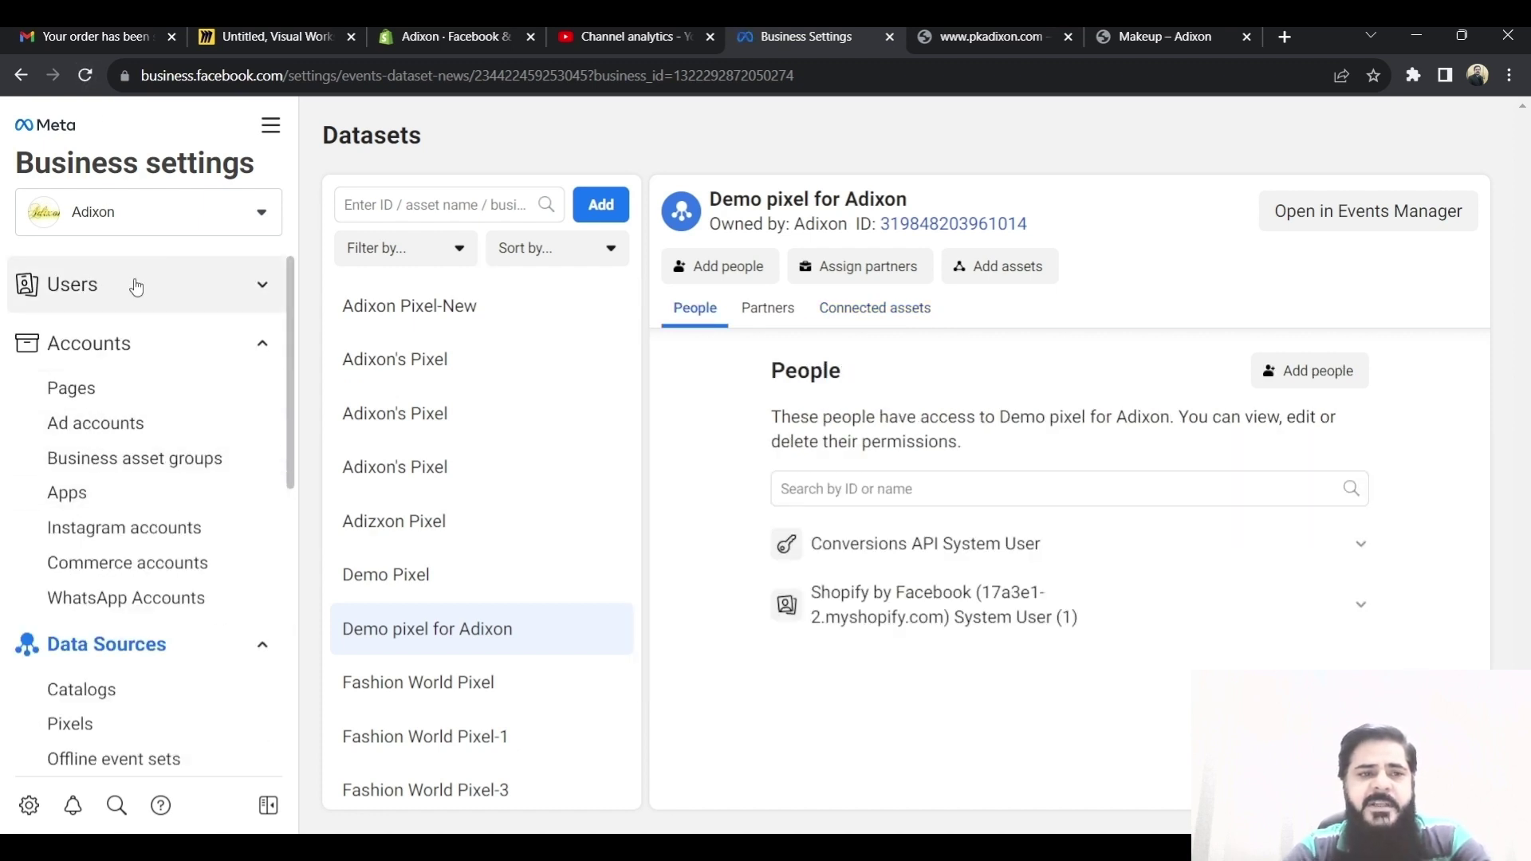
Step: Return to Ads Manager and select the Adixon ad account again
left_click(270, 126)
left_click(368, 256)
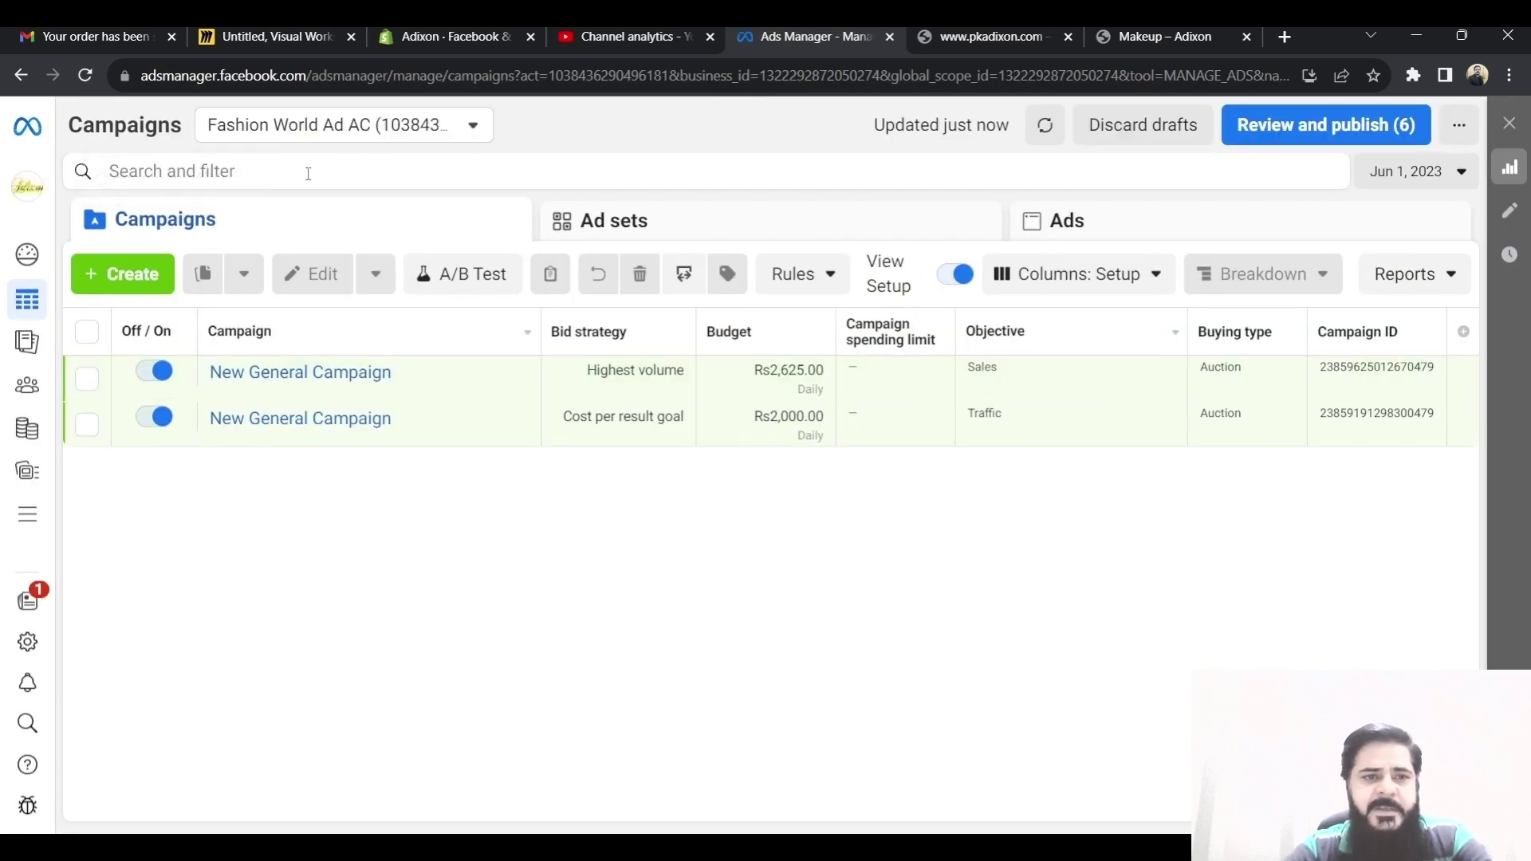
left_click(476, 125)
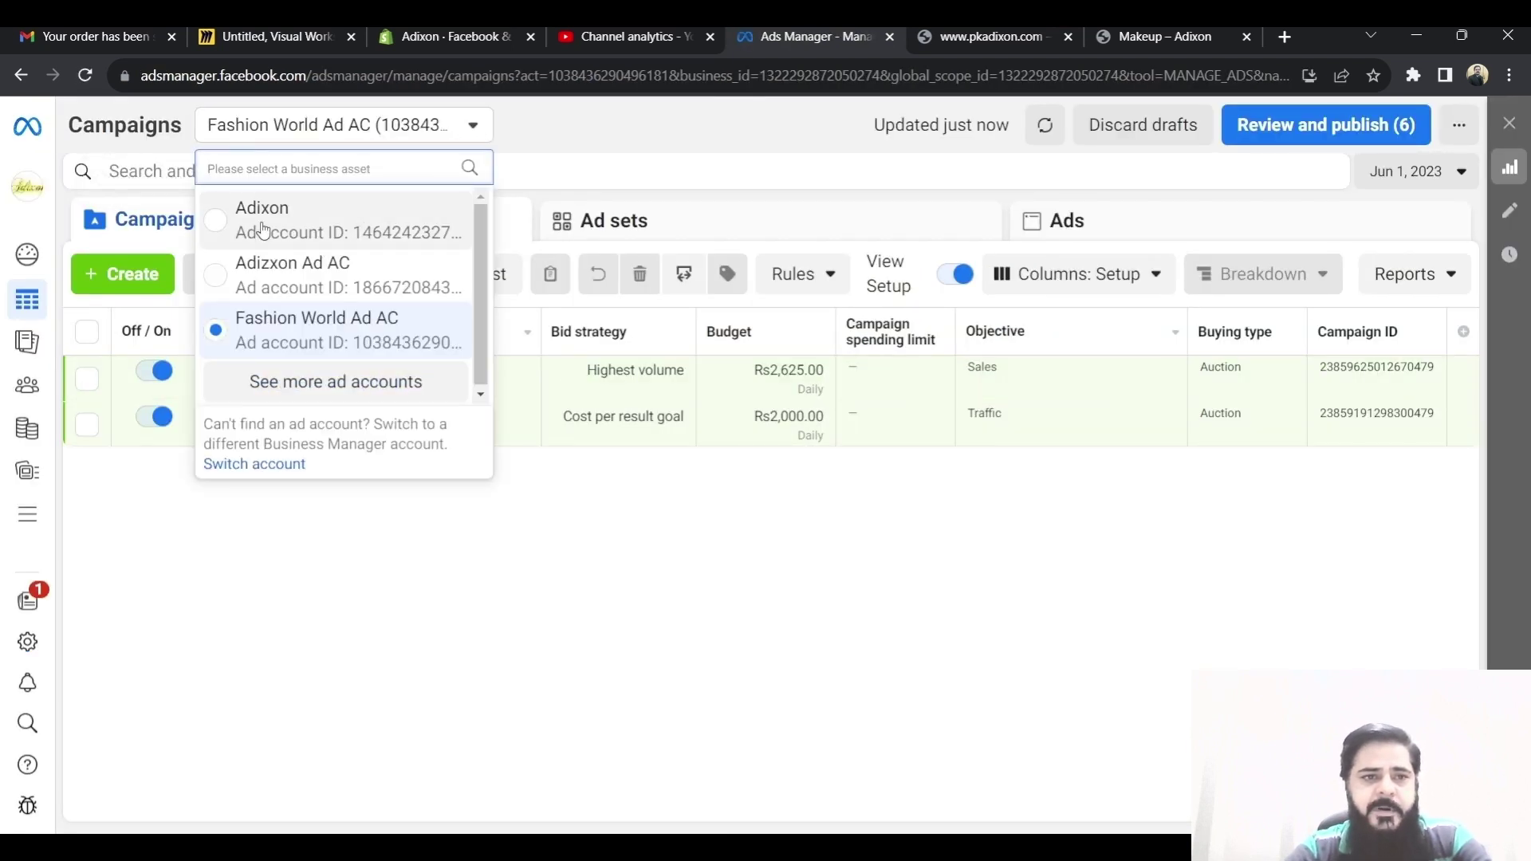
left_click(217, 223)
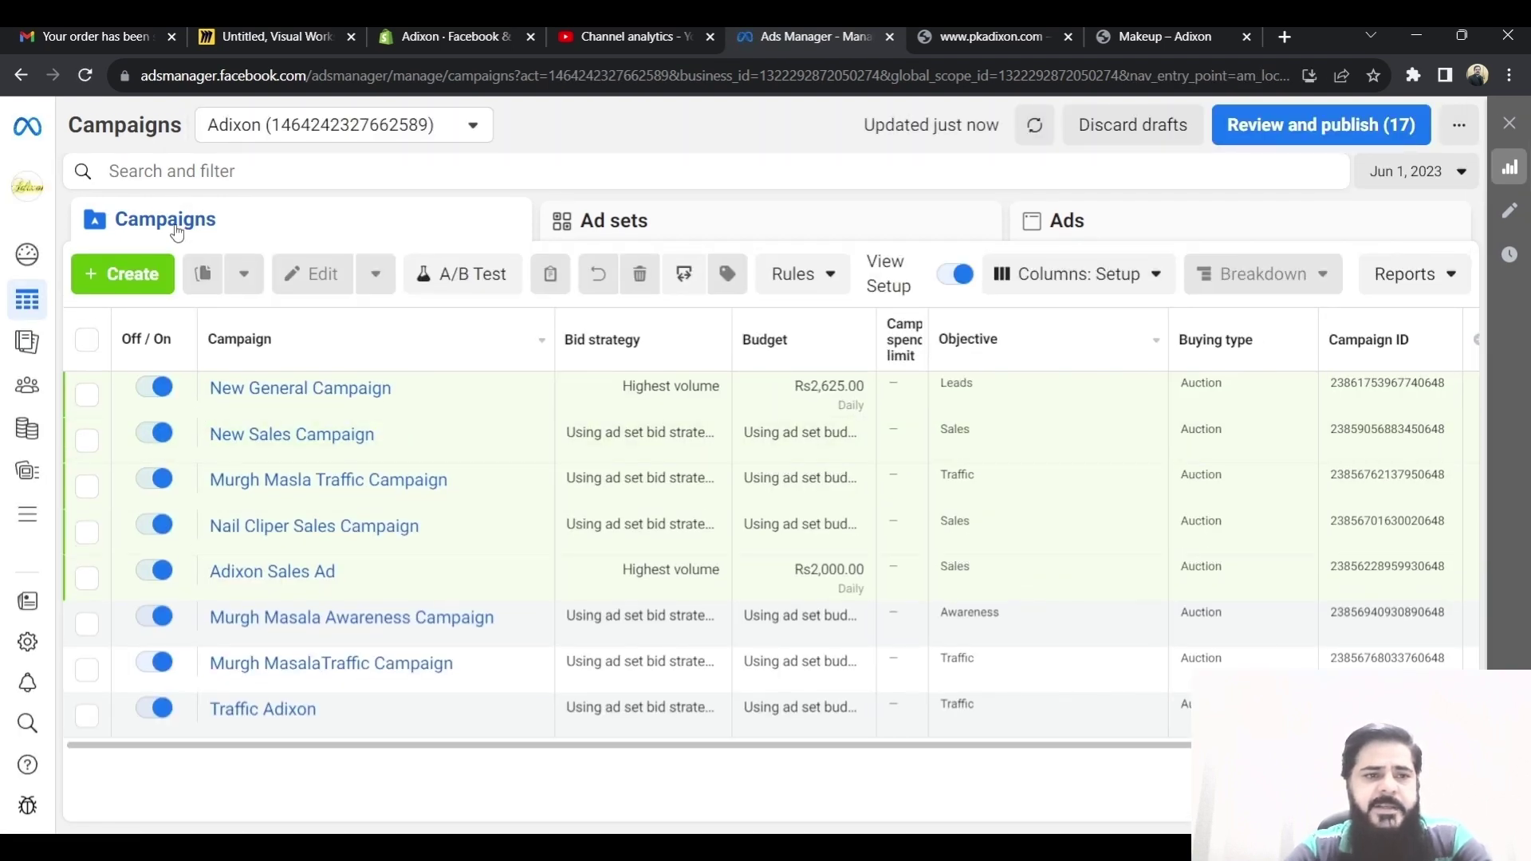
Step: Open New General Ad Set for editing and check the Pixel section of its conversion settings
mouse_move(310, 416)
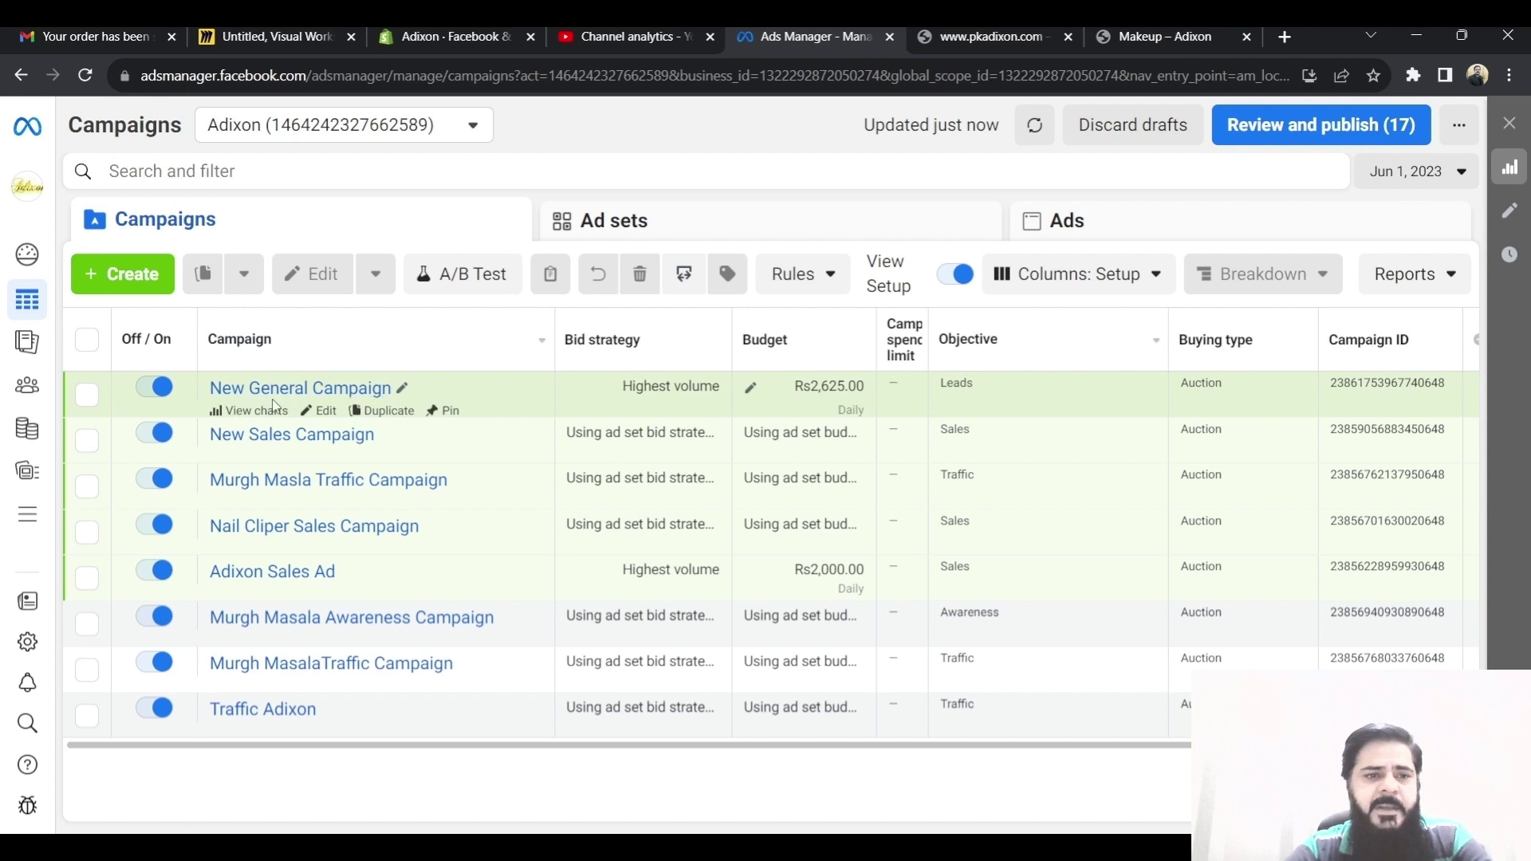
left_click(310, 413)
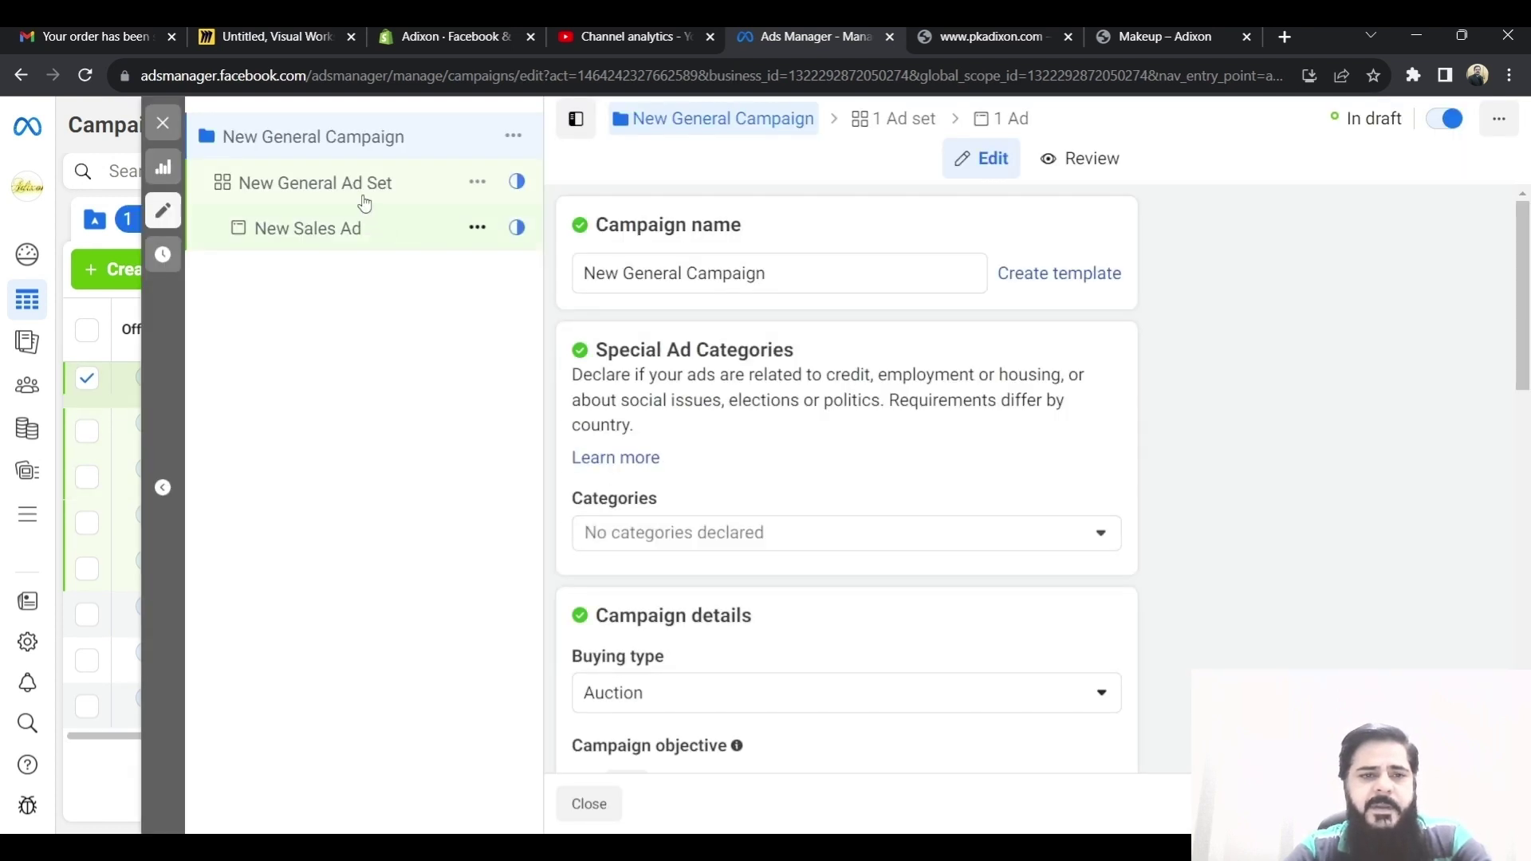
left_click(349, 184)
scroll(660, 643, "down", 6)
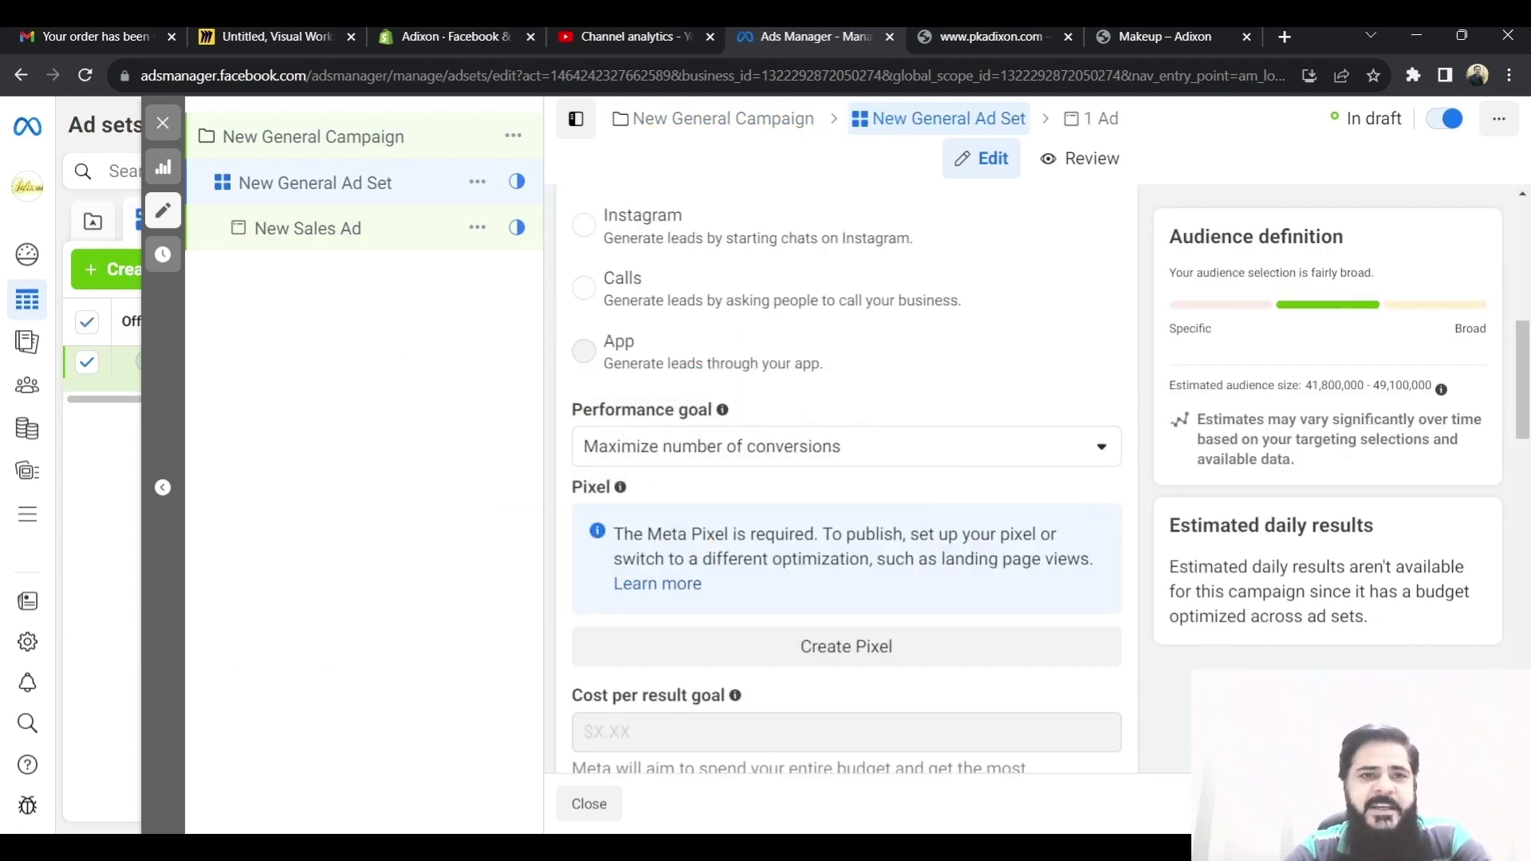
Step: Close the ad set editor and open the Demo pixel for Adixon dataset under the data sources in Business settings
left_click(163, 123)
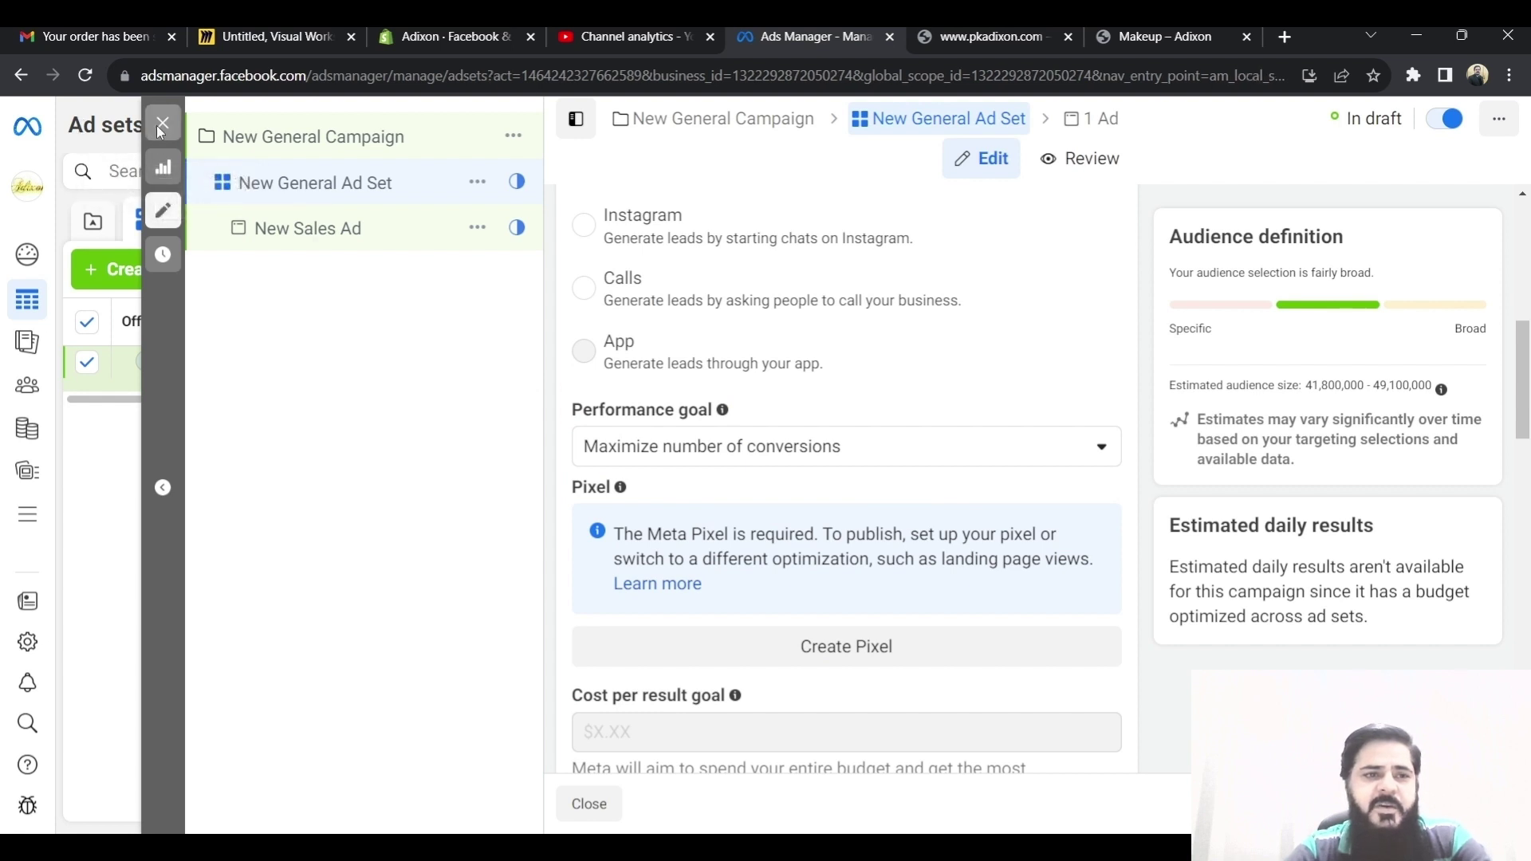
left_click(28, 644)
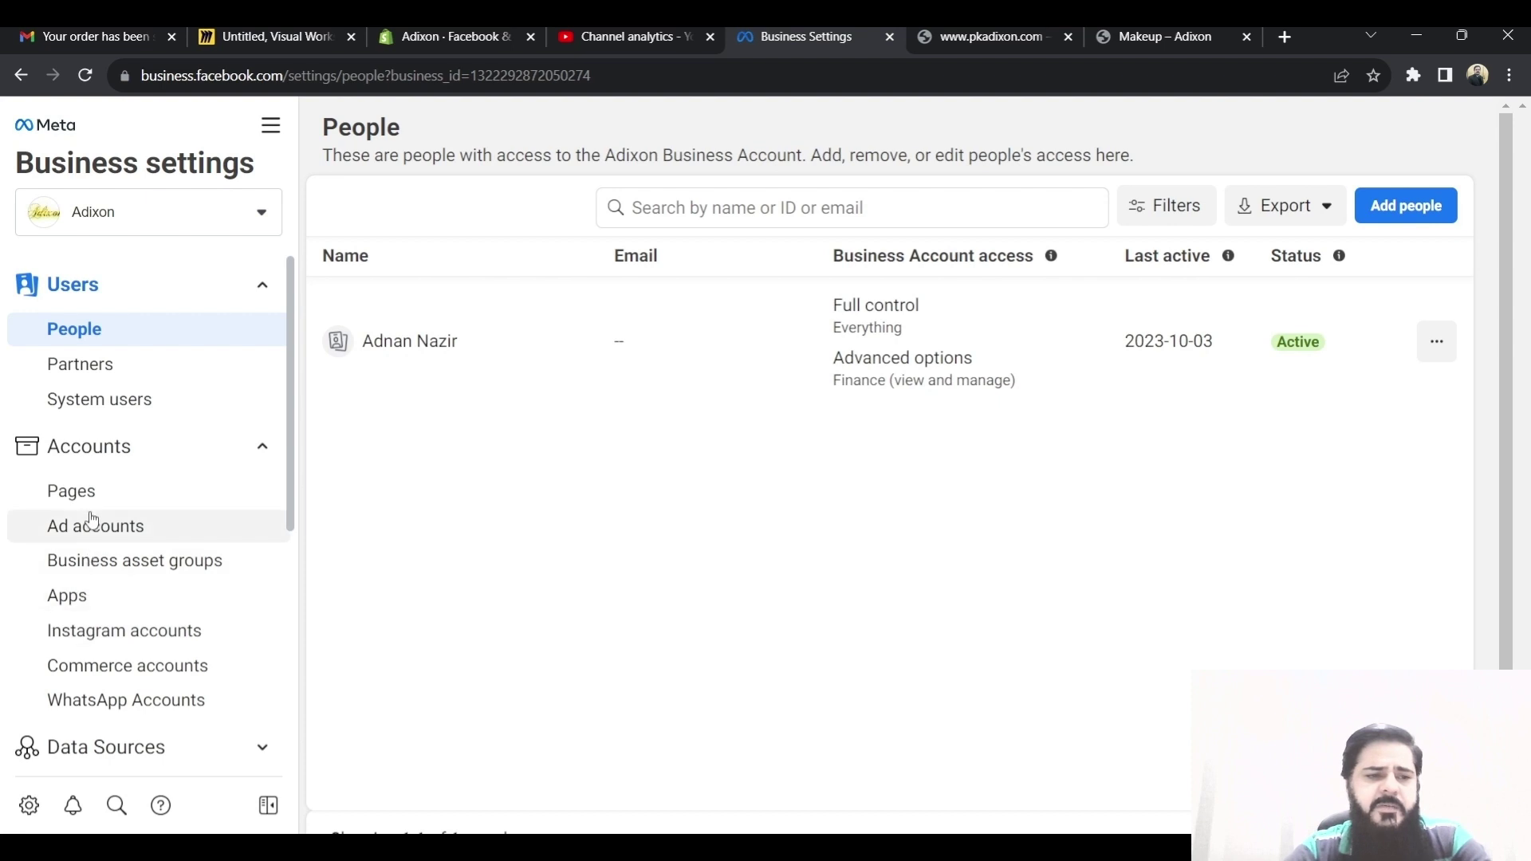
scroll(96, 520, "down", 2)
scroll(96, 520, "down", 2)
left_click(212, 448)
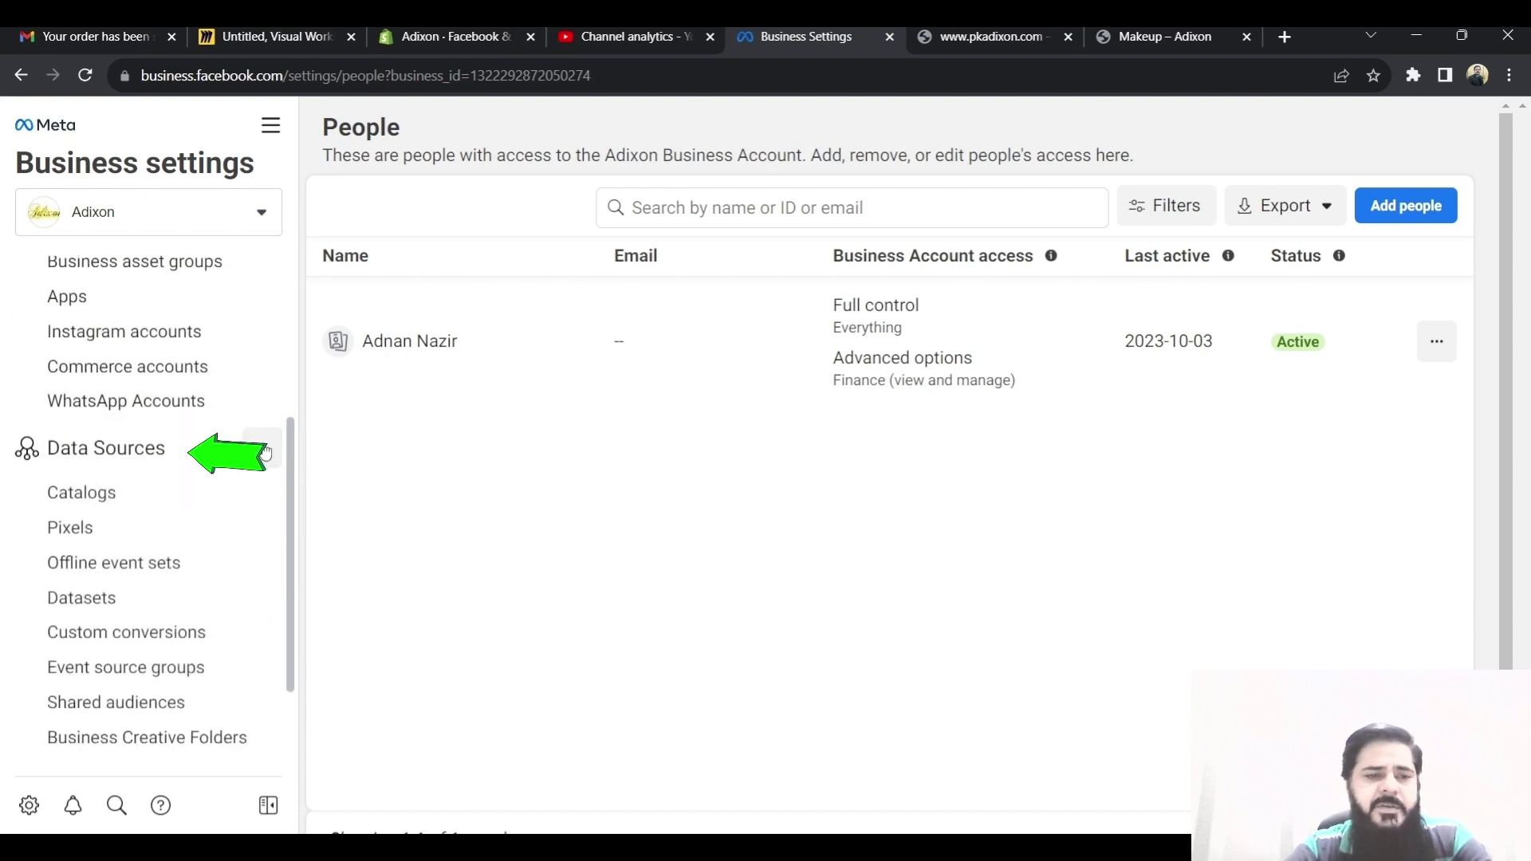
left_click(100, 600)
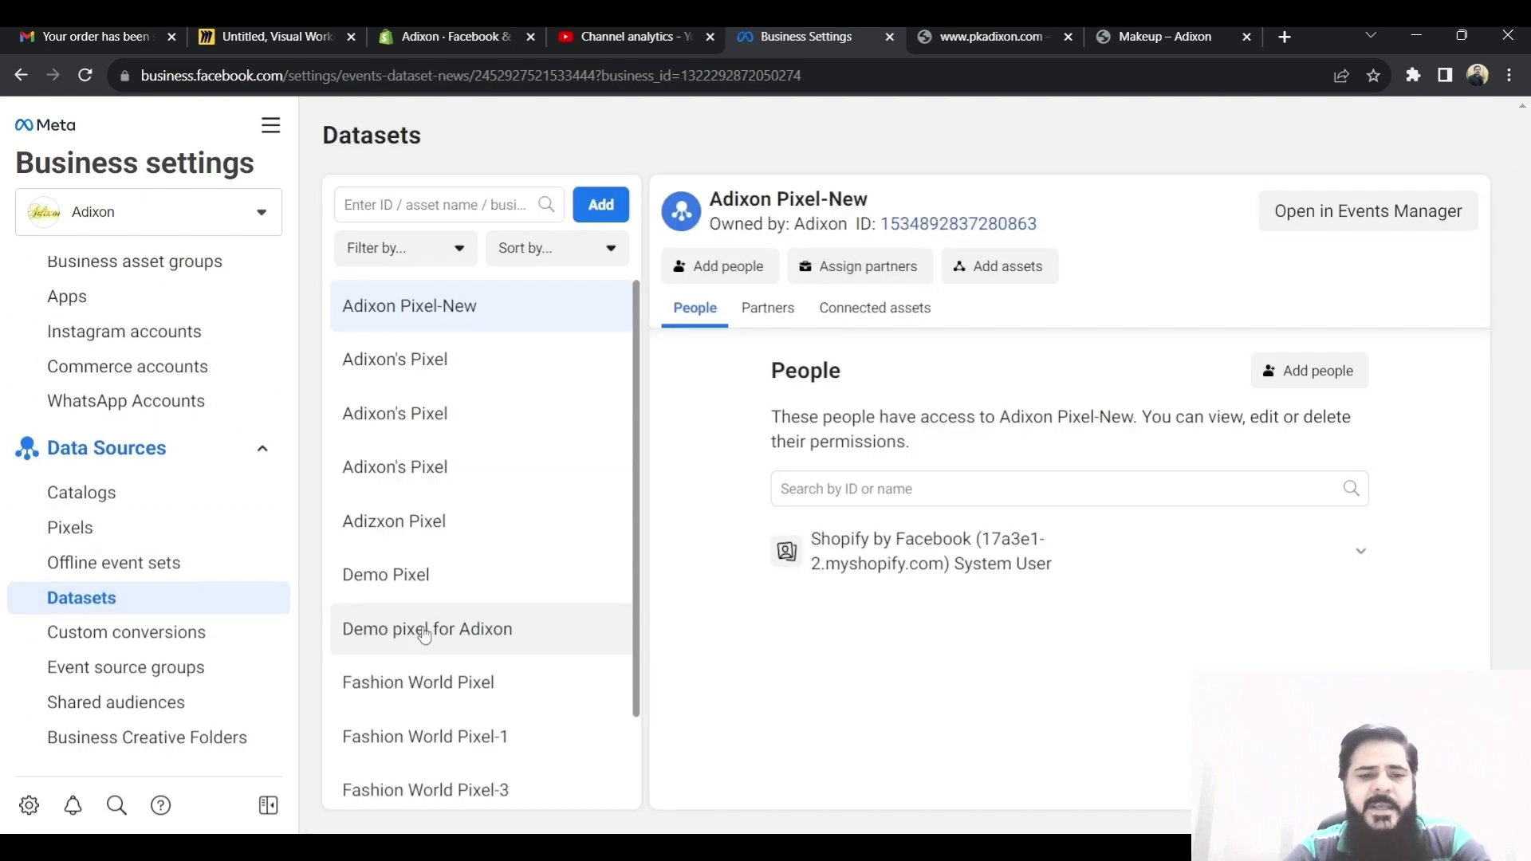
left_click(407, 630)
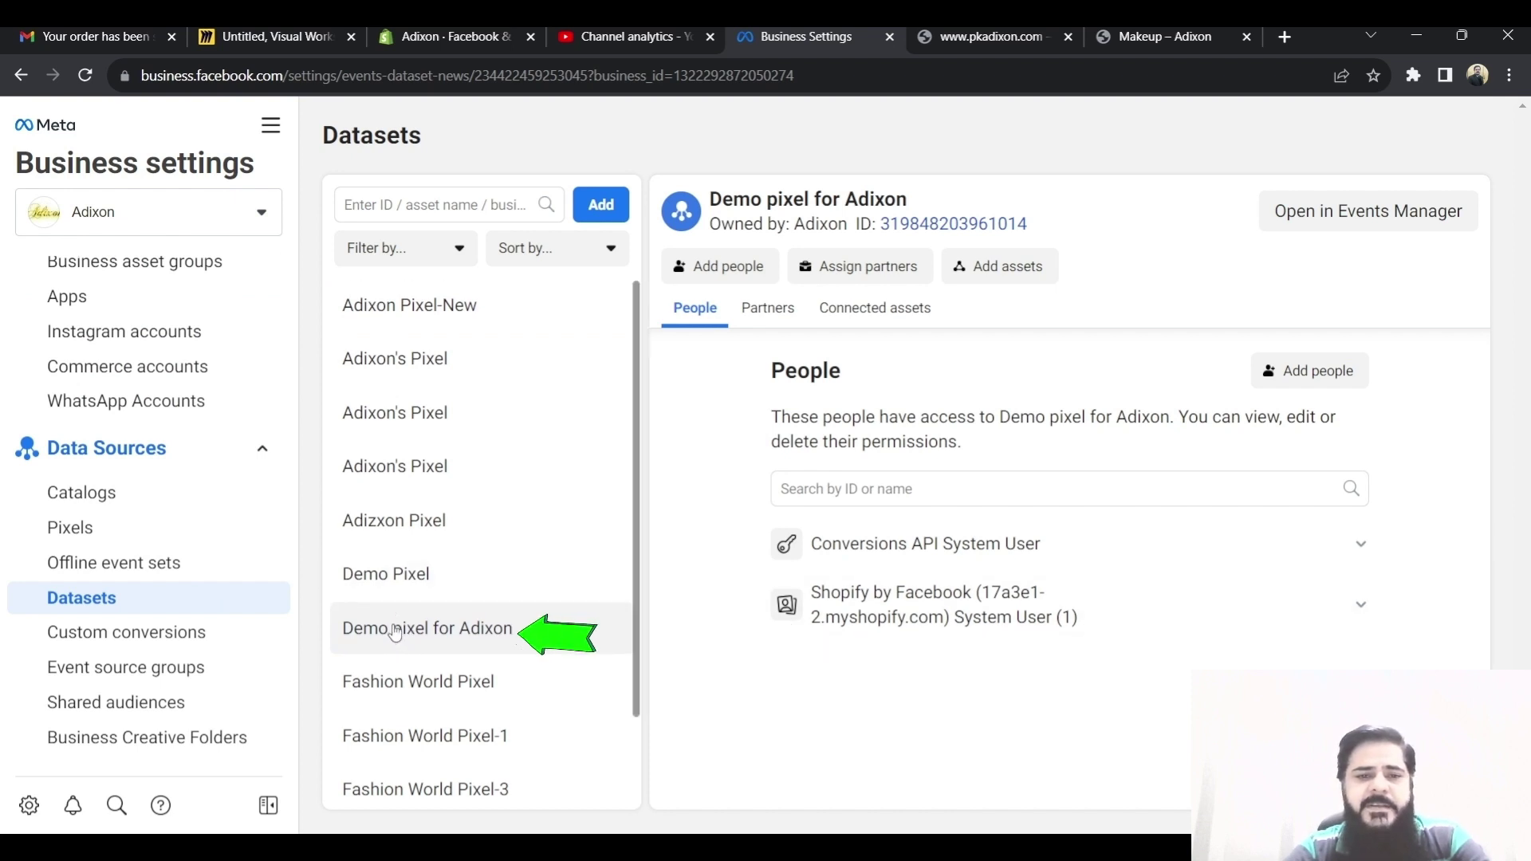
Step: Review the connected assets of Demo pixel for Adixon and add the Adixon ad account to them
left_click(860, 313)
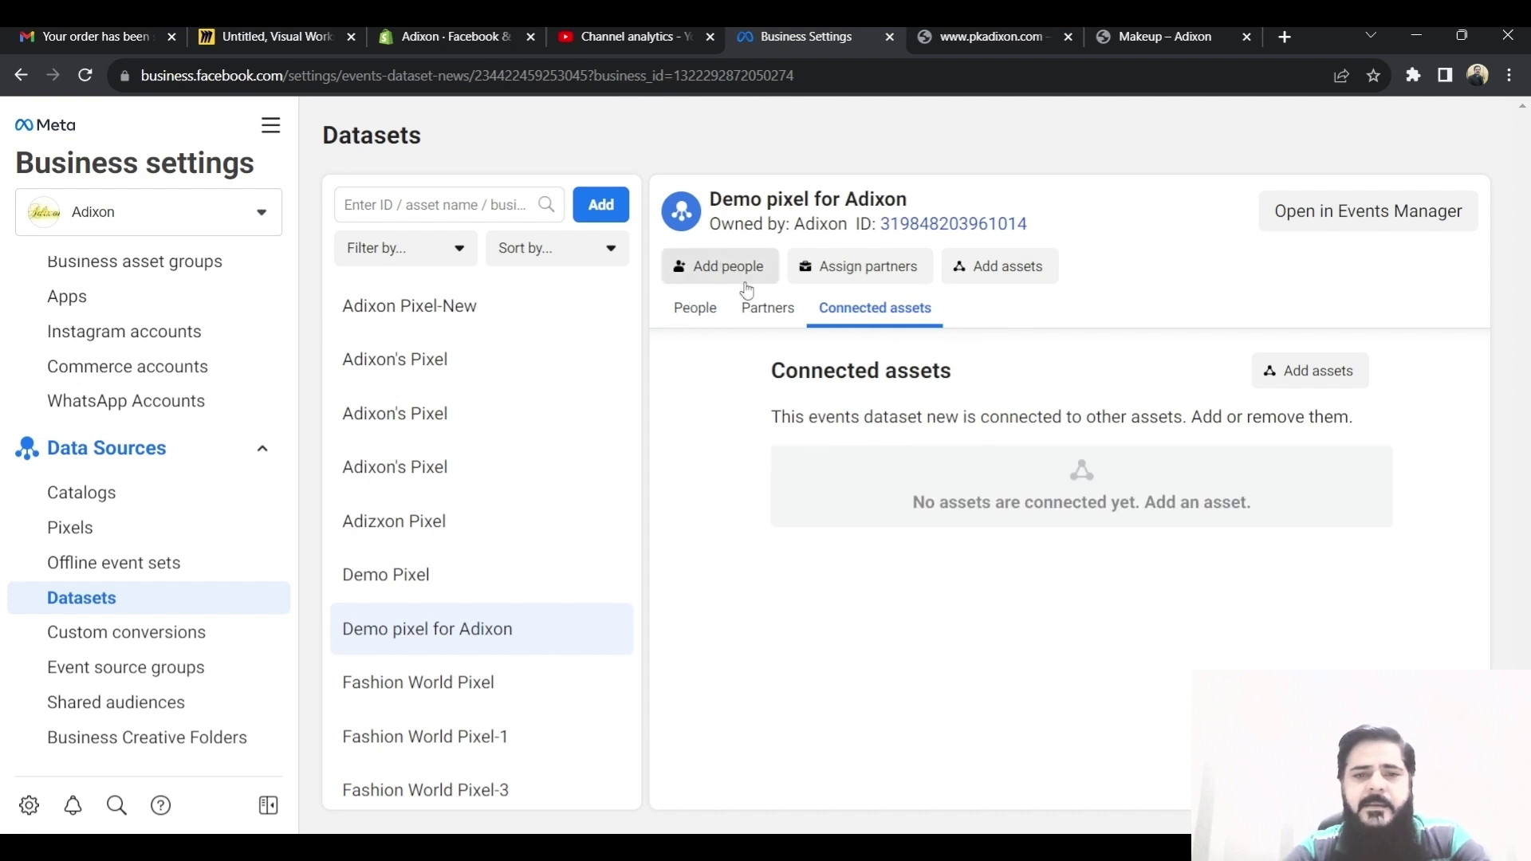
left_click(766, 309)
left_click(695, 308)
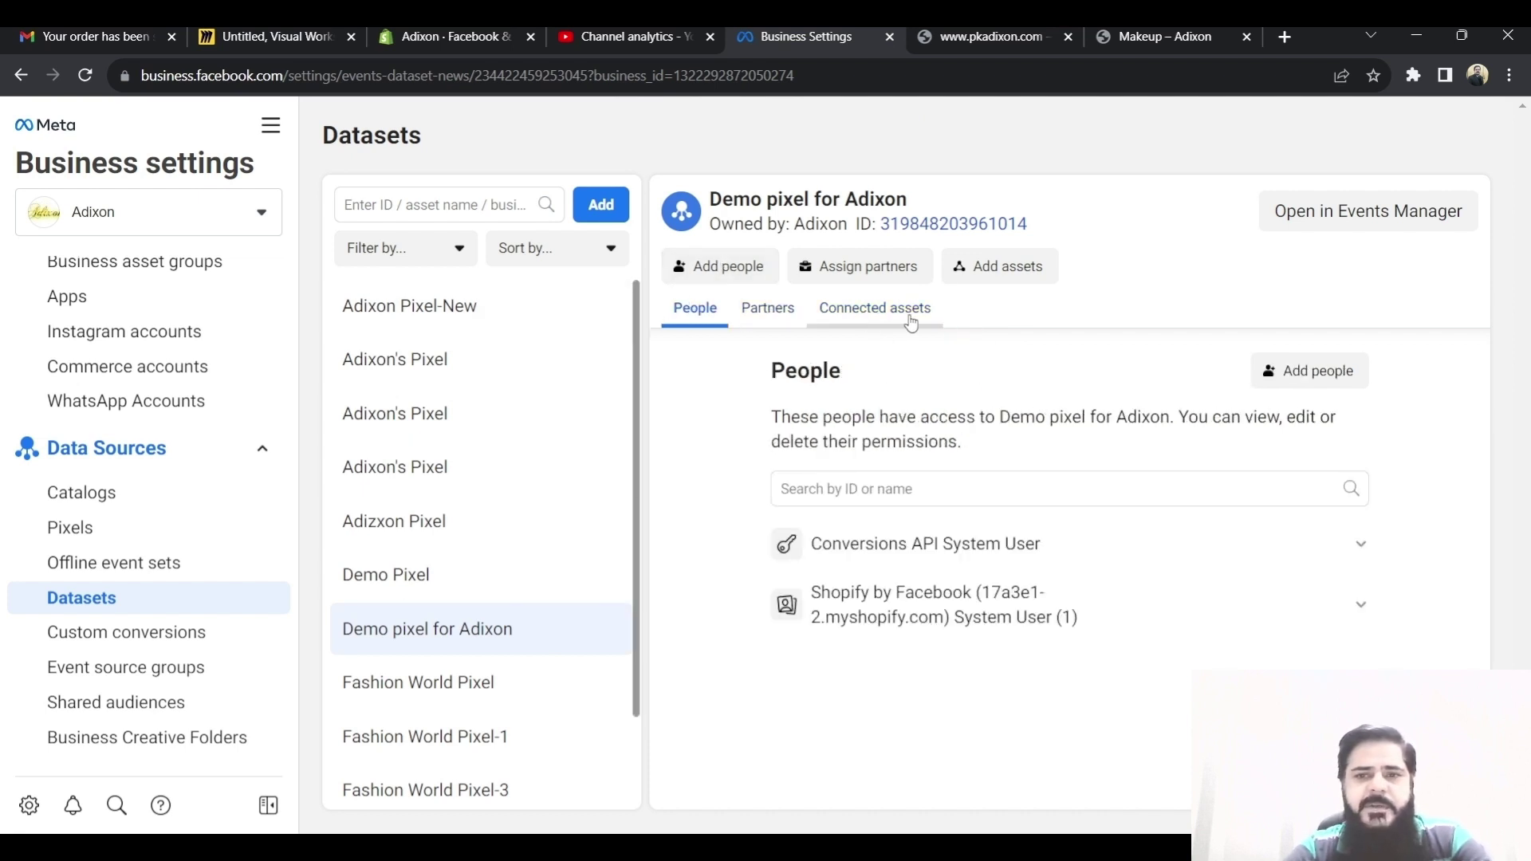
left_click(1000, 266)
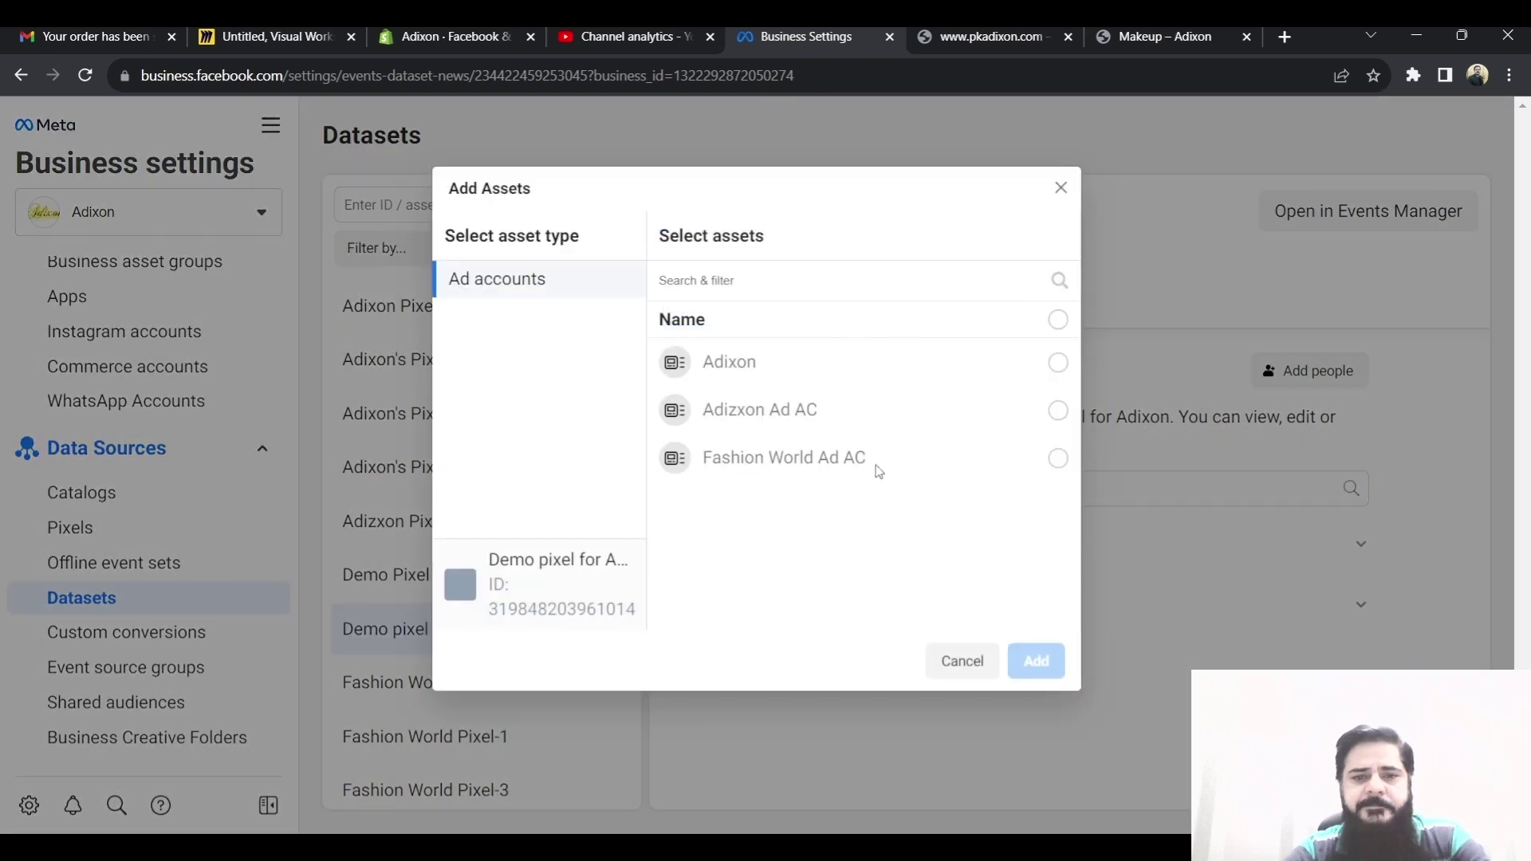
left_click(833, 374)
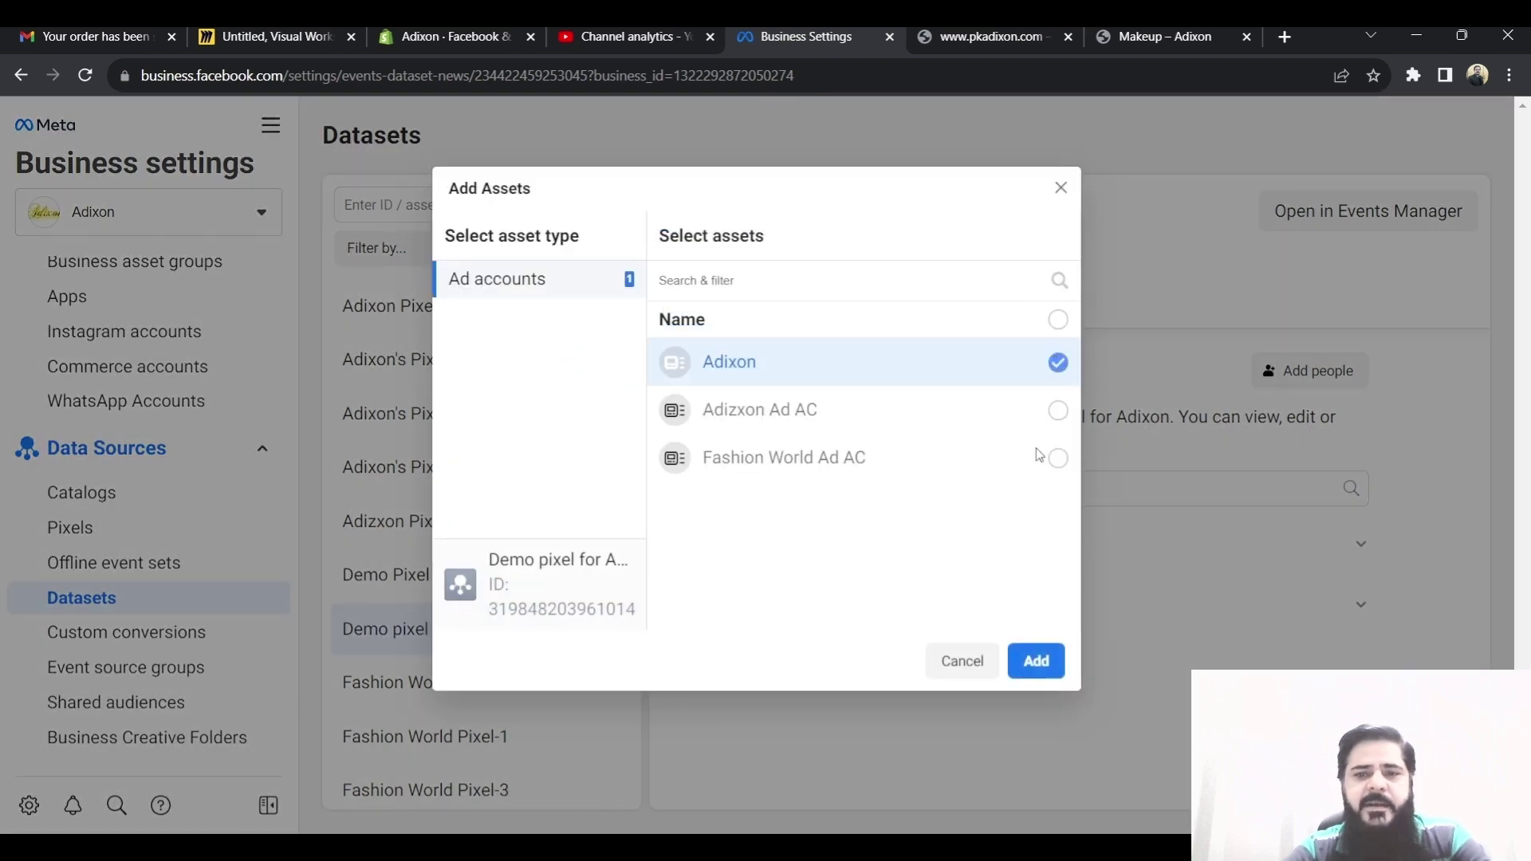
left_click(1036, 661)
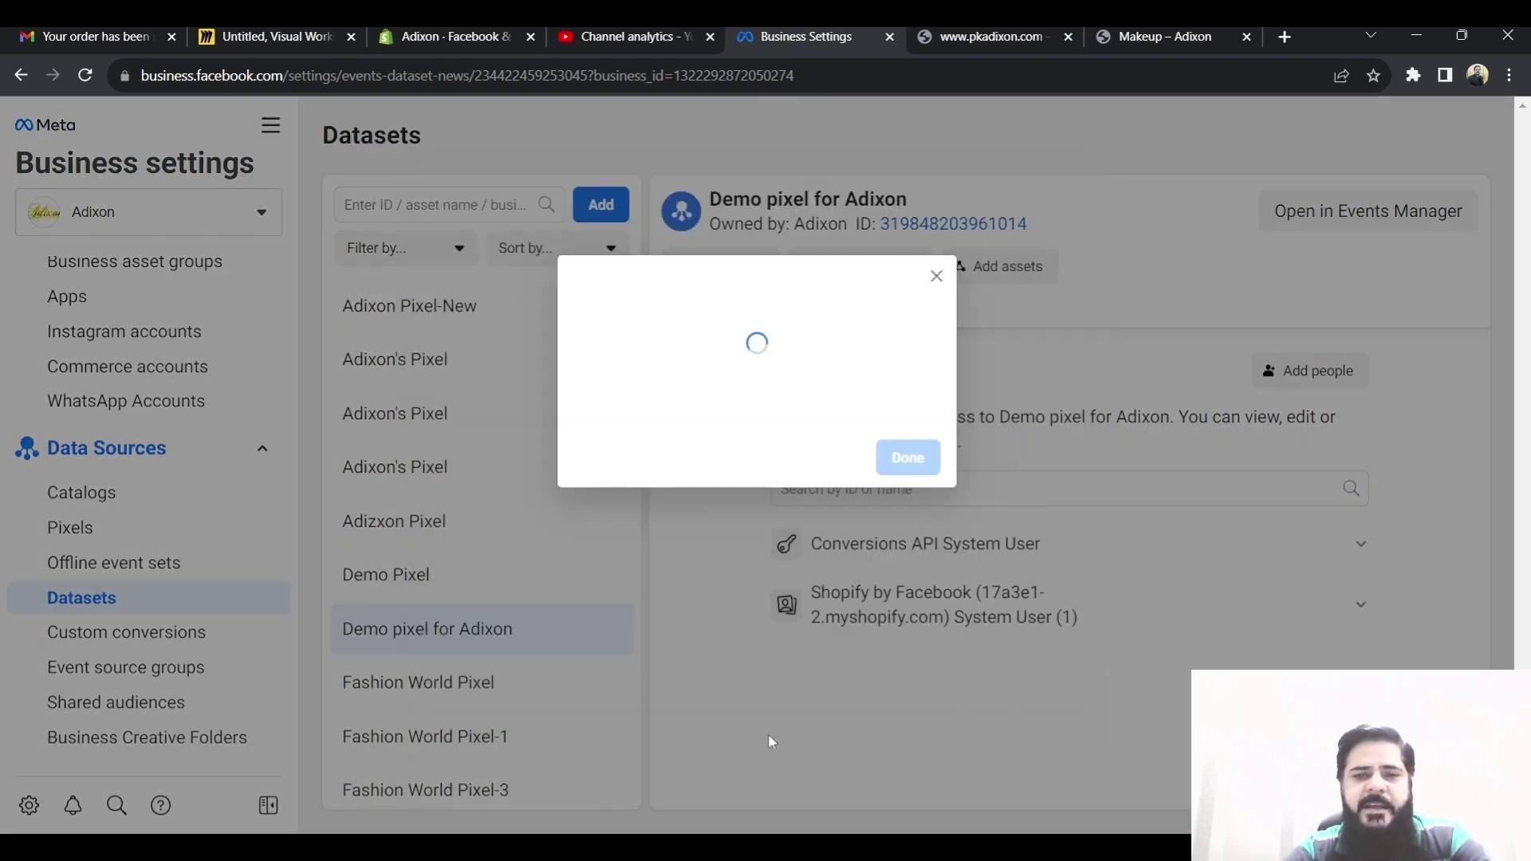
left_click(903, 449)
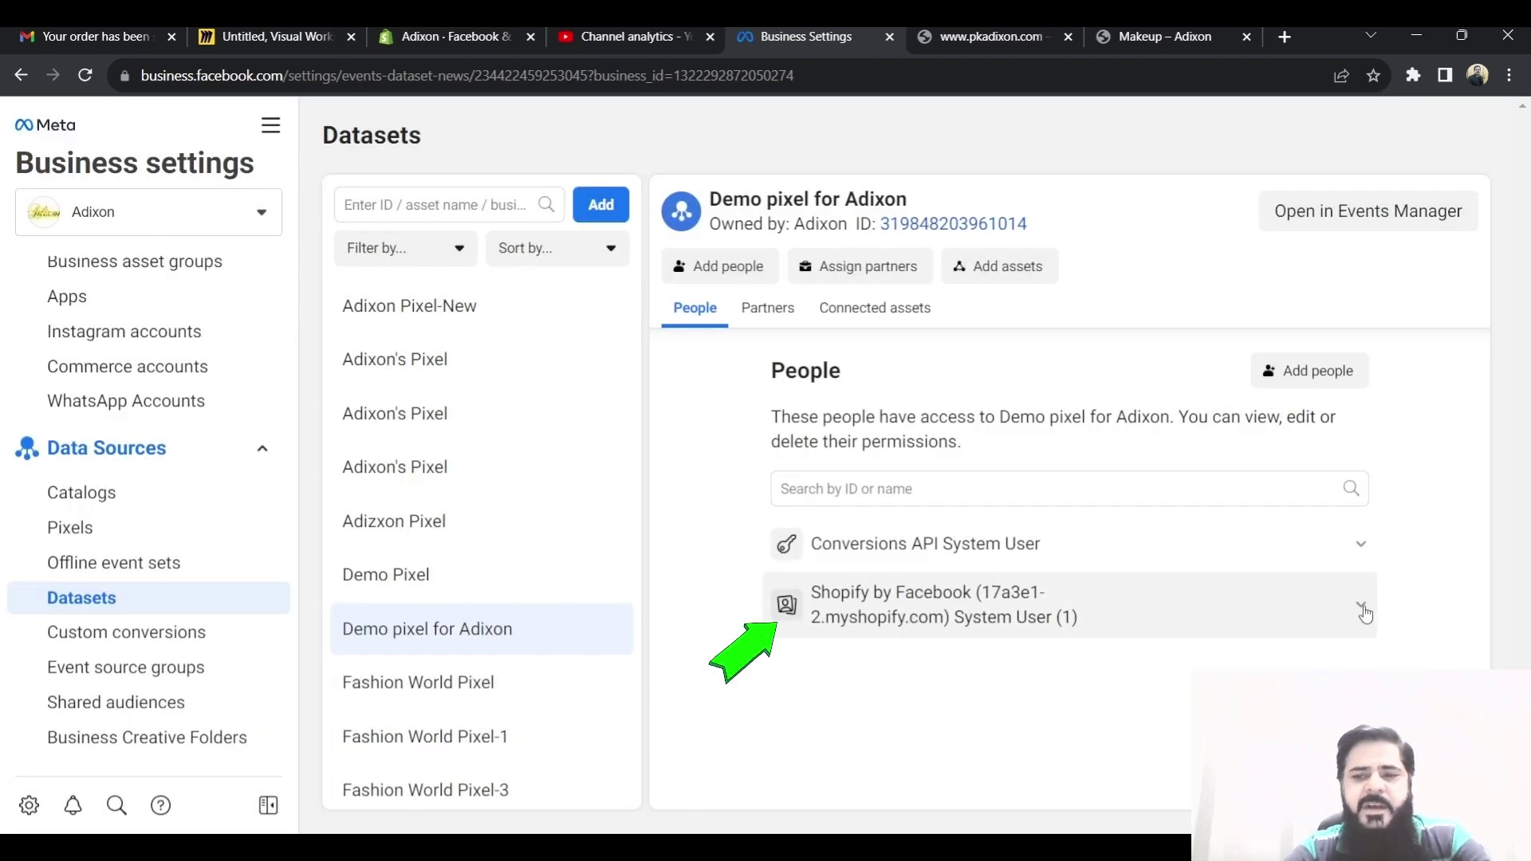
Step: View the dataset permissions of the Shopify by Facebook system user and reload the page
left_click(1361, 606)
scroll(884, 692, "down", 2)
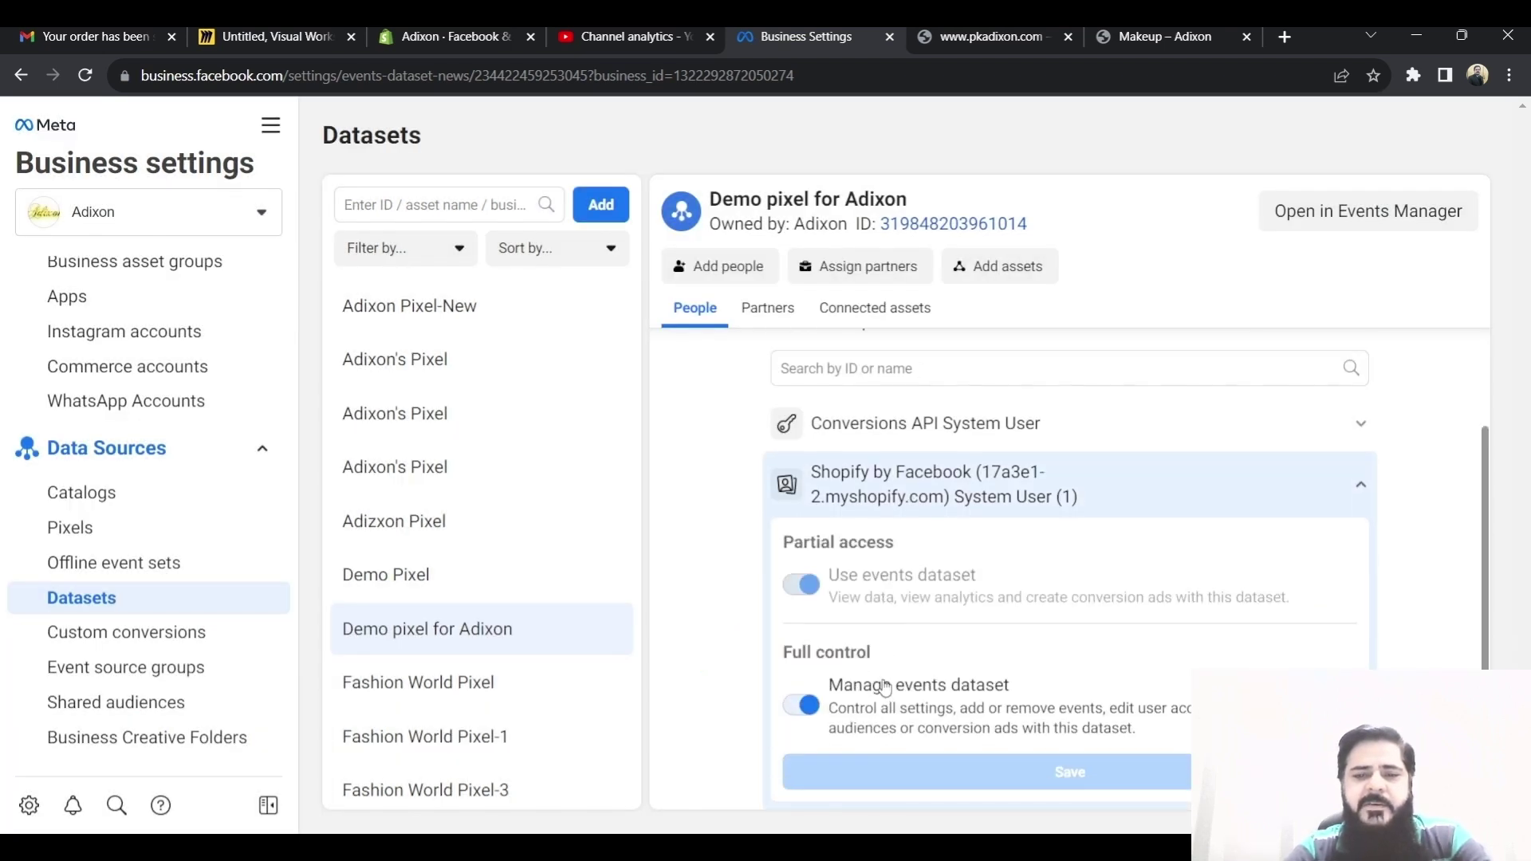
left_click(86, 76)
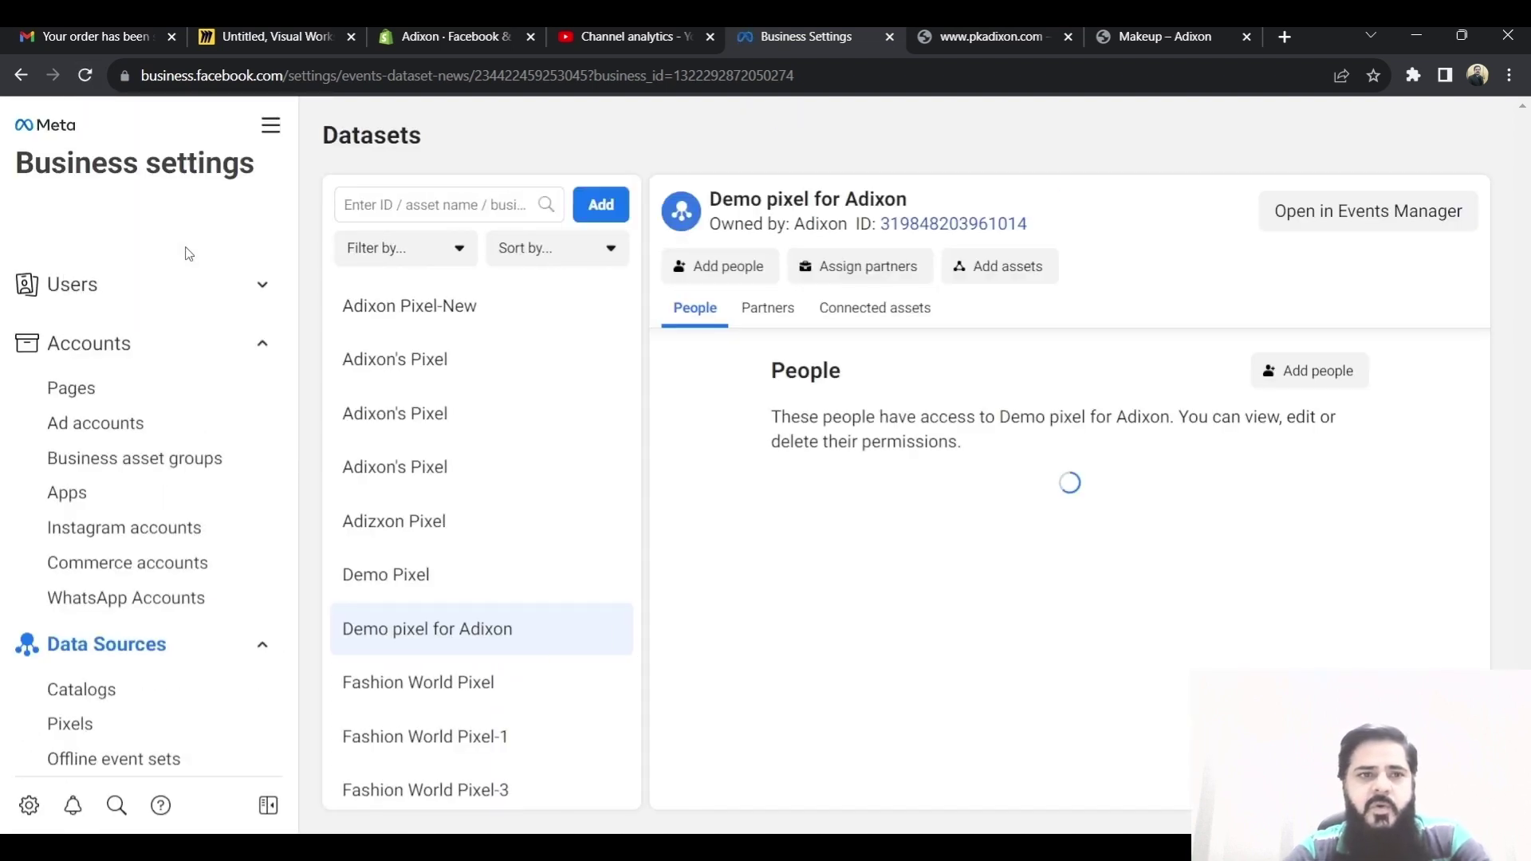
Step: Go back to Ads Manager and switch to the Adixon ad account
left_click(270, 125)
left_click(365, 323)
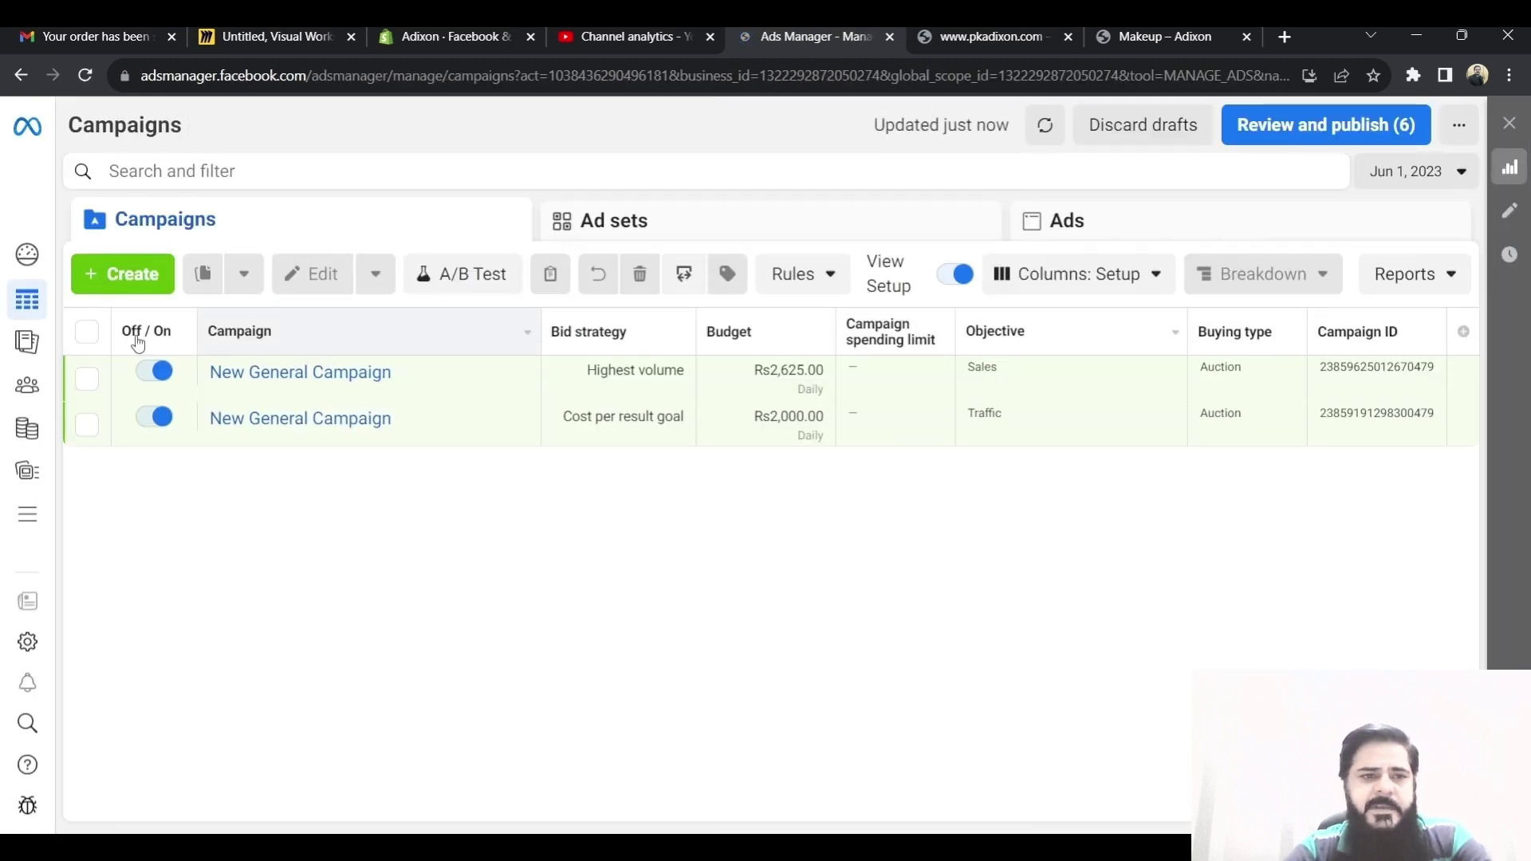
left_click(475, 127)
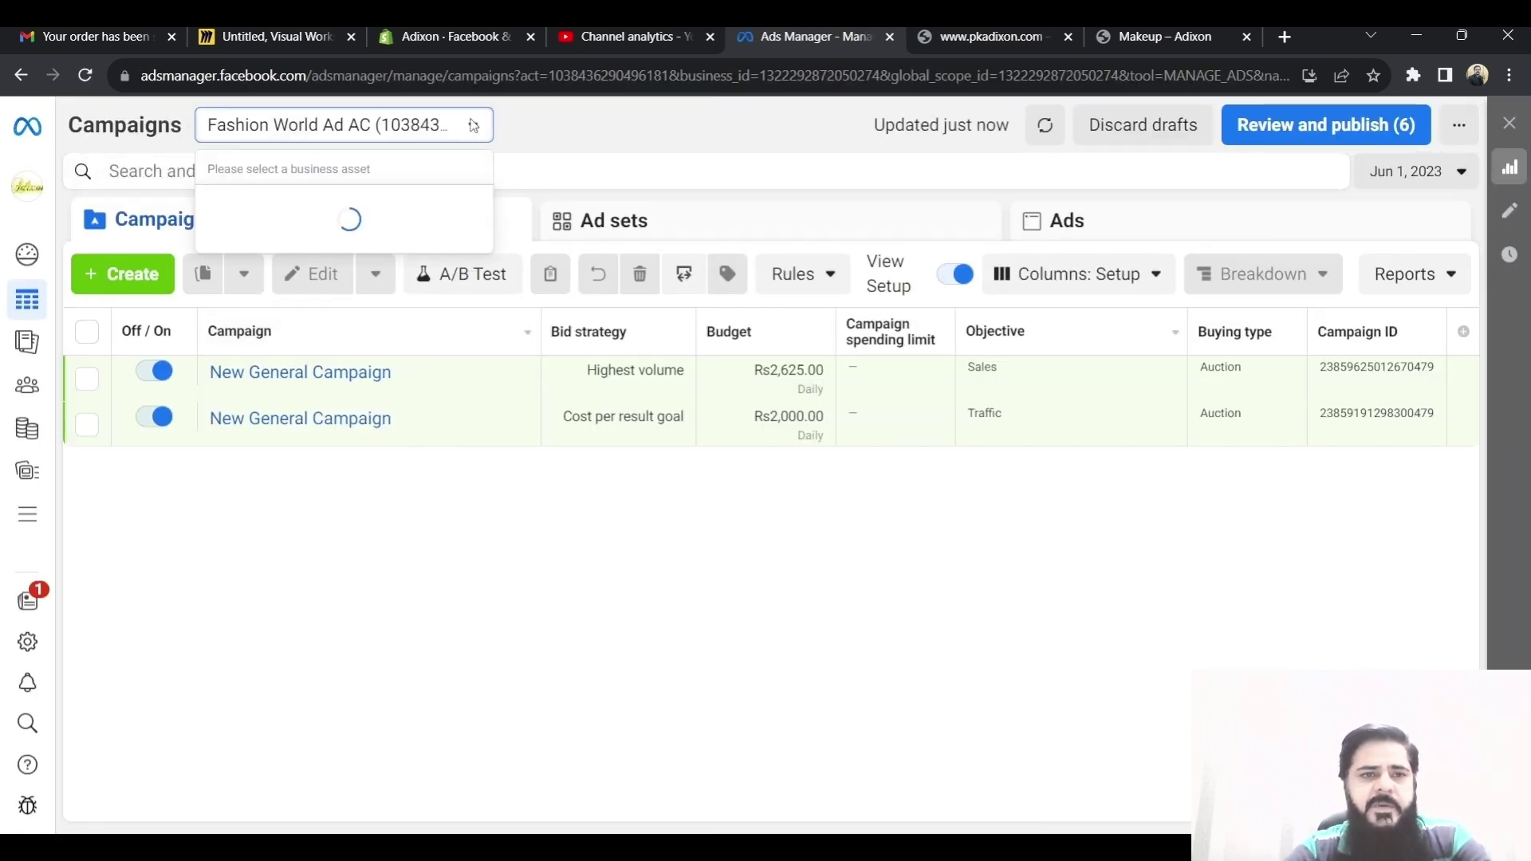
left_click(216, 221)
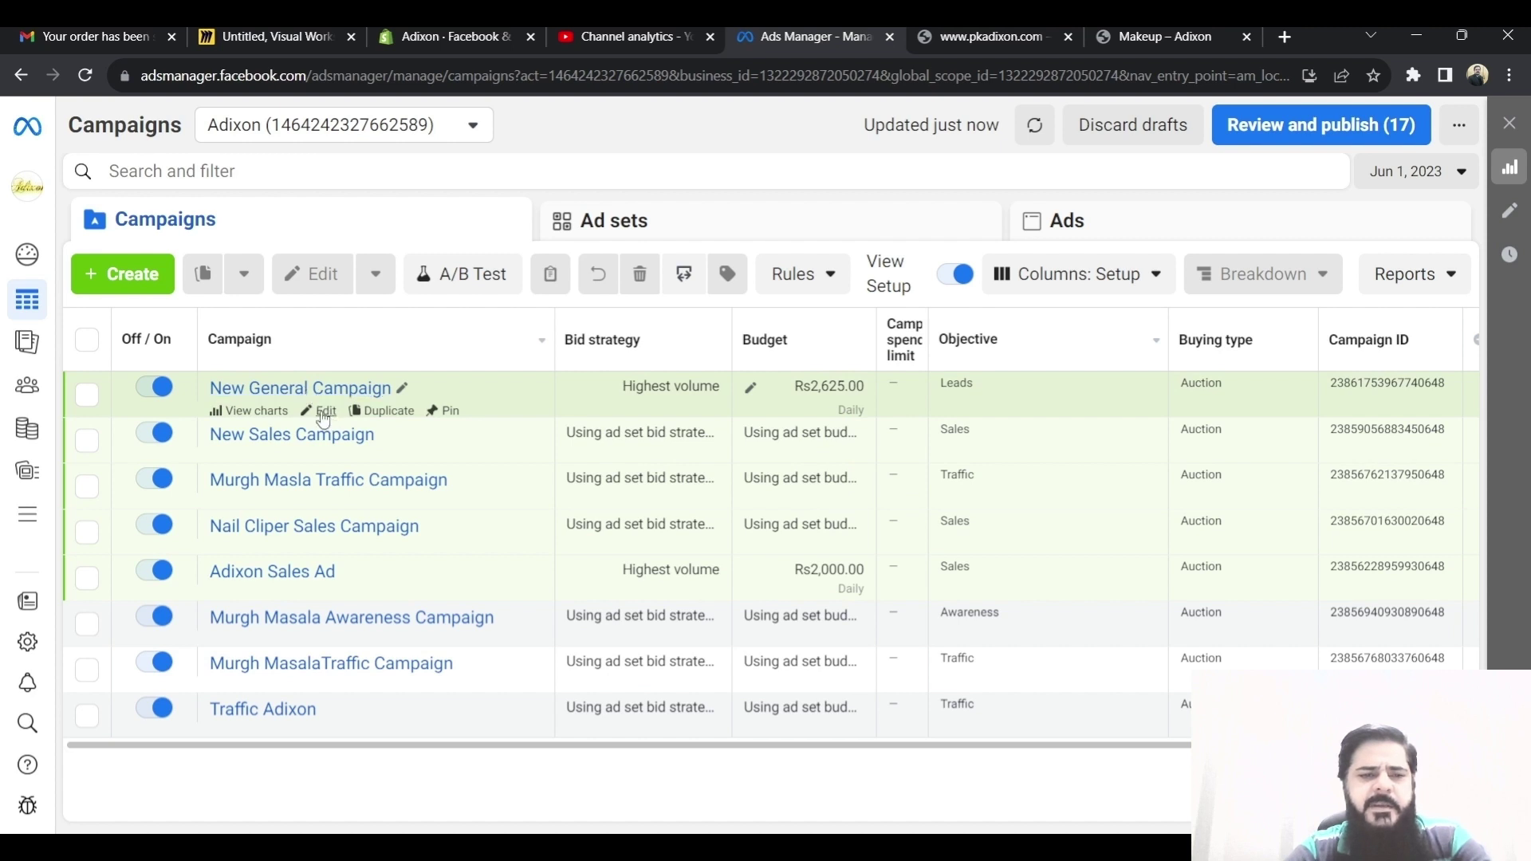
Step: Open New General Ad Set in New General Campaign for editing and check which pixels its conversion settings offer
left_click(323, 415)
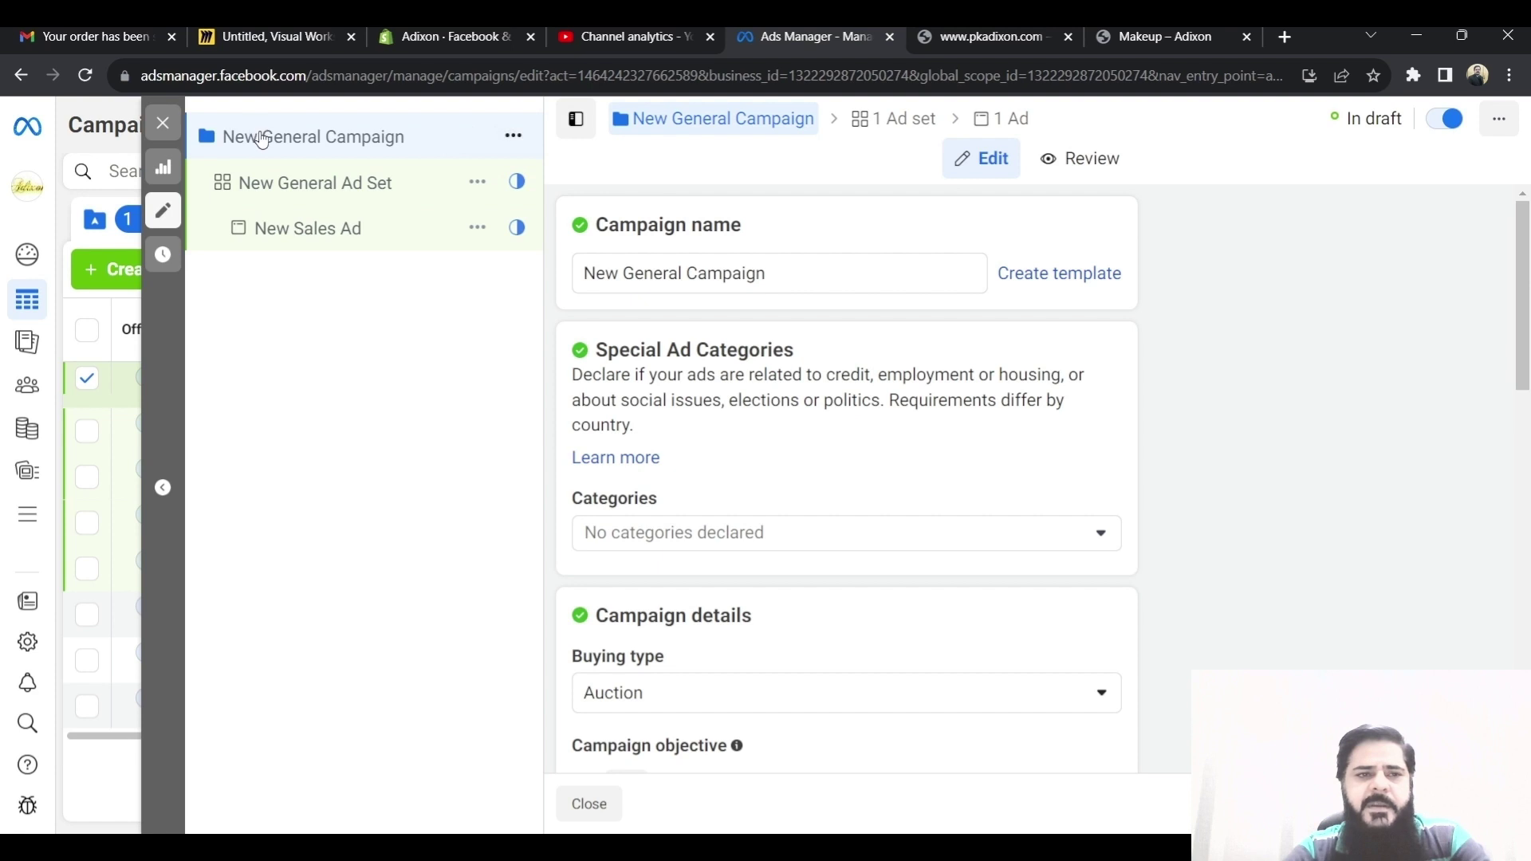
left_click(315, 183)
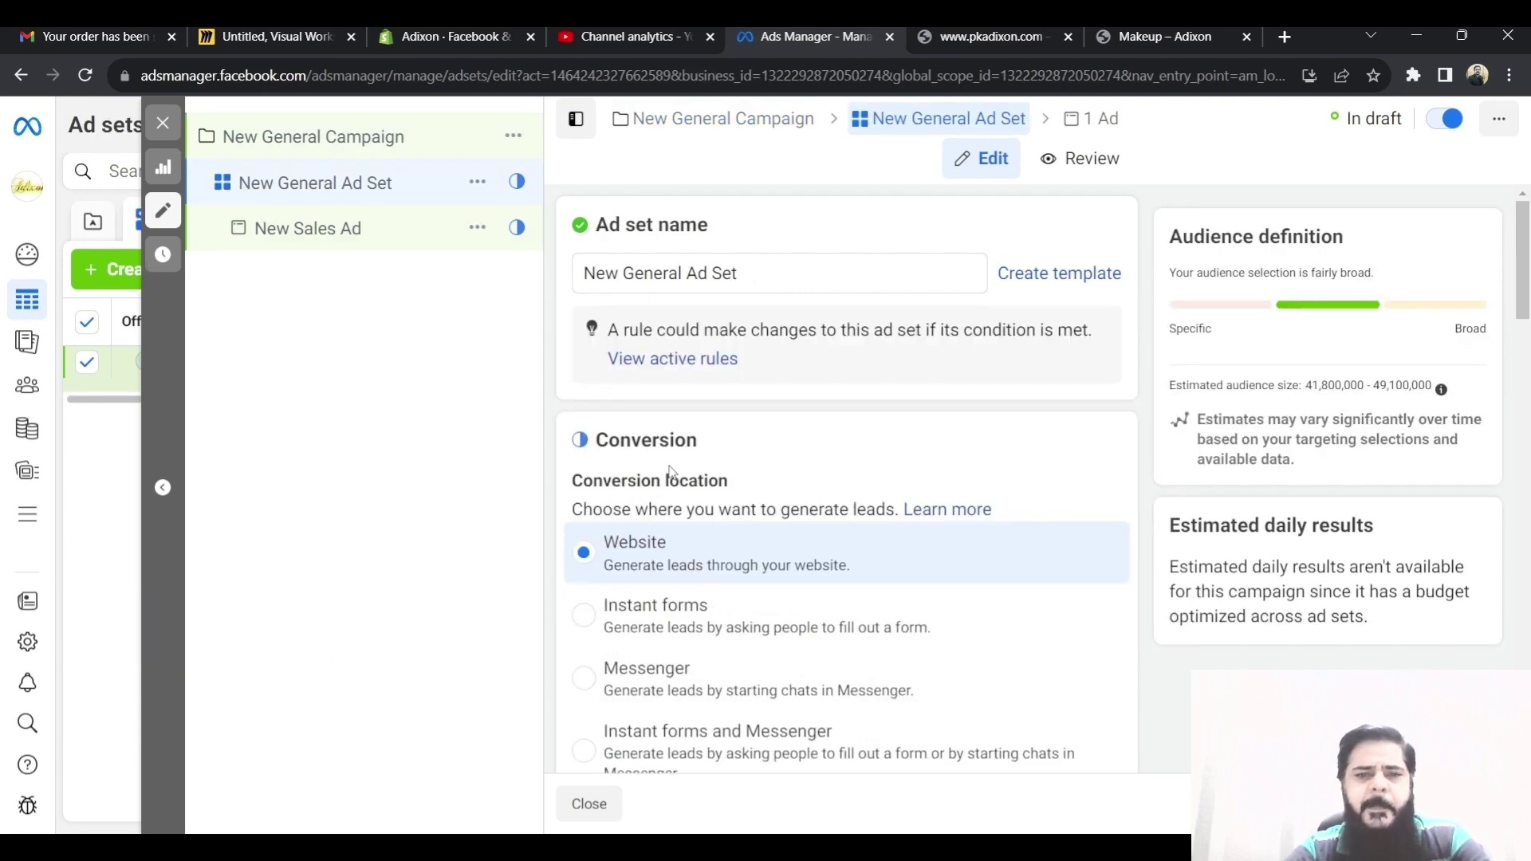
scroll(632, 448, "down", 8)
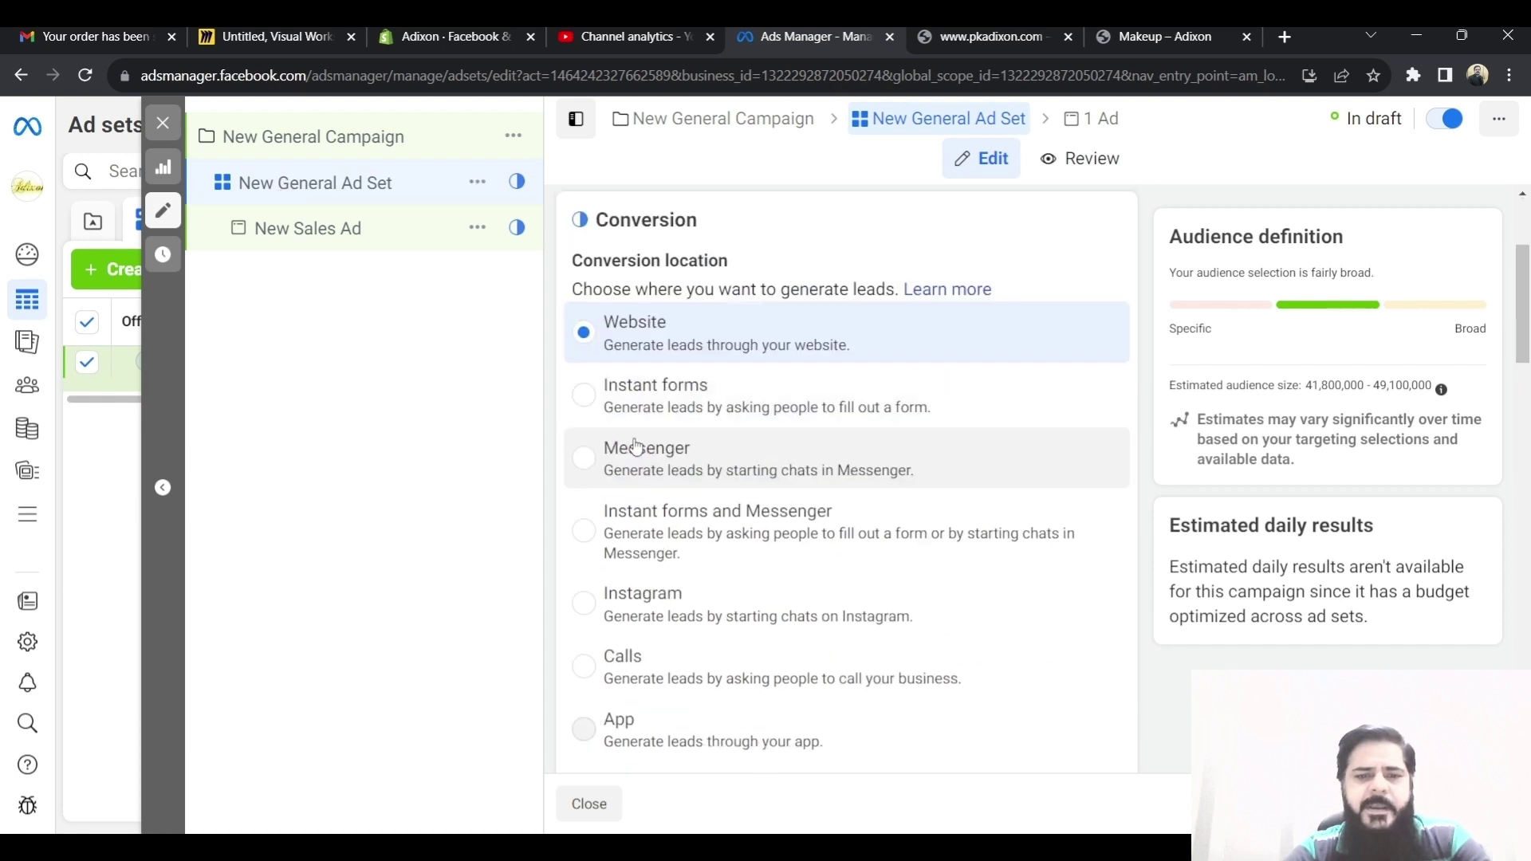
scroll(646, 451, "down", 3)
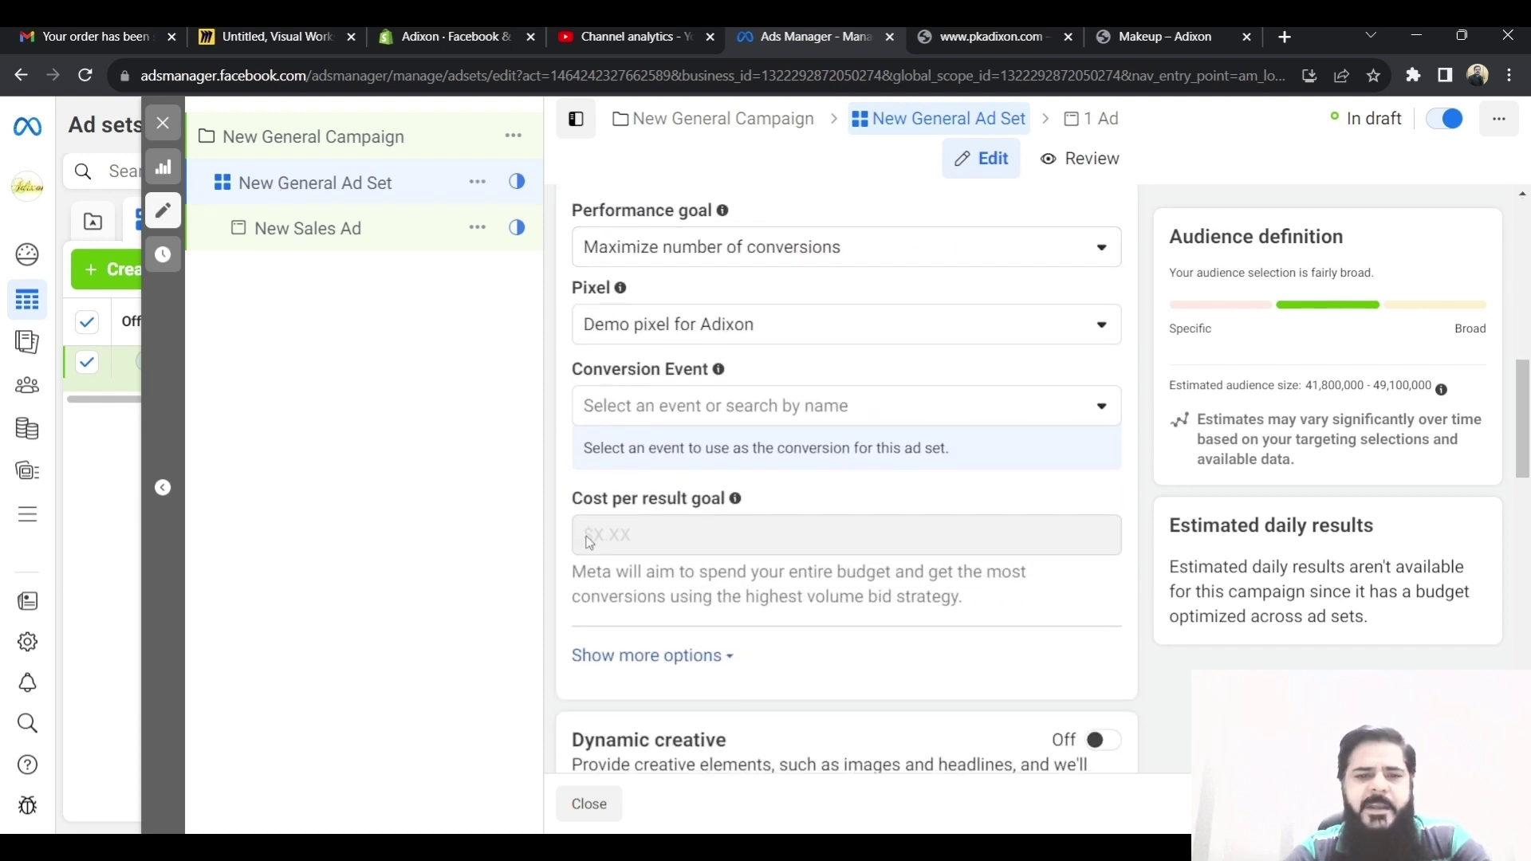
scroll(751, 343, "down", 1)
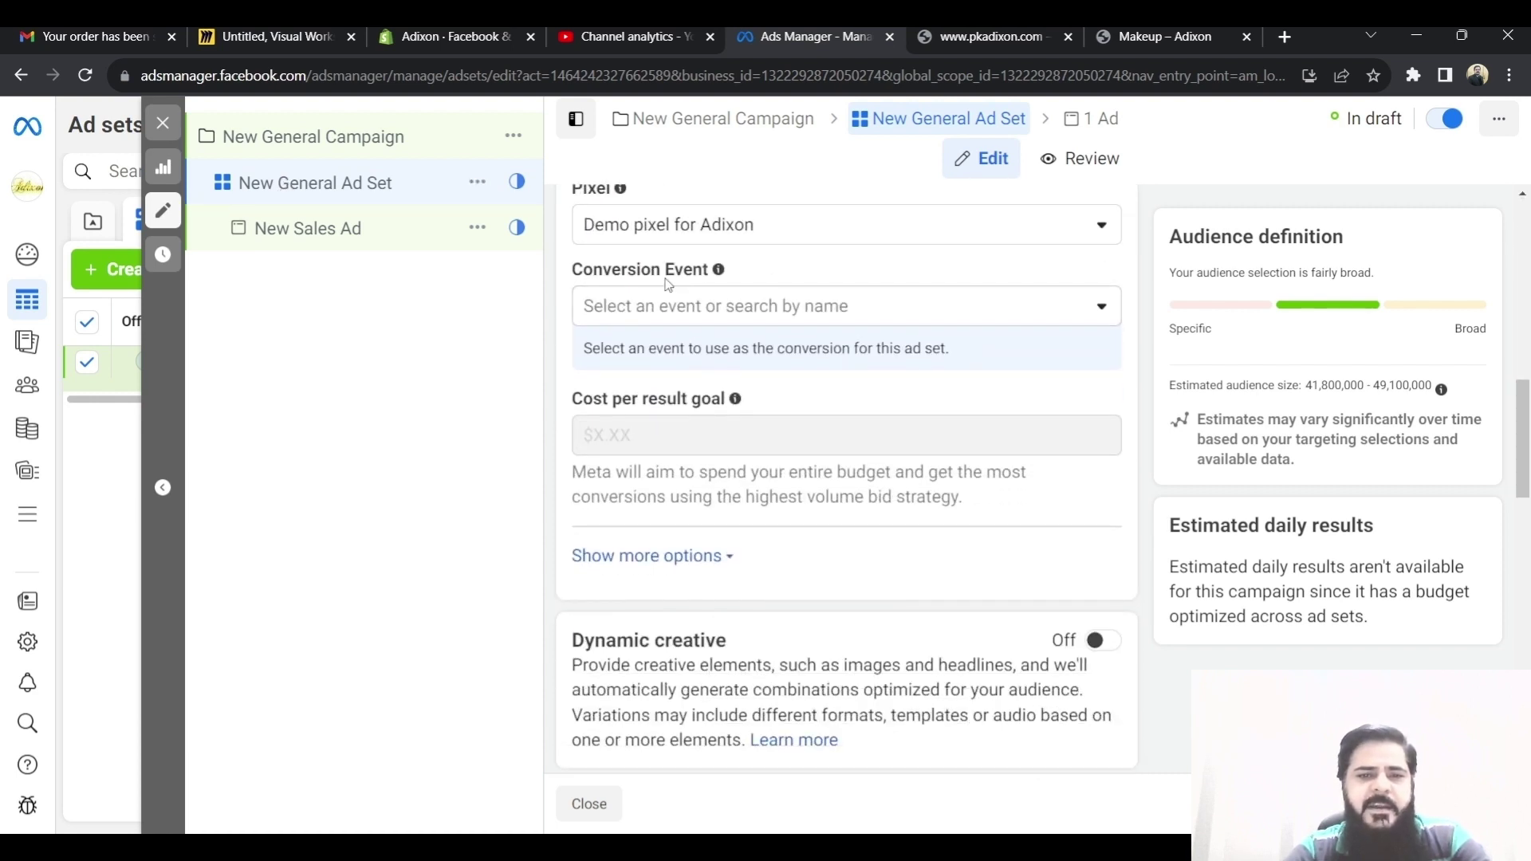
left_click(1102, 225)
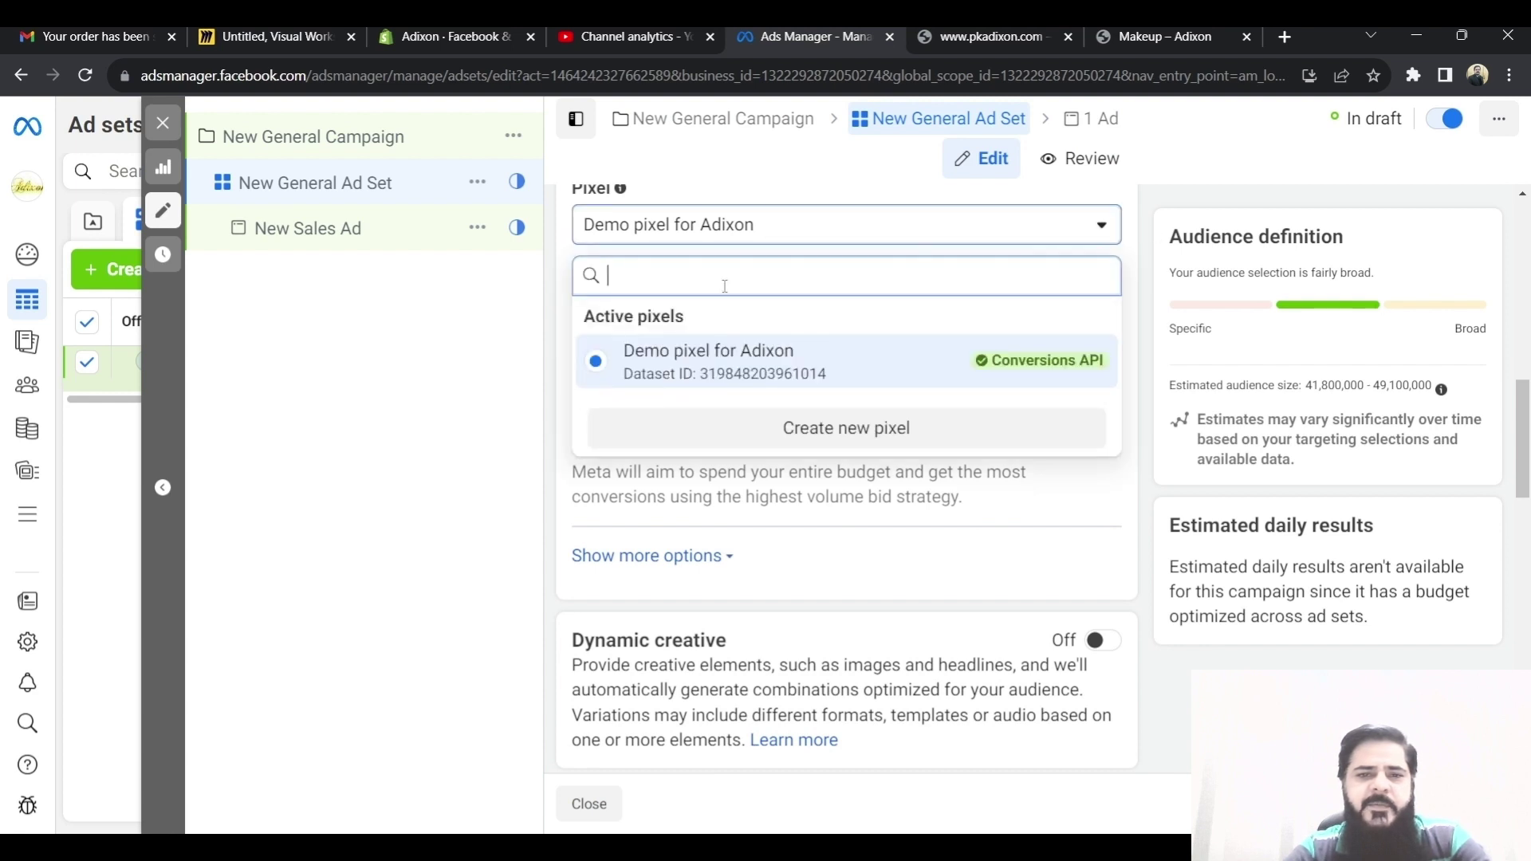
left_click(465, 318)
scroll(543, 367, "up", 4)
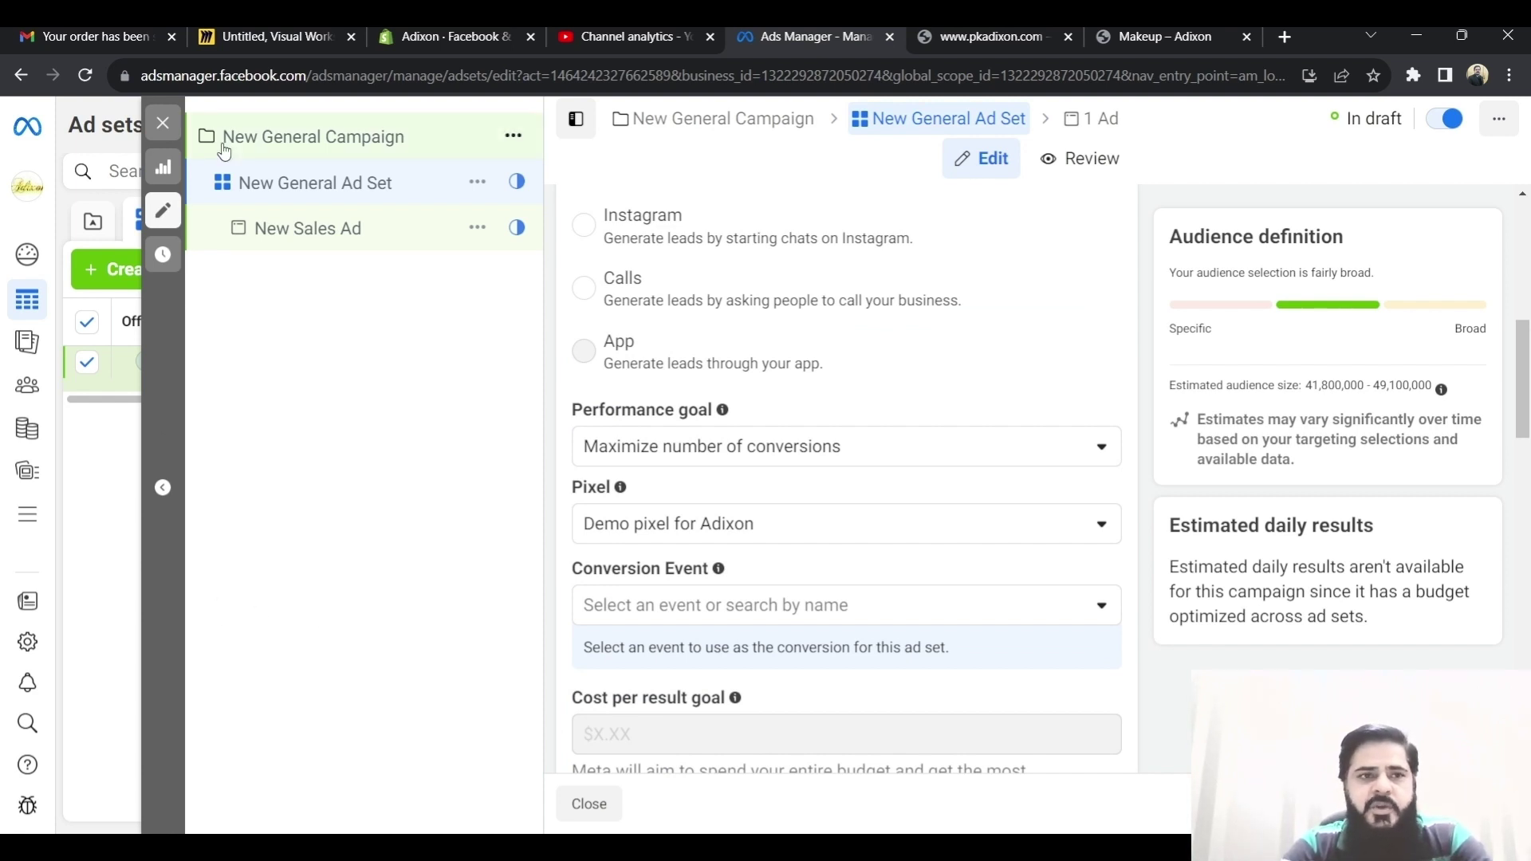
Step: Switch to the Miro board and review the topics on creating Facebook events and removing the pixel from ads
left_click(263, 41)
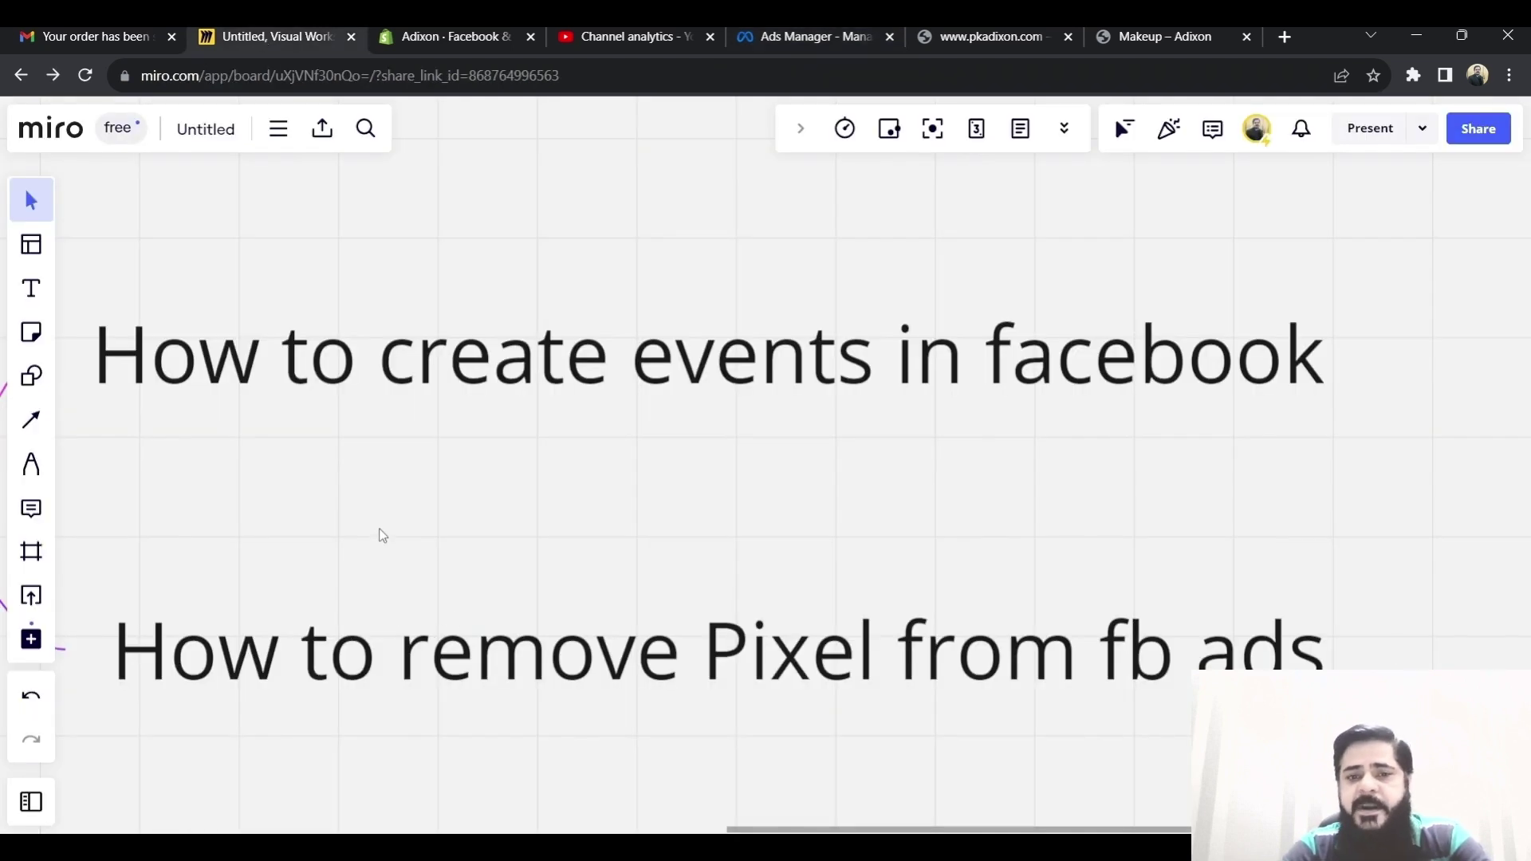
left_click_drag(383, 536, 488, 477)
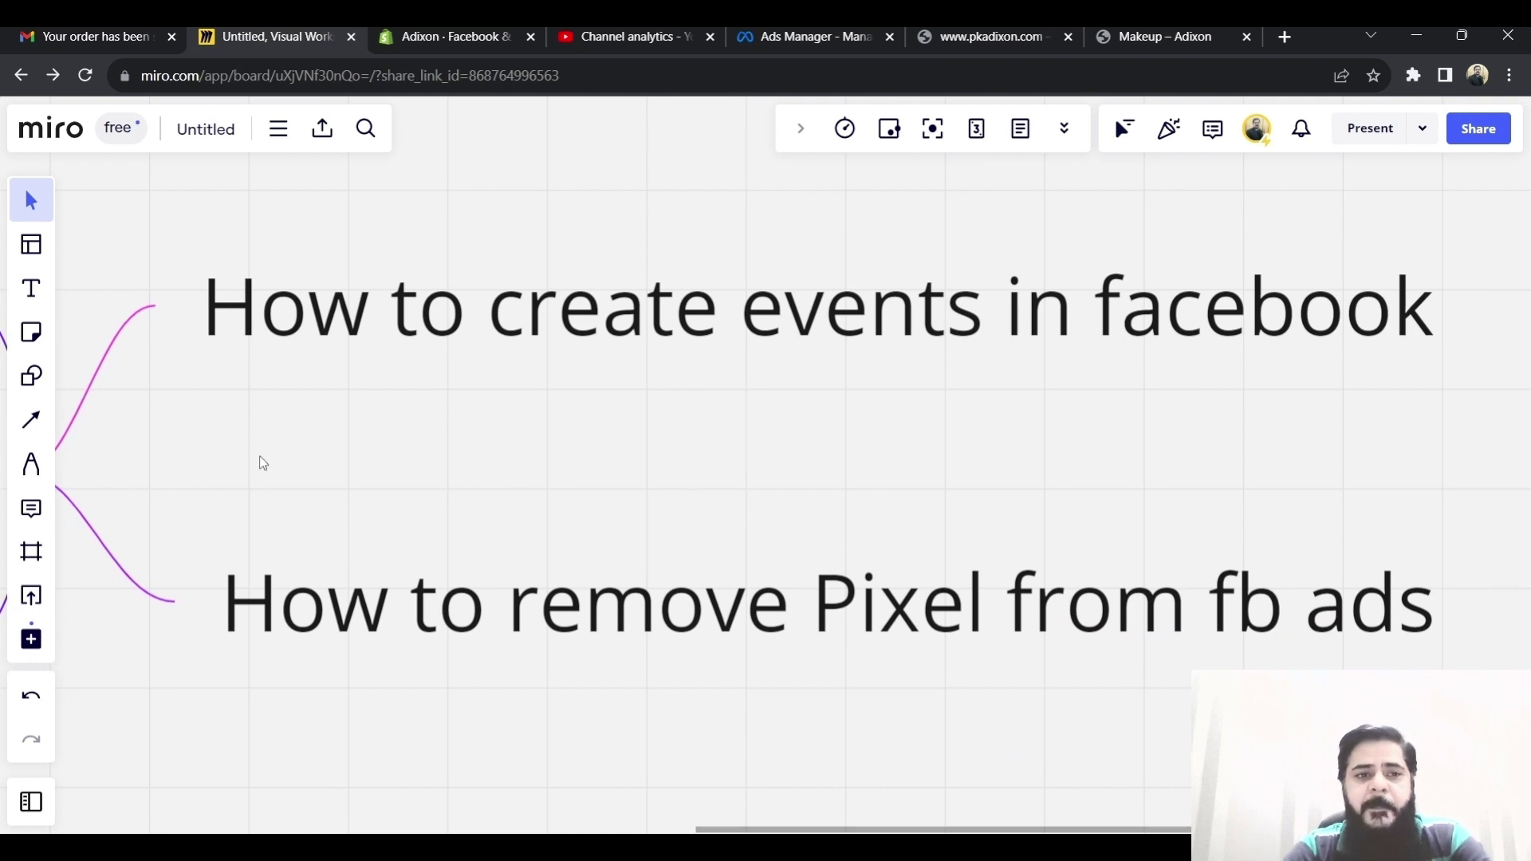